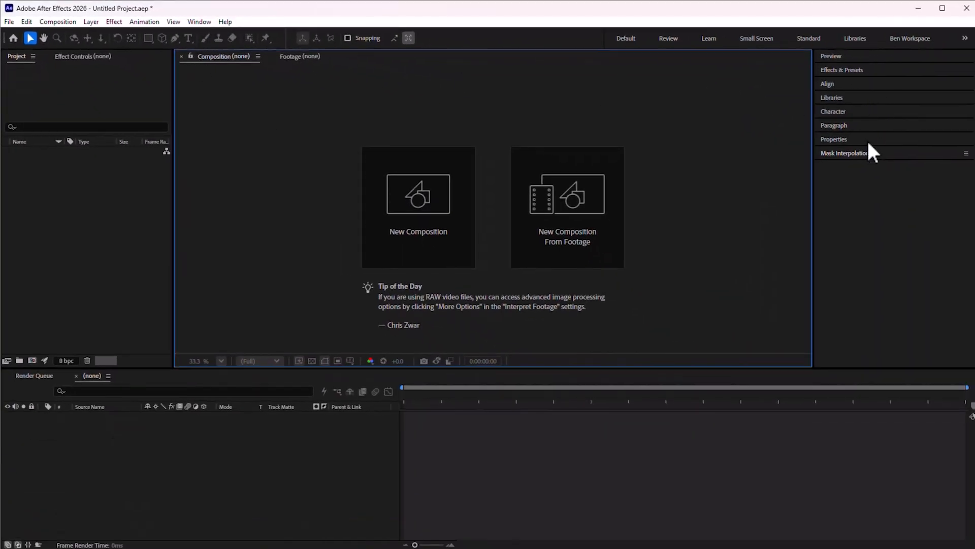
{"action": "left_click", "coordinate": [200, 22]}
{"action": "mouse_move", "coordinate": [269, 33]}
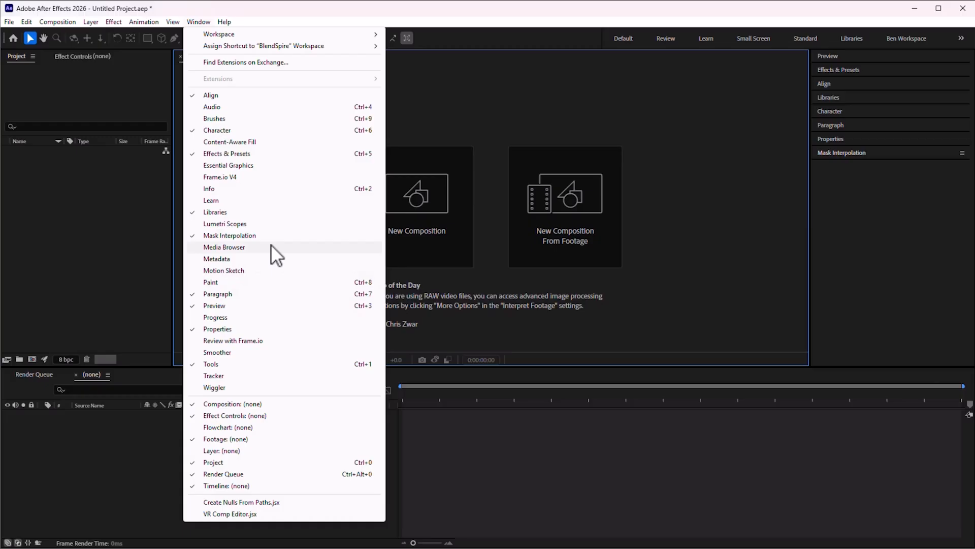
{"action": "key", "text": "Escape"}
Save the current layout as a new workspace named BlendSpire, replacing the existing one
{"action": "left_click", "coordinate": [199, 22]}
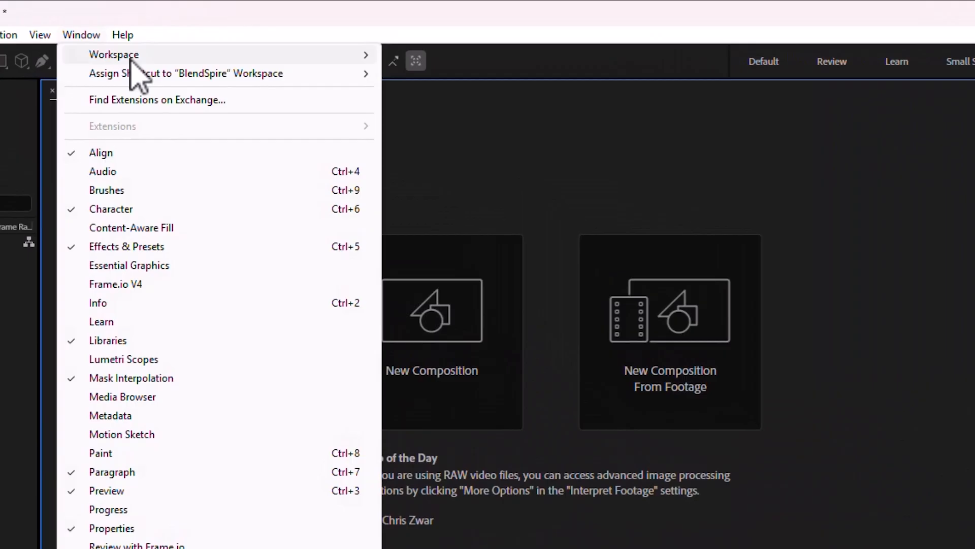
{"action": "mouse_move", "coordinate": [131, 58]}
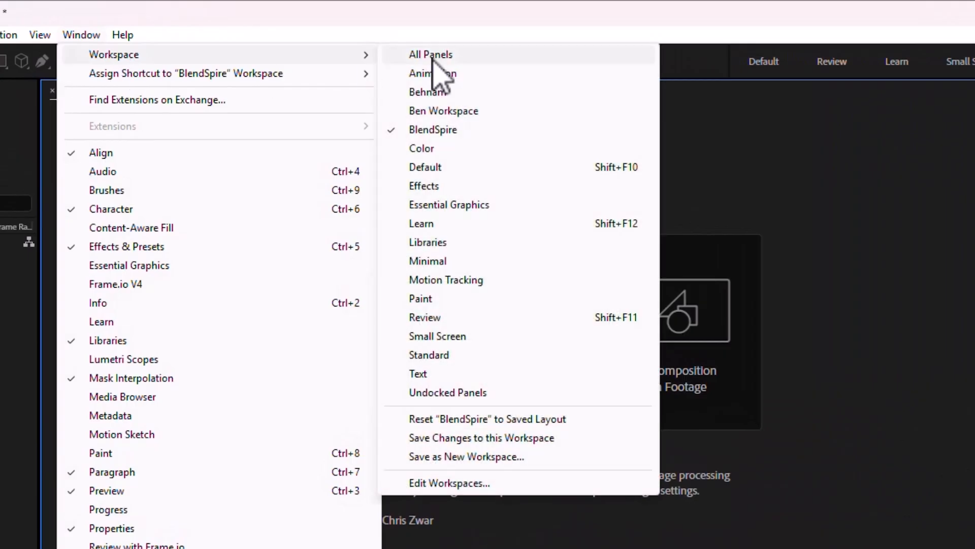
{"action": "left_click", "coordinate": [465, 457]}
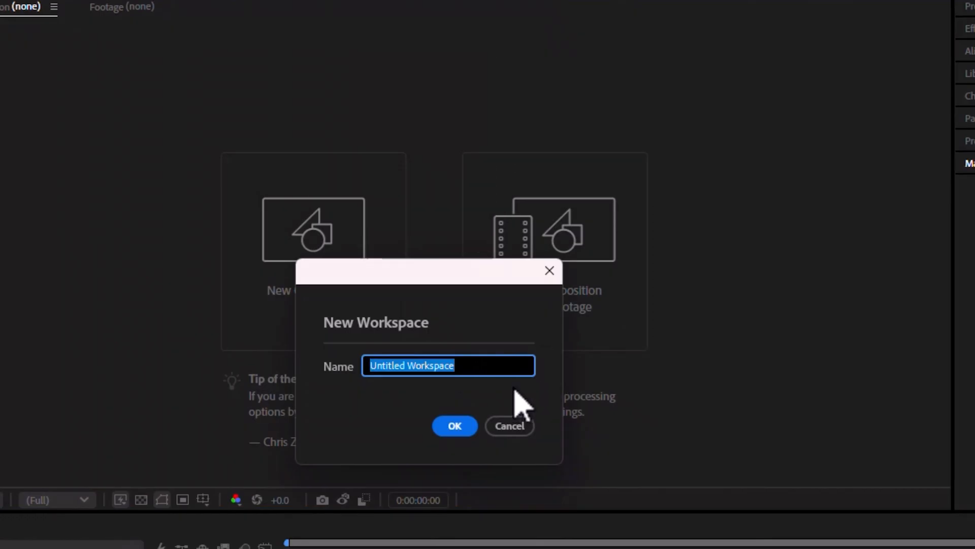
{"action": "type", "text": "BlendSpire"}
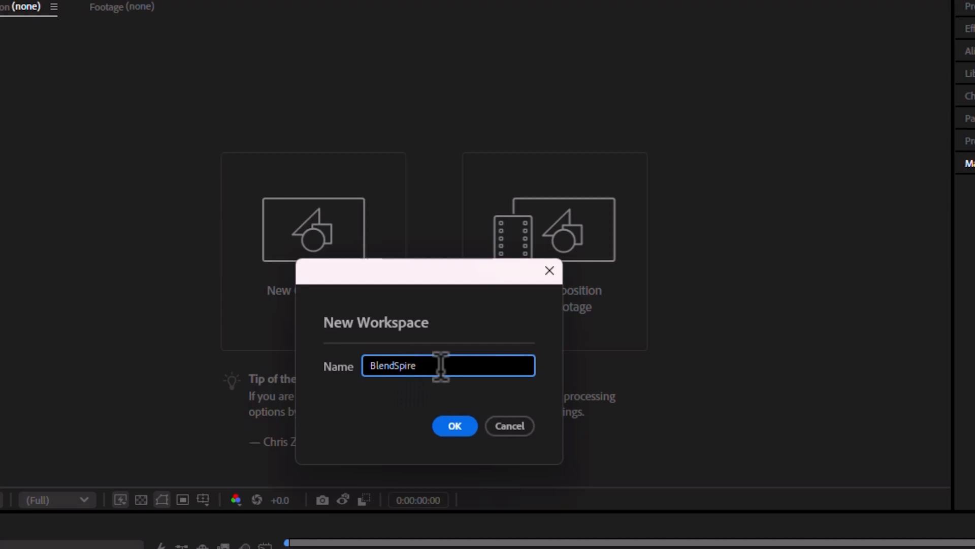
{"action": "left_click", "coordinate": [455, 426]}
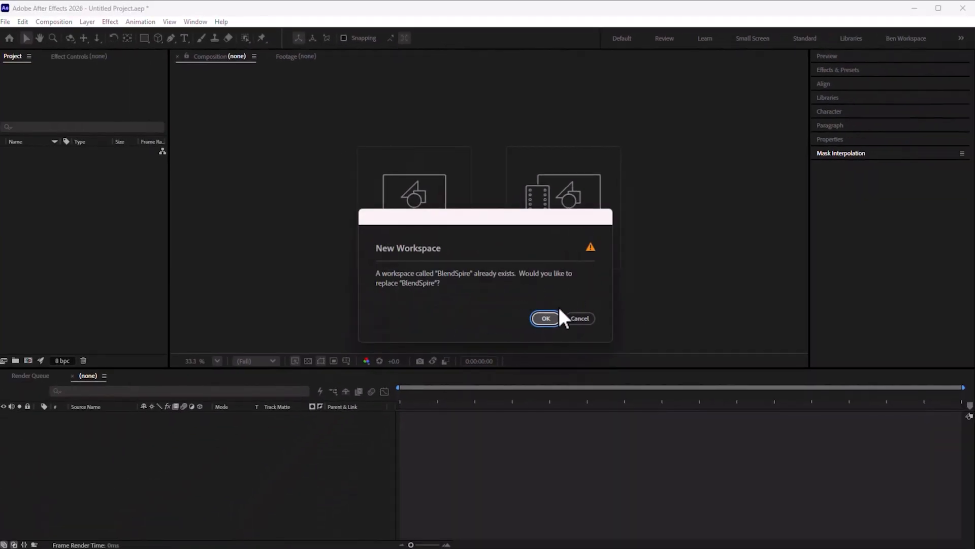
{"action": "left_click", "coordinate": [557, 315]}
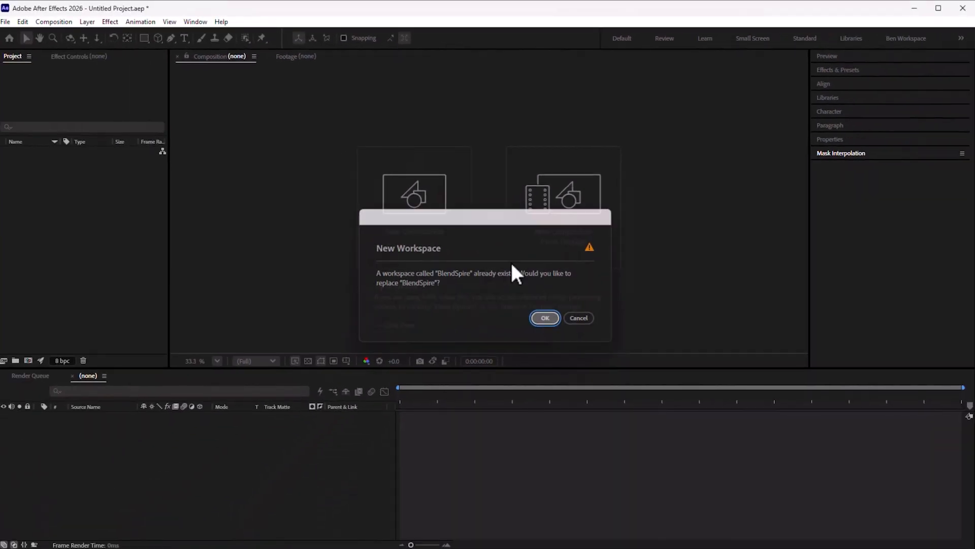
Move the Preview and Libraries panels, then reset the BlendSpire workspace to its saved layout
{"action": "left_click_drag", "start_coordinate": [849, 54], "coordinate": [838, 248]}
{"action": "left_click_drag", "start_coordinate": [881, 84], "coordinate": [338, 118]}
{"action": "left_click", "coordinate": [198, 22]}
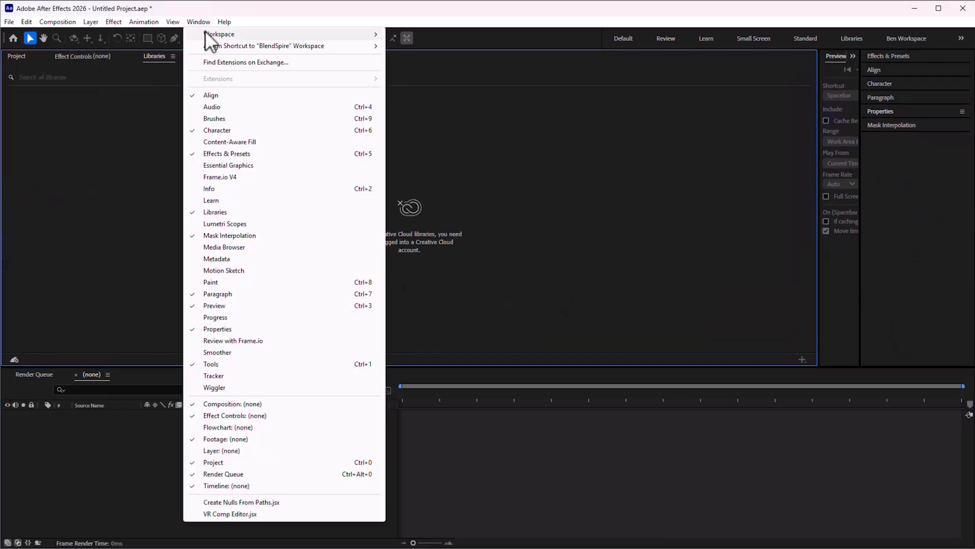
{"action": "mouse_move", "coordinate": [219, 34]}
{"action": "left_click", "coordinate": [443, 260]}
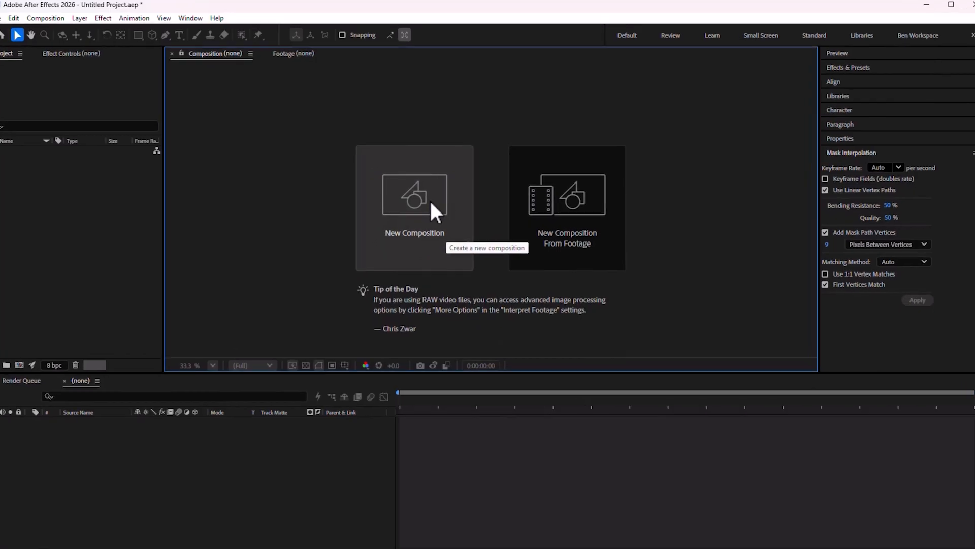
Start a new composition and name it main, keeping the 25 fps frame rate
{"action": "left_click", "coordinate": [428, 207]}
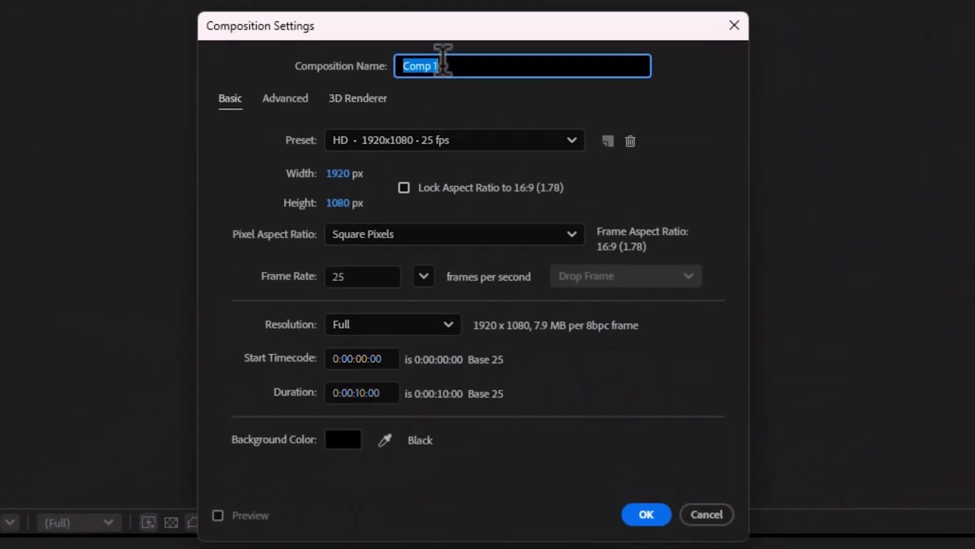
{"action": "type", "text": "main"}
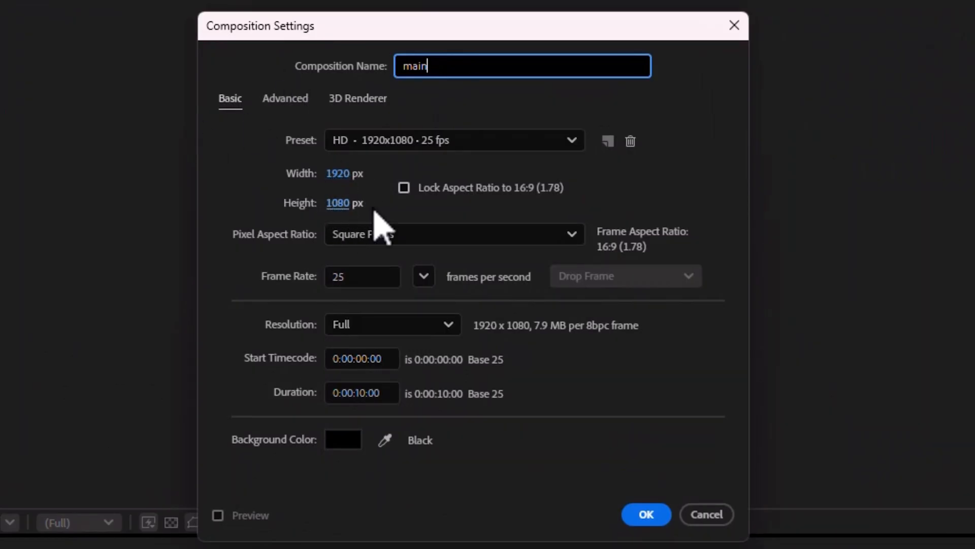
{"action": "left_click", "coordinate": [363, 276]}
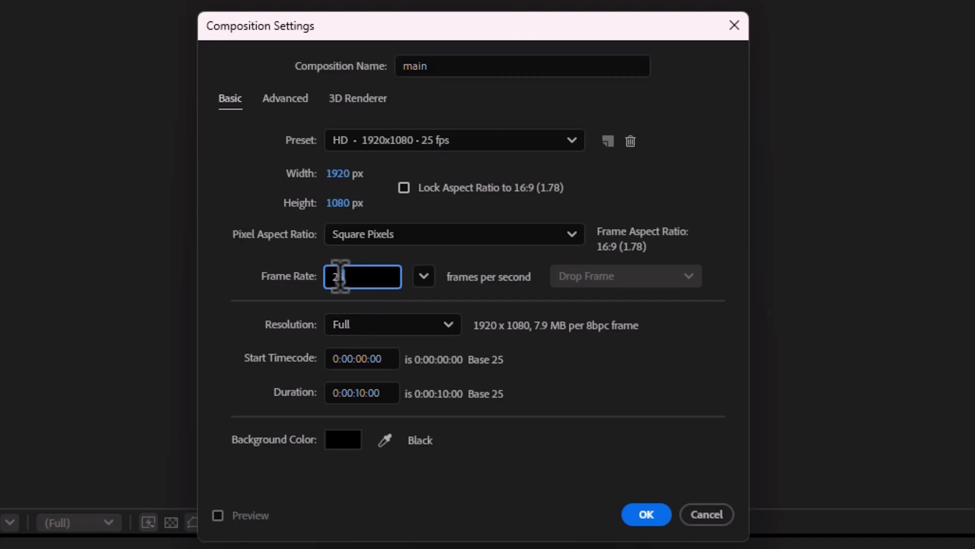
{"action": "double_click", "coordinate": [340, 275]}
Set the composition duration to 8 seconds
{"action": "double_click", "coordinate": [361, 391]}
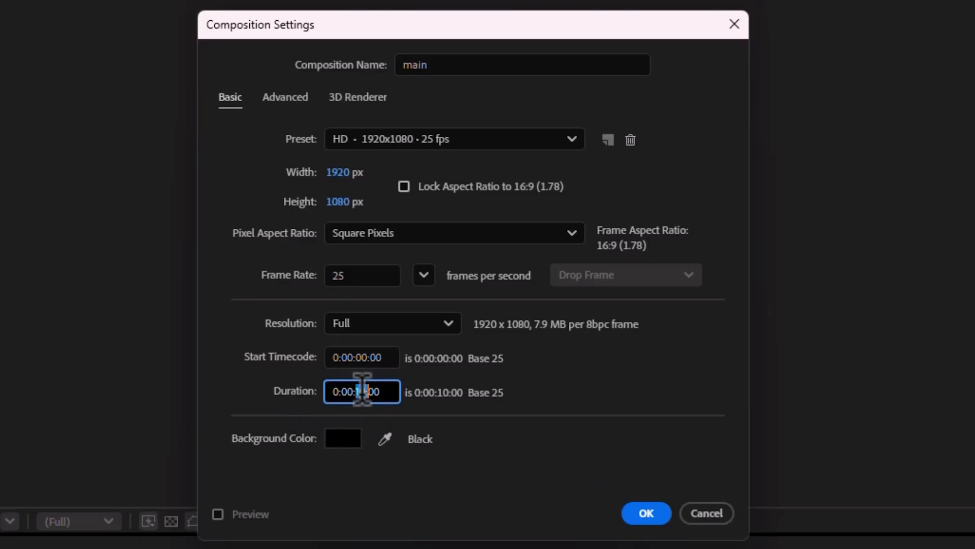
{"action": "type", "text": "08"}
{"action": "left_click", "coordinate": [510, 425]}
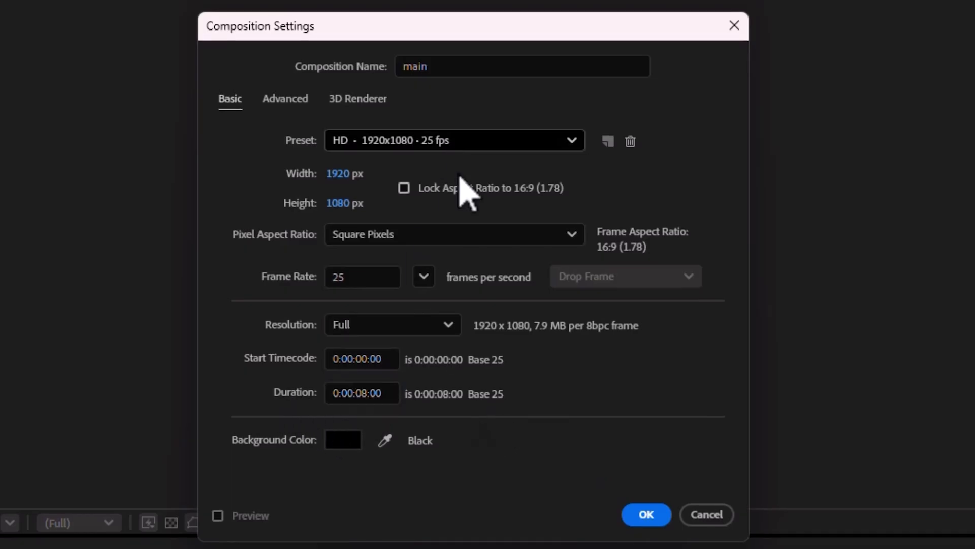
Set the composition duration to 10 seconds and create the composition
{"action": "left_click", "coordinate": [371, 391]}
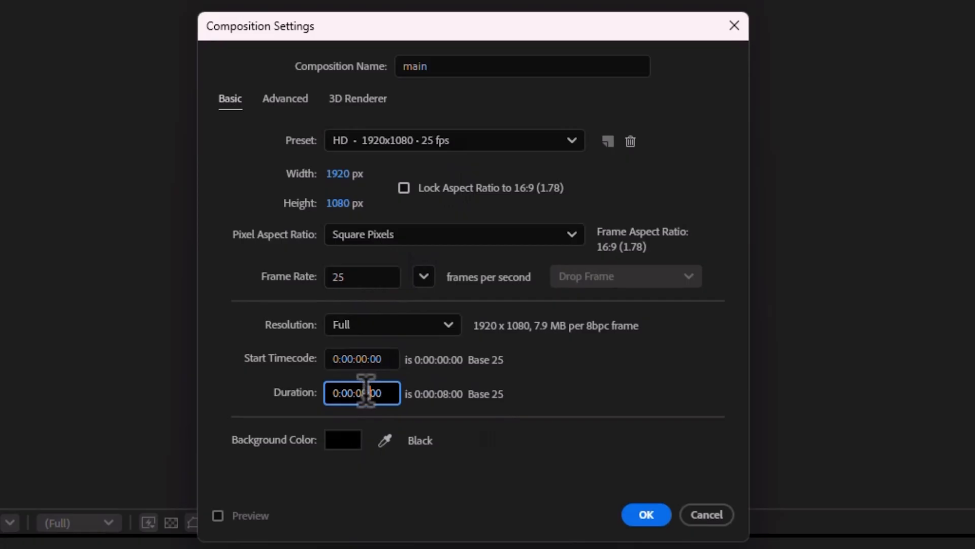
{"action": "double_click", "coordinate": [361, 393]}
{"action": "type", "text": "10"}
{"action": "left_click", "coordinate": [644, 515]}
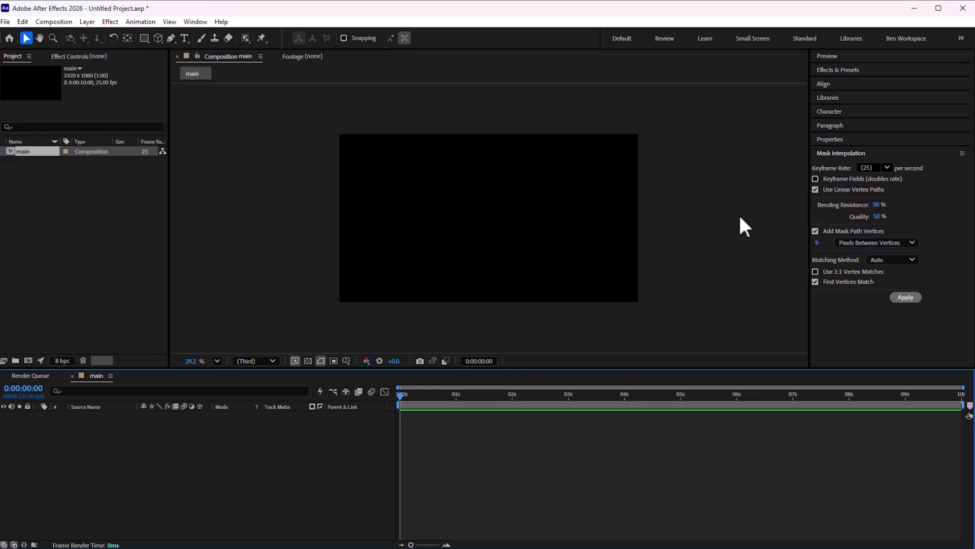
{"action": "key", "text": "ctrl+y"}
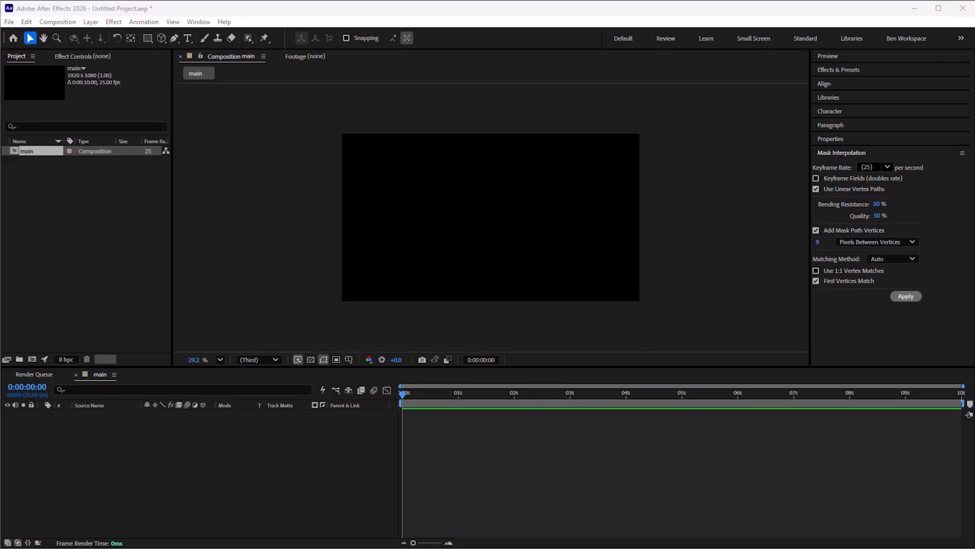
{"action": "key", "text": "Return"}
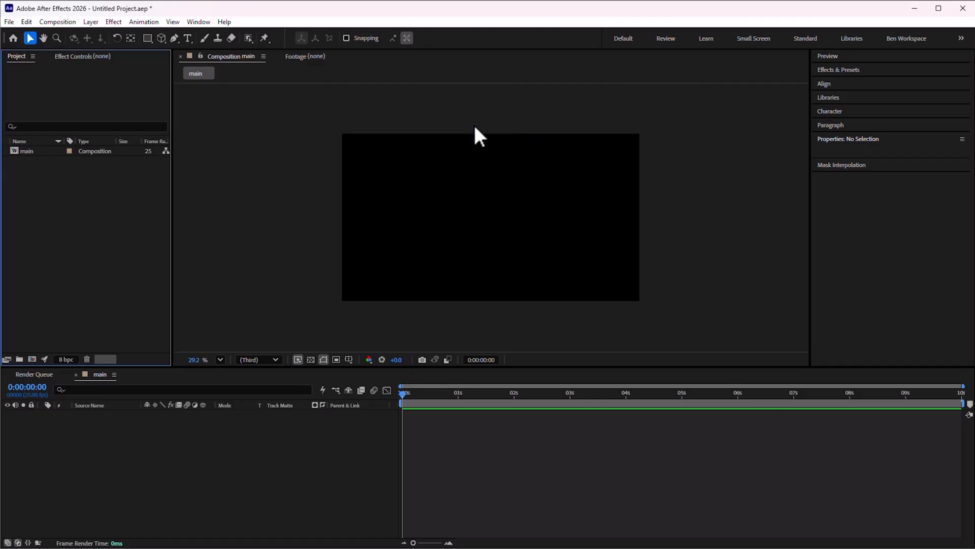
{"action": "left_click", "coordinate": [49, 152]}
{"action": "left_click", "coordinate": [74, 187]}
Import art1 and video1 from the pic and videos folder into the project
{"action": "left_click_drag", "start_coordinate": [974, 244], "coordinate": [521, 86]}
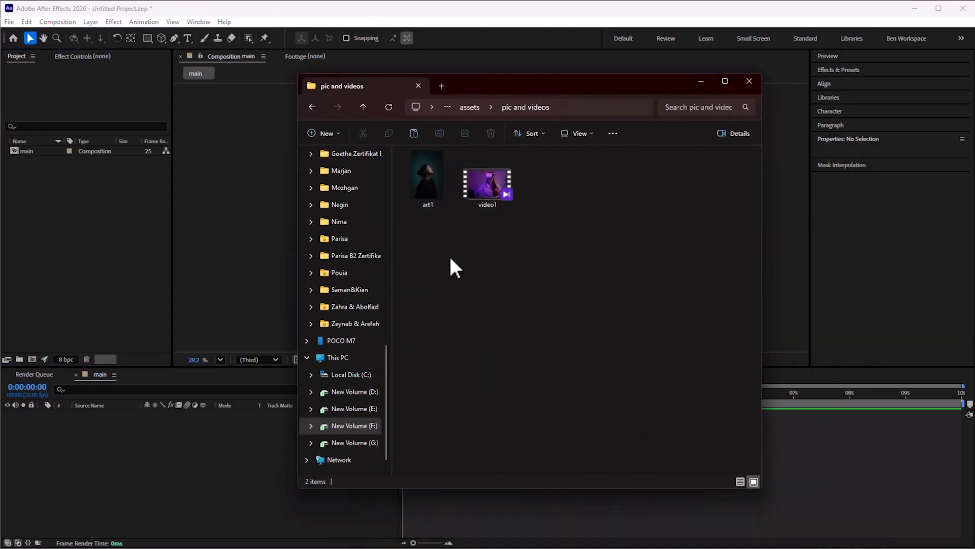
{"action": "left_click_drag", "start_coordinate": [495, 75], "coordinate": [466, 106]}
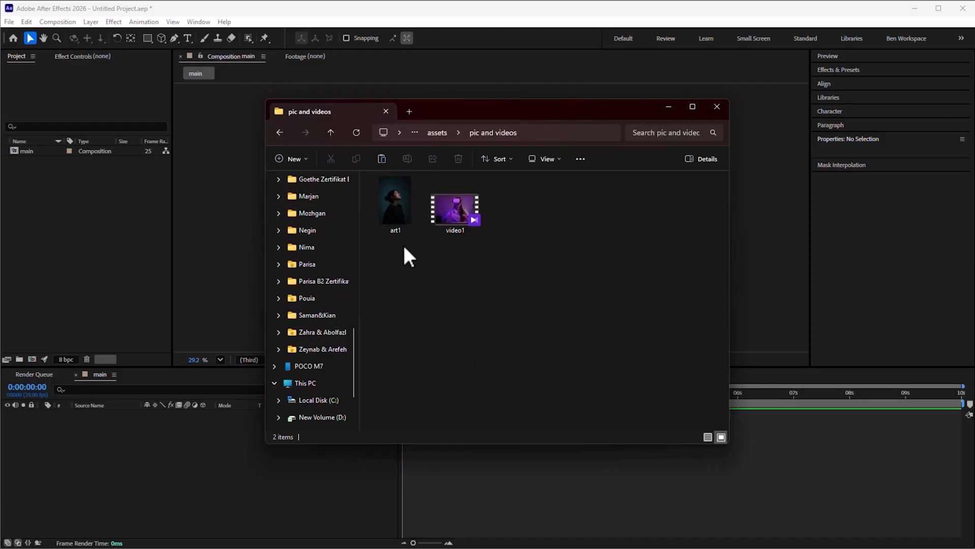
{"action": "left_click_drag", "start_coordinate": [394, 205], "coordinate": [44, 190]}
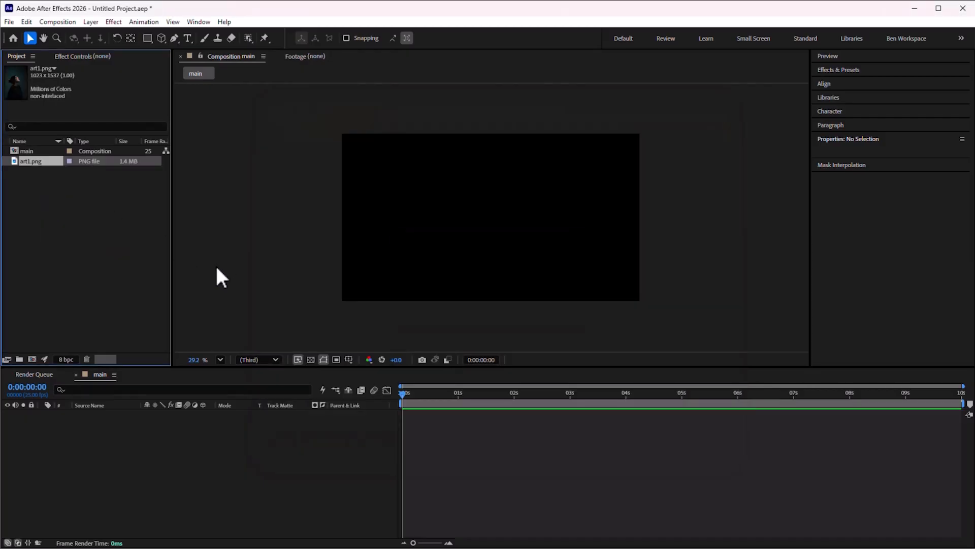
{"action": "key", "text": "alt+Tab"}
{"action": "left_click_drag", "start_coordinate": [465, 202], "coordinate": [82, 233]}
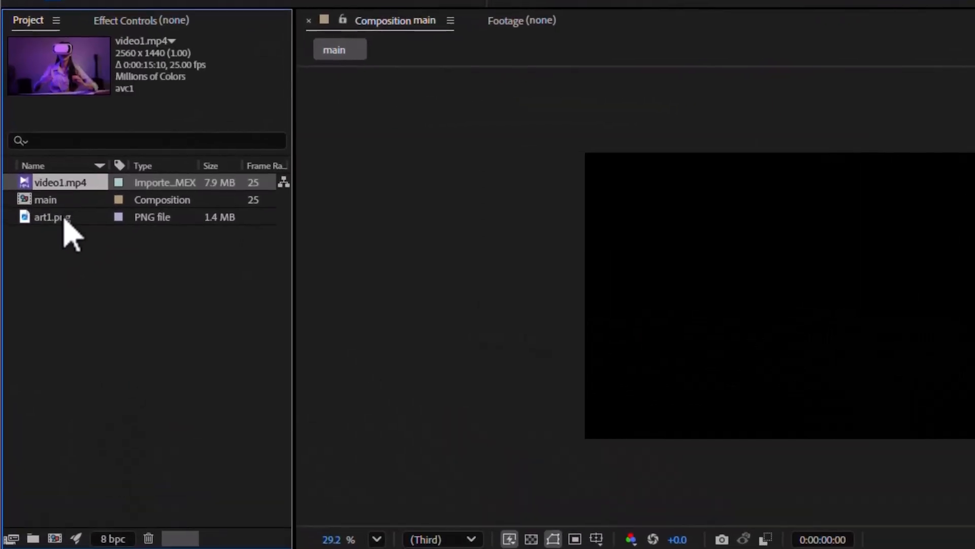
{"action": "left_click", "coordinate": [36, 159]}
{"action": "left_click", "coordinate": [63, 201]}
{"action": "left_click", "coordinate": [62, 215]}
{"action": "left_click", "coordinate": [63, 201]}
{"action": "left_click", "coordinate": [71, 184]}
{"action": "left_click", "coordinate": [71, 239]}
{"action": "left_click", "coordinate": [67, 218]}
{"action": "left_click", "coordinate": [80, 256]}
Create a new project folder named assets
{"action": "right_click", "coordinate": [41, 236]}
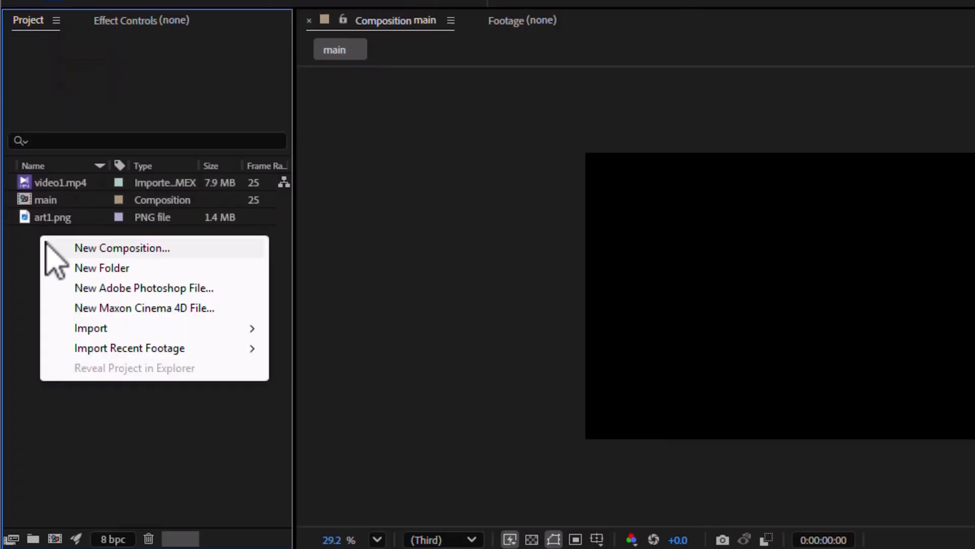
{"action": "left_click", "coordinate": [102, 268]}
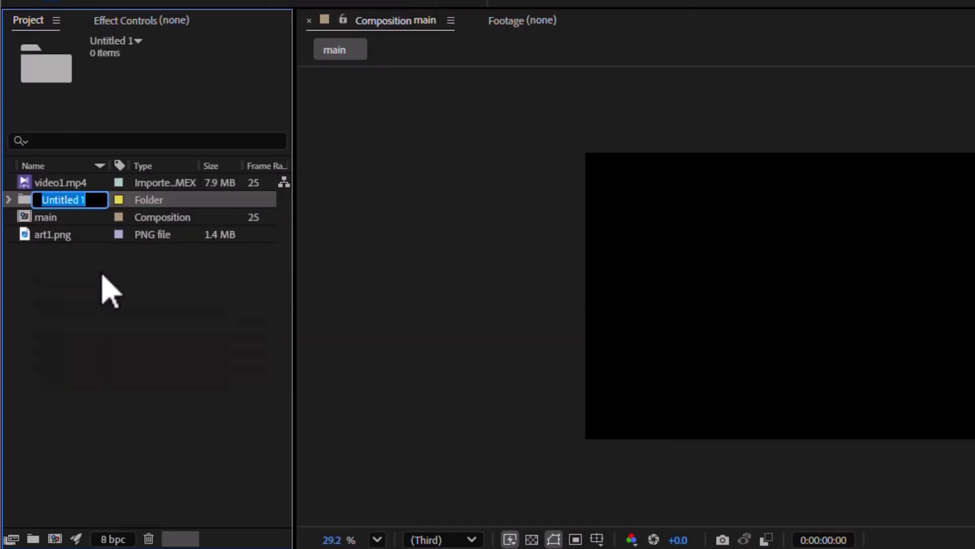
{"action": "type", "text": "assets"}
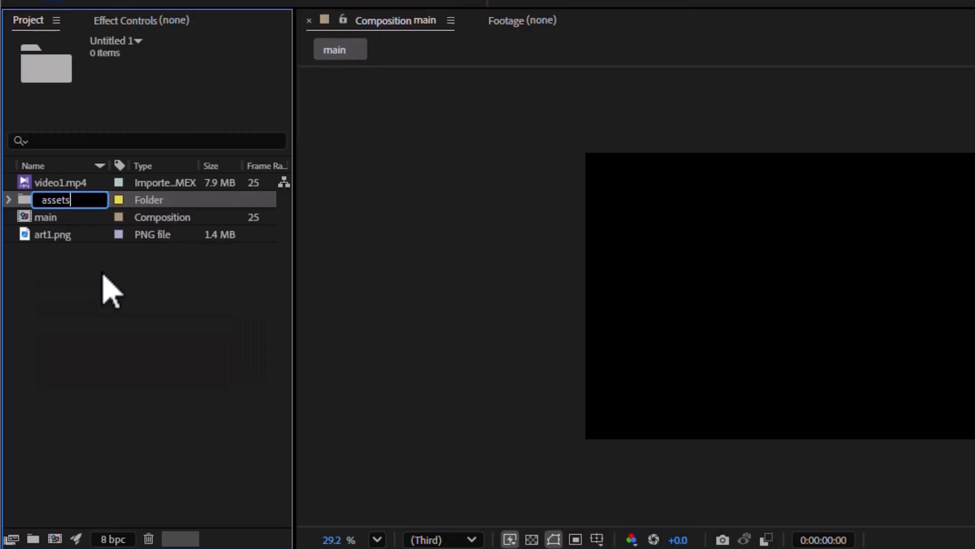
{"action": "key", "text": "Return"}
{"action": "left_click", "coordinate": [99, 289]}
Move video1.mp4 and art1.png into the assets folder
{"action": "left_click", "coordinate": [57, 234]}
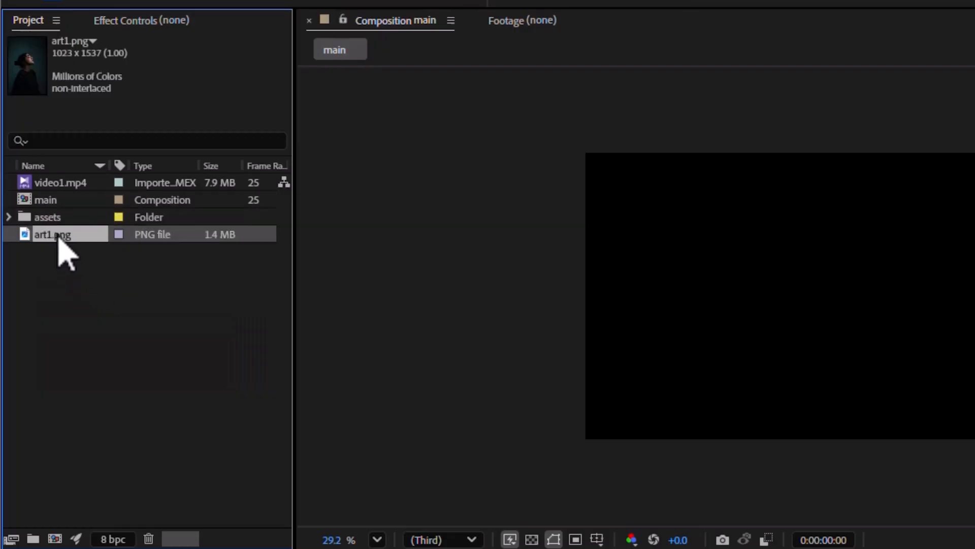
{"action": "left_click", "coordinate": [57, 186], "text": "ctrl"}
{"action": "left_click_drag", "start_coordinate": [56, 183], "coordinate": [59, 219]}
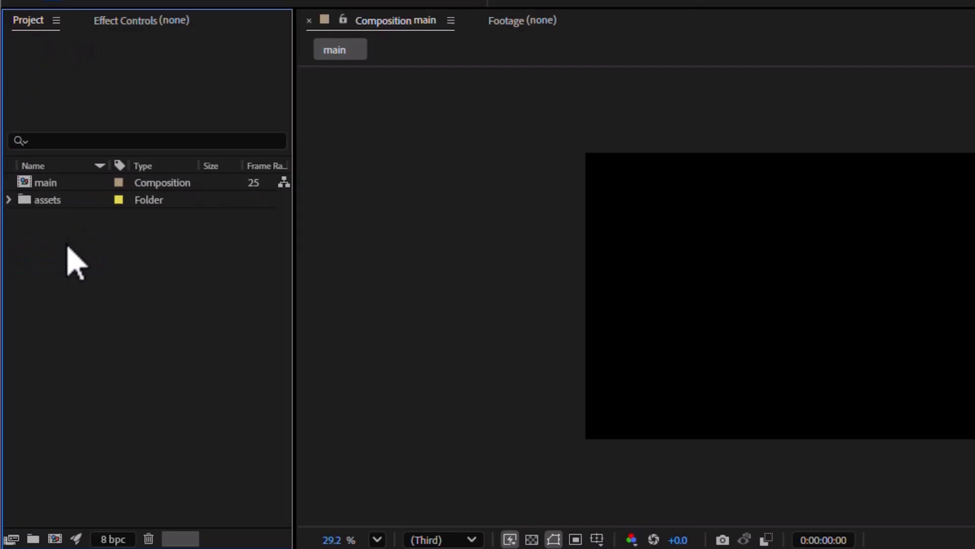
{"action": "left_click", "coordinate": [10, 200]}
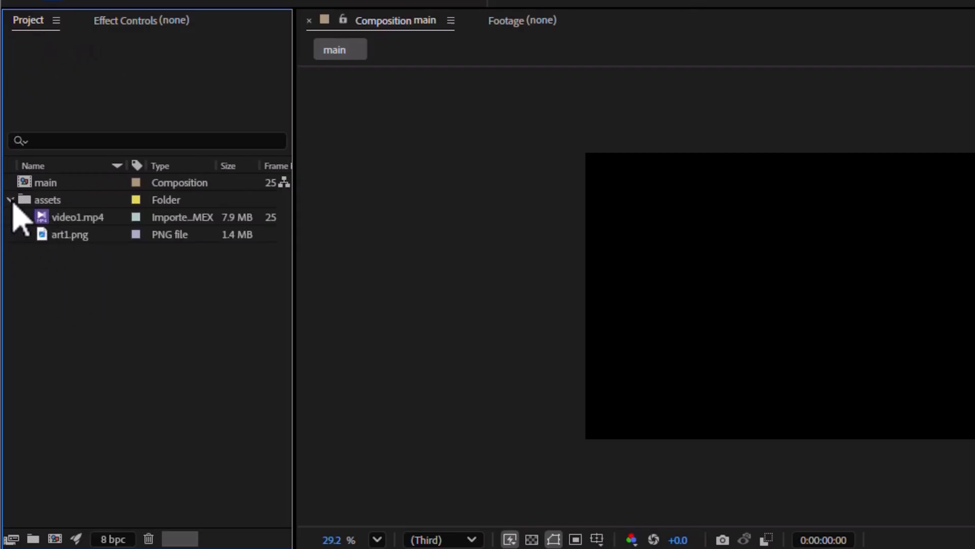
{"action": "left_click", "coordinate": [10, 200]}
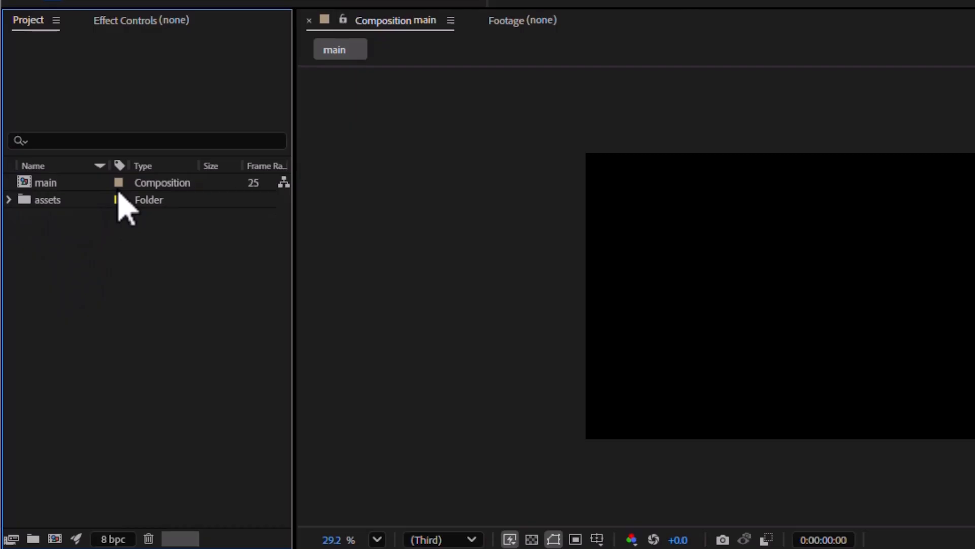
Set the main composition's label colour to Red and the assets folder's label to Yellow
{"action": "left_click", "coordinate": [120, 184]}
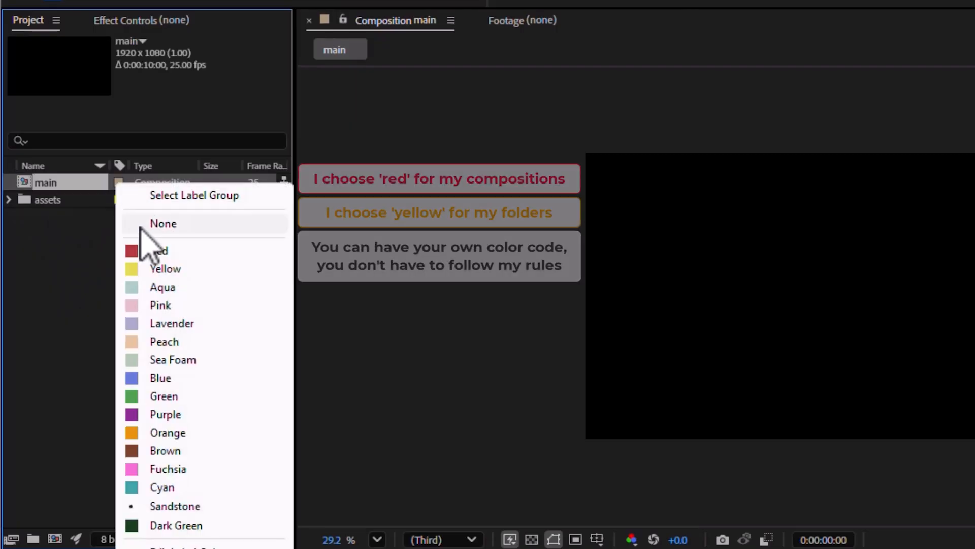
{"action": "left_click", "coordinate": [153, 250]}
{"action": "left_click", "coordinate": [123, 203]}
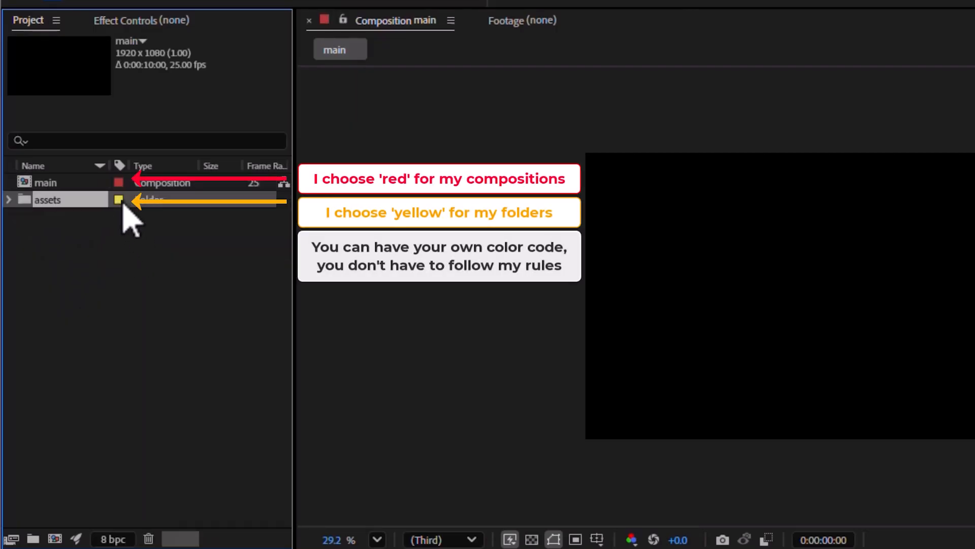
{"action": "left_click", "coordinate": [95, 276]}
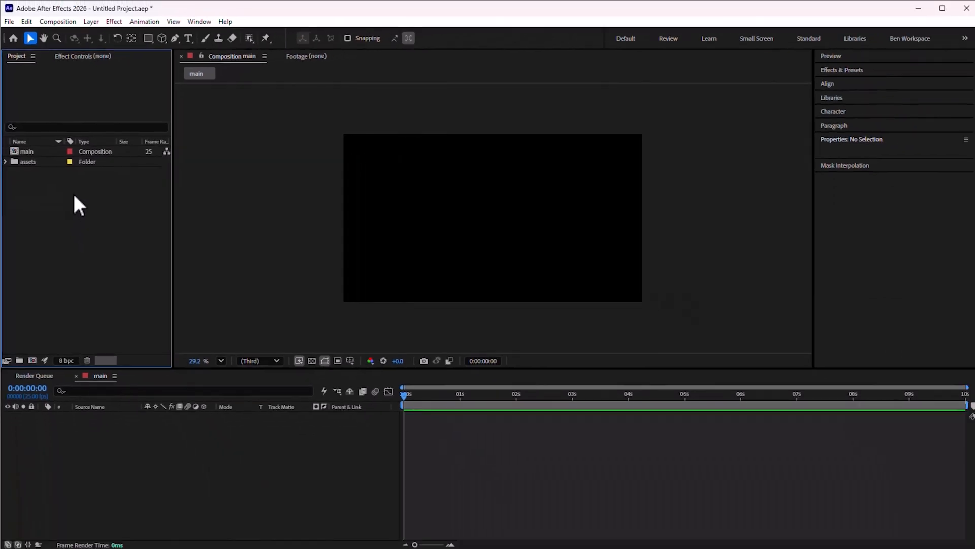
Add art1.png from the assets folder to the main composition
{"action": "left_click", "coordinate": [5, 162]}
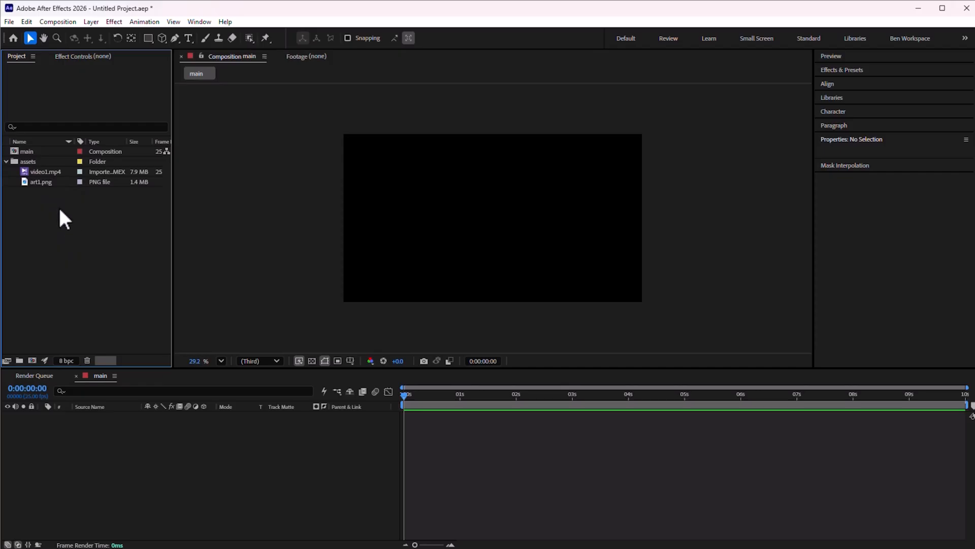
{"action": "left_click_drag", "start_coordinate": [45, 185], "coordinate": [63, 246]}
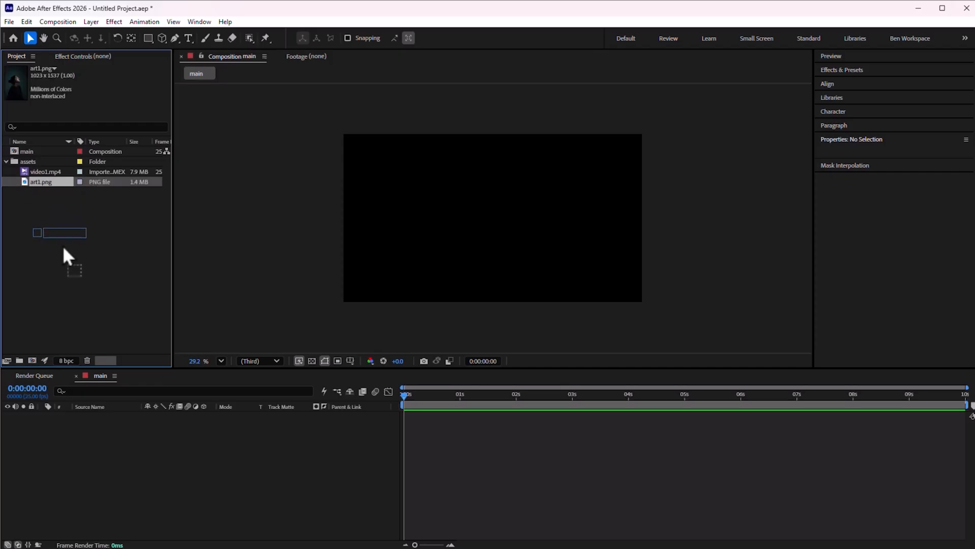
{"action": "left_click_drag", "start_coordinate": [147, 428], "coordinate": [151, 433]}
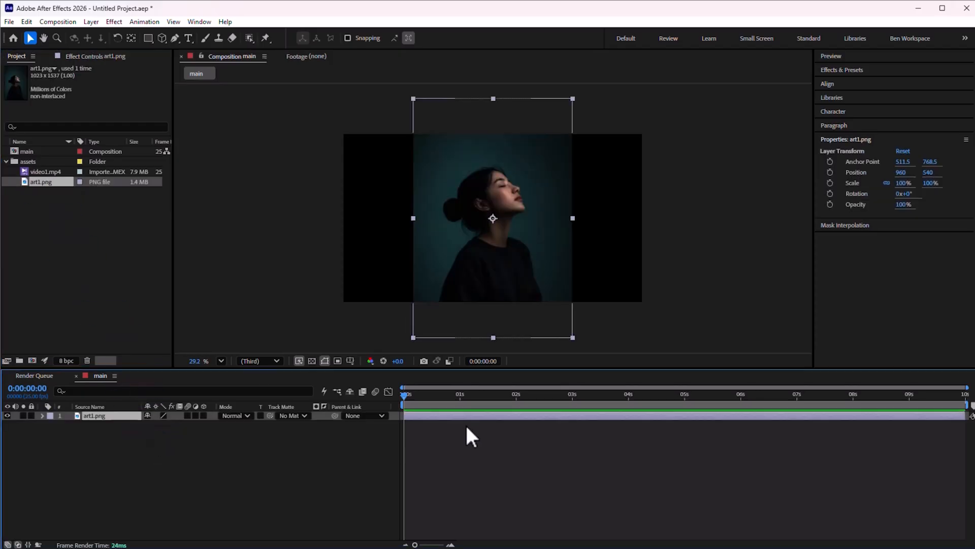
Try moving the art1 layer and scrubbing its opacity, undoing the move and returning opacity to 100%
{"action": "mouse_move", "coordinate": [497, 249]}
{"action": "left_mouse_down"}
{"action": "mouse_move", "coordinate": [513, 261]}
{"action": "mouse_move", "coordinate": [499, 254]}
{"action": "mouse_move", "coordinate": [492, 209]}
{"action": "mouse_move", "coordinate": [508, 289]}
{"action": "mouse_move", "coordinate": [507, 263]}
{"action": "left_mouse_up"}
{"action": "key", "text": "ctrl+z"}
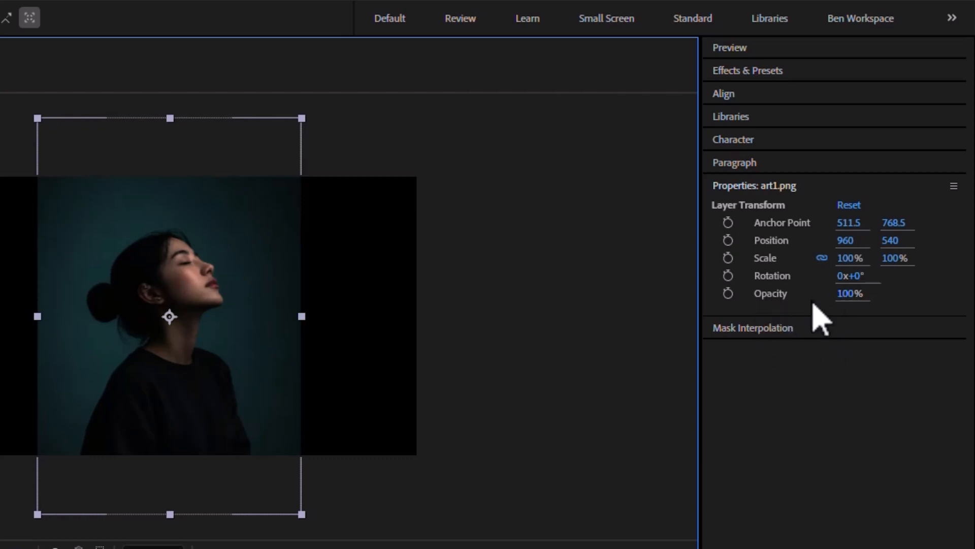
{"action": "left_click", "coordinate": [843, 295]}
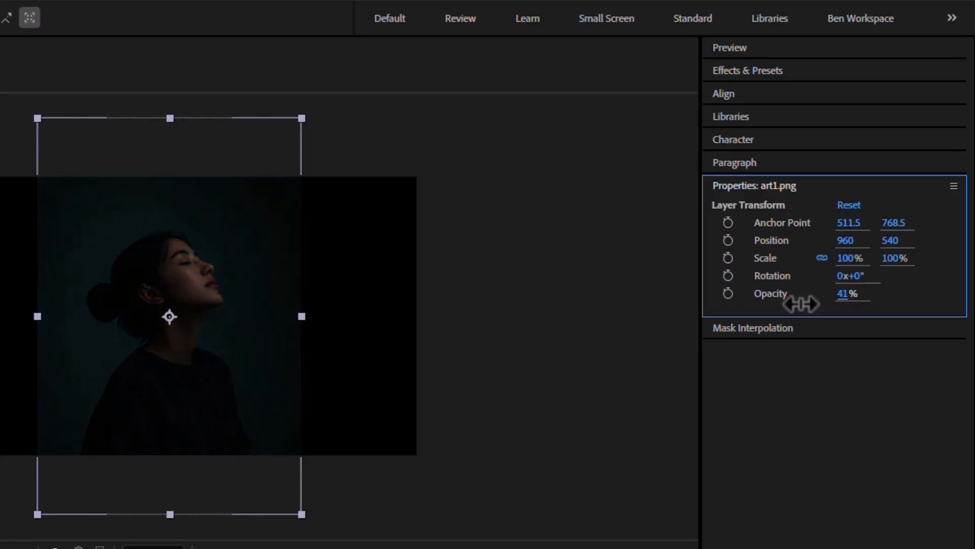
{"action": "left_click_drag", "start_coordinate": [785, 305], "coordinate": [852, 294]}
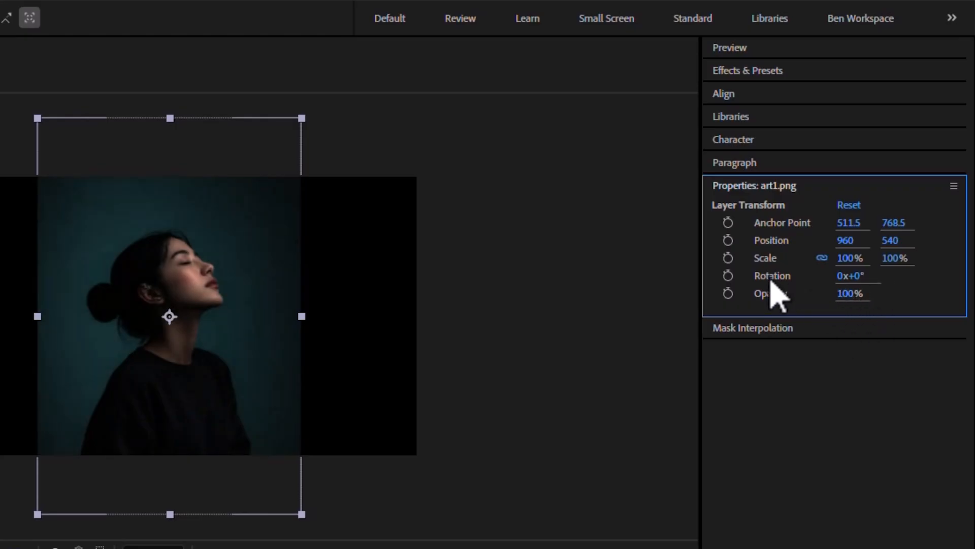
Scrub the art1 layer's rotation to experiment, then reset its rotation to 0°
{"action": "left_click_drag", "start_coordinate": [853, 277], "coordinate": [869, 276]}
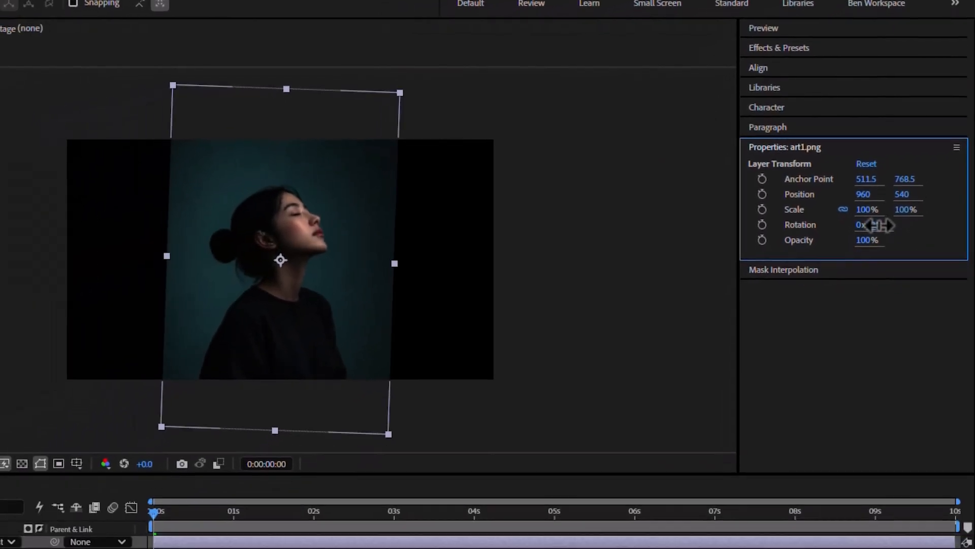
{"action": "left_click_drag", "start_coordinate": [884, 225], "coordinate": [903, 234]}
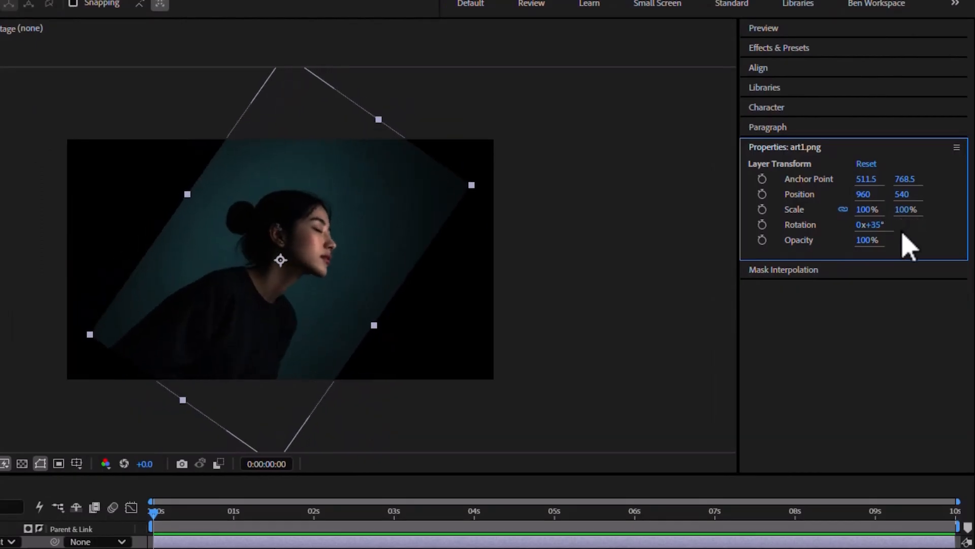
{"action": "left_click", "coordinate": [879, 226]}
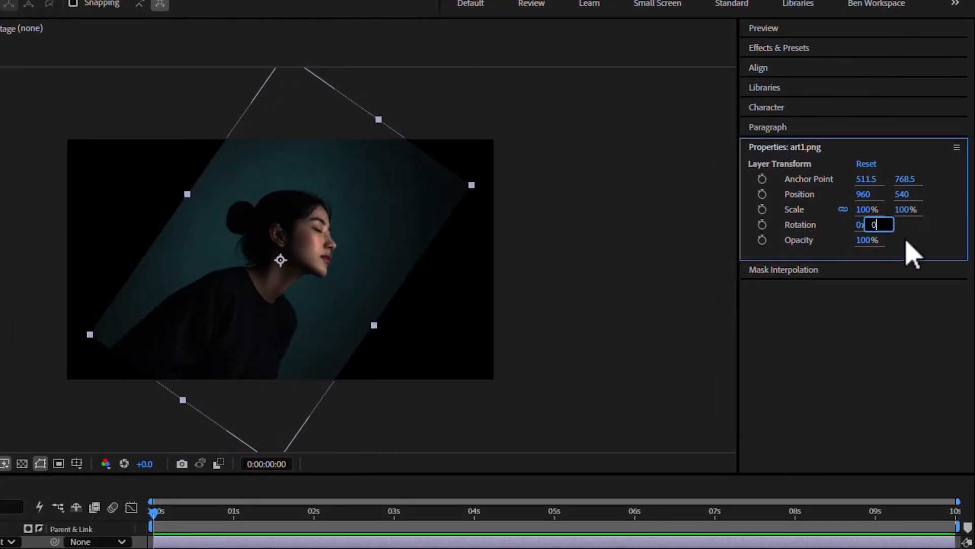
{"action": "type", "text": "0"}
{"action": "key", "text": "Return"}
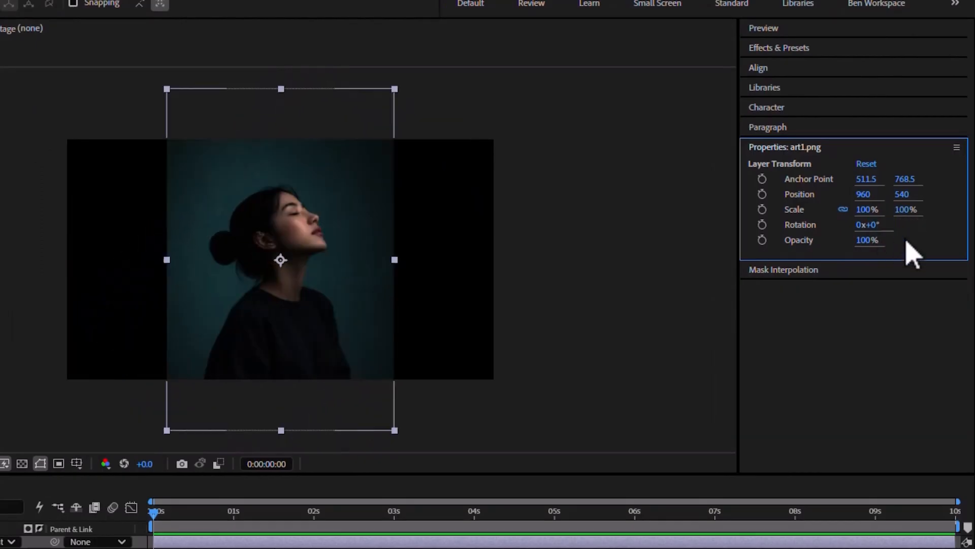
{"action": "left_click_drag", "start_coordinate": [877, 232], "coordinate": [866, 234]}
{"action": "left_click", "coordinate": [876, 230]}
{"action": "type", "text": "0"}
{"action": "key", "text": "Return"}
Scale the art1 layer to 91% and reposition it up and to the right in the composition
{"action": "mouse_move", "coordinate": [862, 211]}
{"action": "left_mouse_down"}
{"action": "mouse_move", "coordinate": [845, 216]}
{"action": "mouse_move", "coordinate": [958, 209]}
{"action": "mouse_move", "coordinate": [845, 220]}
{"action": "mouse_move", "coordinate": [871, 208]}
{"action": "mouse_move", "coordinate": [857, 211]}
{"action": "left_mouse_up"}
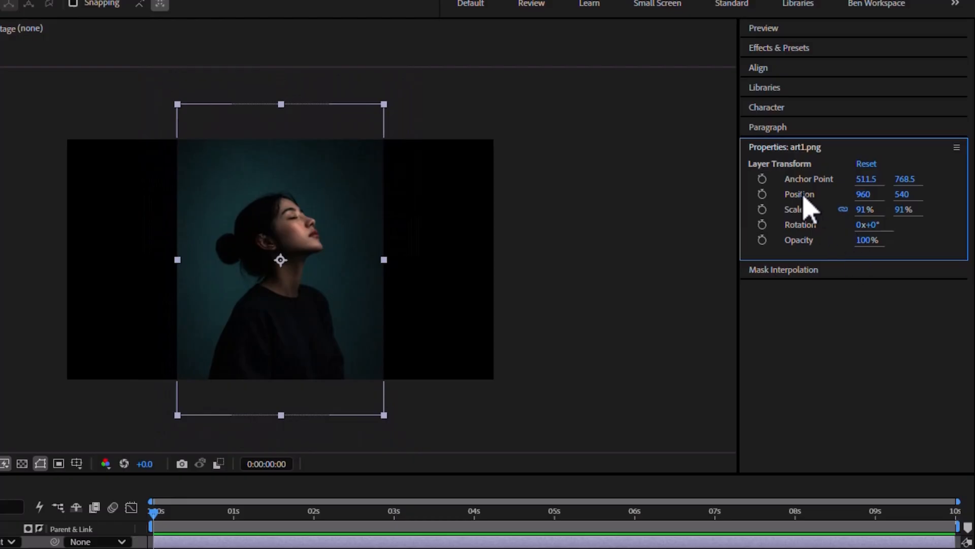
{"action": "left_click_drag", "start_coordinate": [860, 199], "coordinate": [820, 194]}
{"action": "mouse_move", "coordinate": [333, 234]}
{"action": "left_mouse_down"}
{"action": "mouse_move", "coordinate": [338, 221]}
{"action": "mouse_move", "coordinate": [287, 241]}
{"action": "mouse_move", "coordinate": [330, 220]}
{"action": "mouse_move", "coordinate": [276, 240]}
{"action": "mouse_move", "coordinate": [307, 167]}
{"action": "mouse_move", "coordinate": [327, 229]}
{"action": "mouse_move", "coordinate": [277, 218]}
{"action": "mouse_move", "coordinate": [321, 243]}
{"action": "mouse_move", "coordinate": [287, 212]}
{"action": "mouse_move", "coordinate": [293, 242]}
{"action": "mouse_move", "coordinate": [331, 211]}
{"action": "mouse_move", "coordinate": [298, 254]}
{"action": "mouse_move", "coordinate": [325, 215]}
{"action": "mouse_move", "coordinate": [340, 226]}
{"action": "mouse_move", "coordinate": [331, 233]}
{"action": "mouse_move", "coordinate": [335, 188]}
{"action": "mouse_move", "coordinate": [353, 220]}
{"action": "mouse_move", "coordinate": [315, 254]}
{"action": "mouse_move", "coordinate": [307, 245]}
{"action": "mouse_move", "coordinate": [328, 219]}
{"action": "left_mouse_up"}
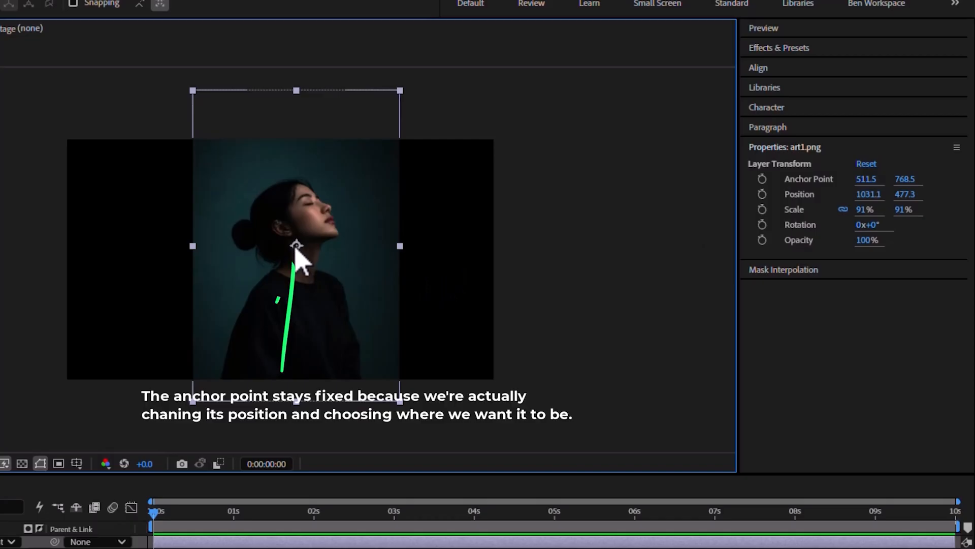
Shift the art1 layer's anchor point to its left edge, about 7.5 on X, and rotate the layer around it
{"action": "left_click_drag", "start_coordinate": [861, 179], "coordinate": [564, 199]}
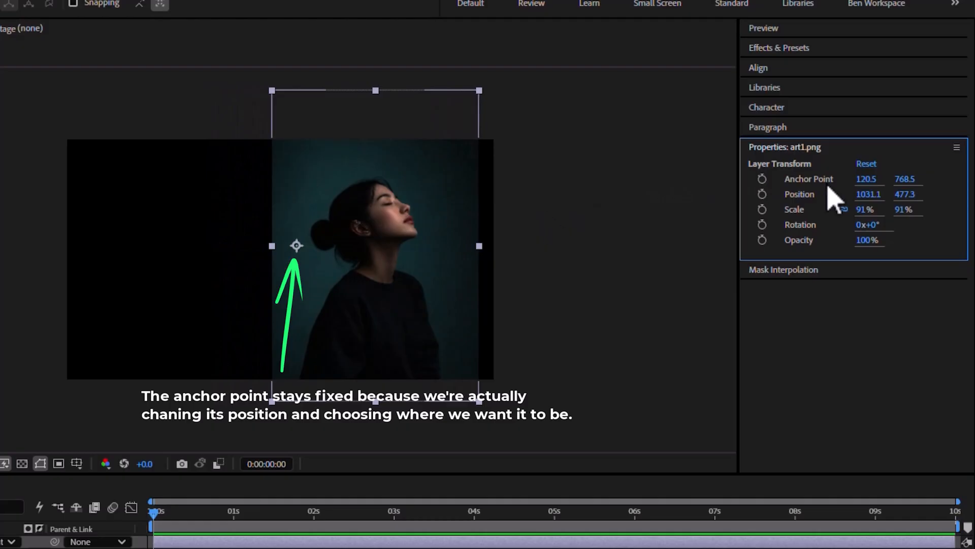
{"action": "left_click_drag", "start_coordinate": [866, 179], "coordinate": [886, 289]}
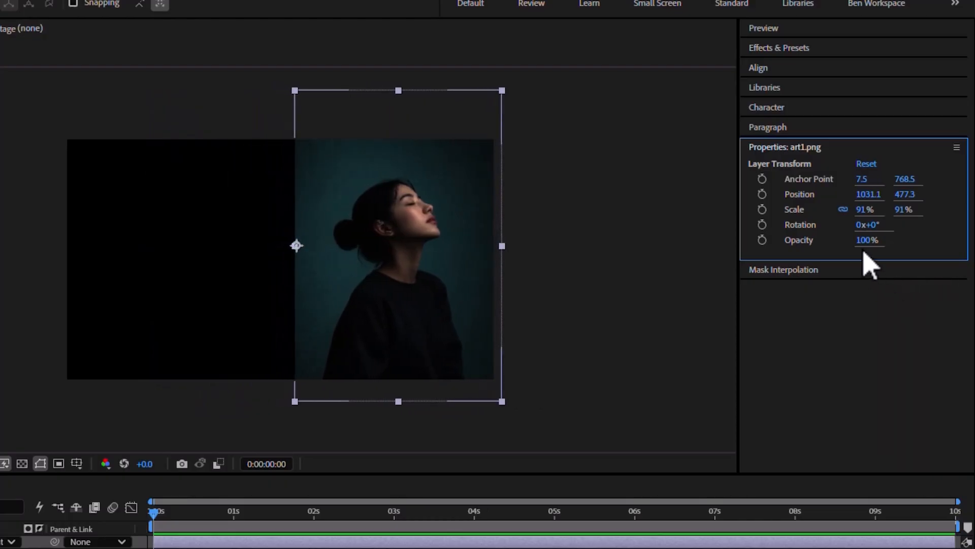
{"action": "left_click_drag", "start_coordinate": [875, 226], "coordinate": [895, 280]}
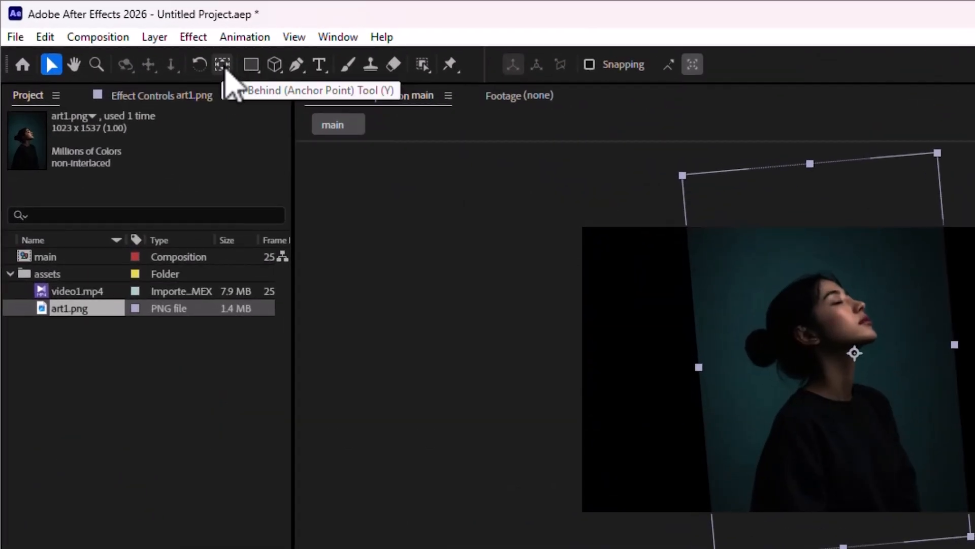
With the Pan Behind tool, move the art1 anchor point to the left and then right edge, rotating the layer around each
{"action": "left_click", "coordinate": [223, 64]}
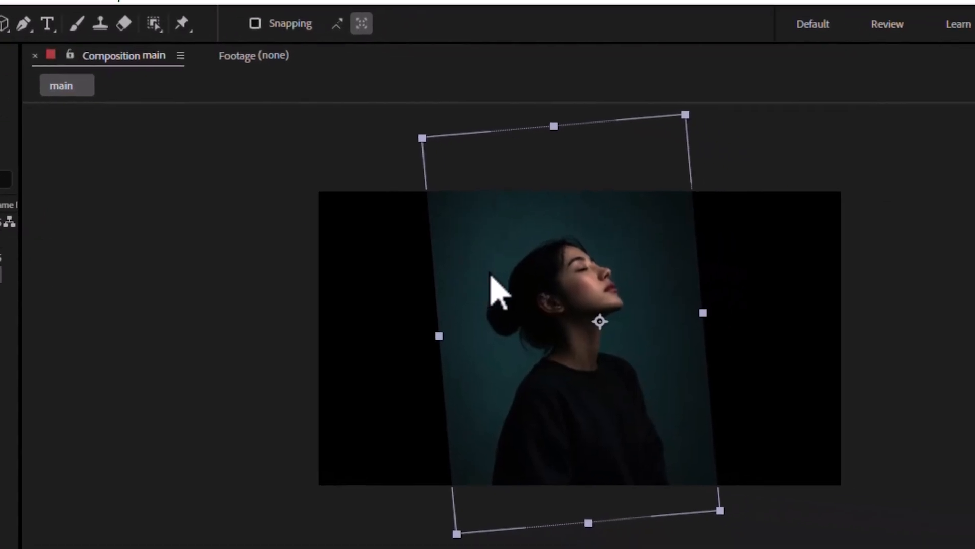
{"action": "left_click_drag", "start_coordinate": [539, 318], "coordinate": [388, 304]}
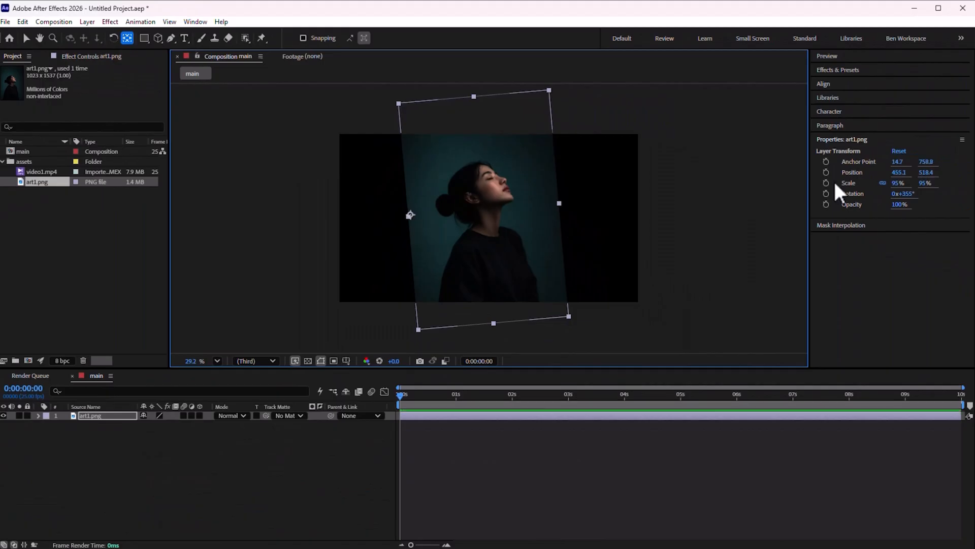
{"action": "mouse_move", "coordinate": [898, 193]}
{"action": "left_mouse_down"}
{"action": "mouse_move", "coordinate": [920, 195]}
{"action": "mouse_move", "coordinate": [907, 195]}
{"action": "left_mouse_up"}
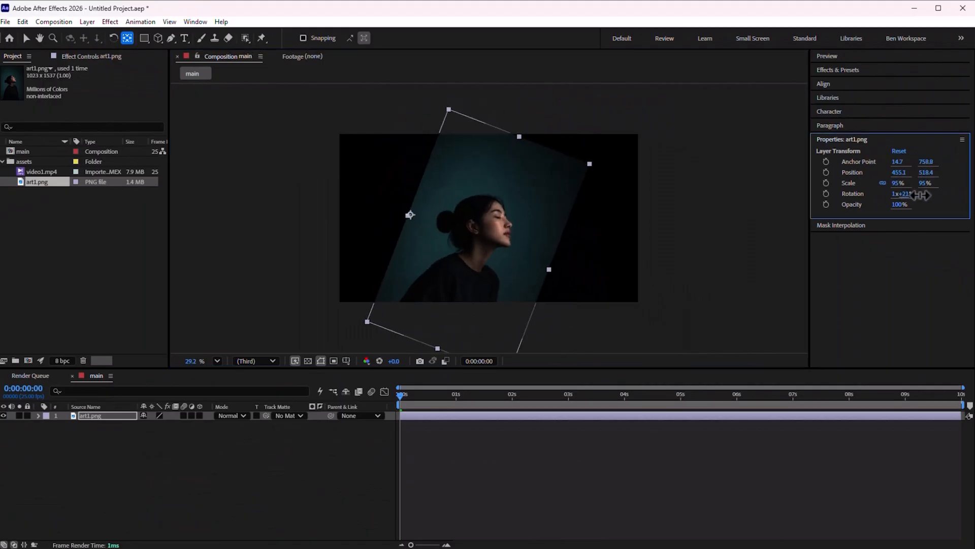
{"action": "left_click_drag", "start_coordinate": [410, 215], "coordinate": [559, 205]}
{"action": "mouse_move", "coordinate": [907, 195]}
{"action": "left_mouse_down"}
{"action": "mouse_move", "coordinate": [900, 201]}
{"action": "mouse_move", "coordinate": [909, 199]}
{"action": "left_mouse_up"}
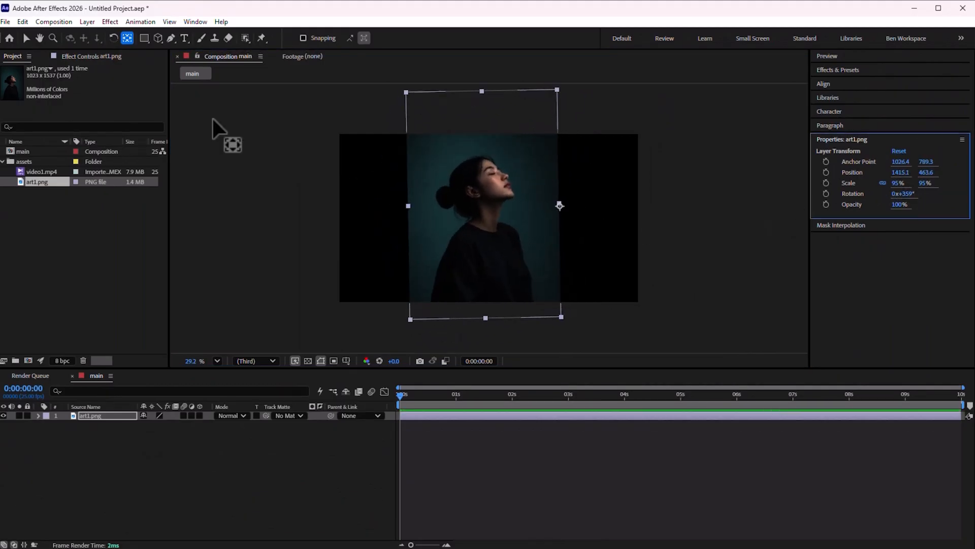
Re-center the anchor point on the art1 layer and set its rotation to 0°
{"action": "double_click", "coordinate": [126, 40], "text": "ctrl"}
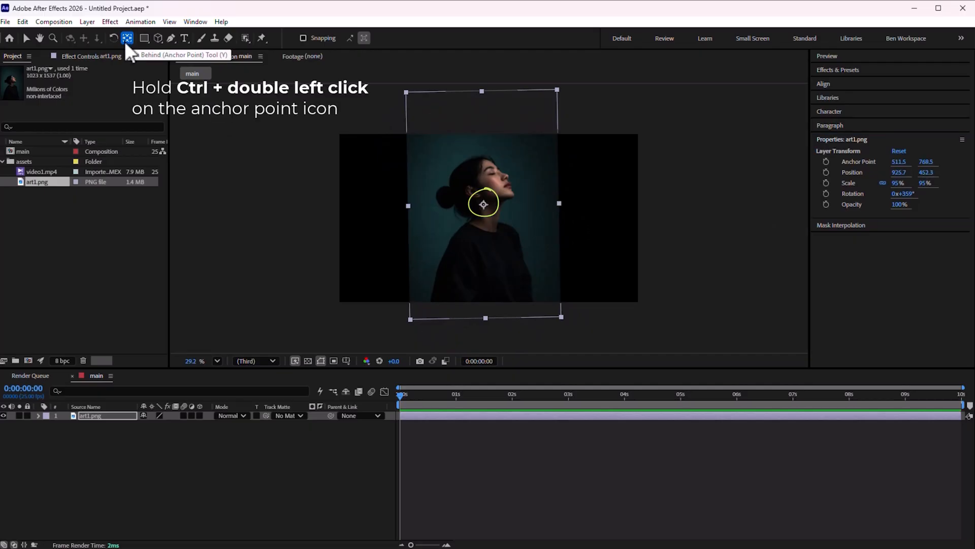
{"action": "left_click_drag", "start_coordinate": [484, 204], "coordinate": [446, 195]}
{"action": "double_click", "coordinate": [128, 38], "text": "ctrl"}
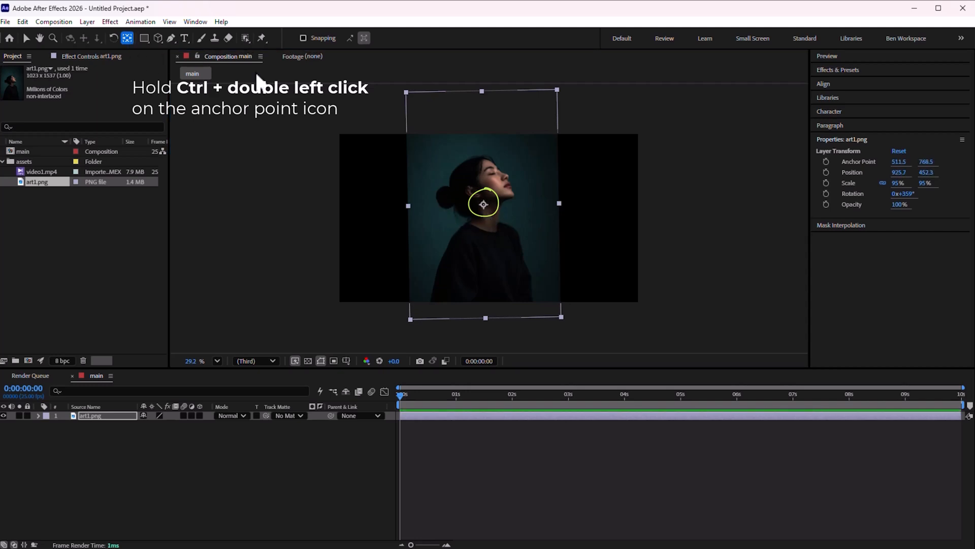
{"action": "mouse_move", "coordinate": [909, 203]}
{"action": "left_mouse_down"}
{"action": "mouse_move", "coordinate": [929, 203]}
{"action": "mouse_move", "coordinate": [914, 212]}
{"action": "left_mouse_up"}
{"action": "type", "text": "0"}
{"action": "key", "text": "Return"}
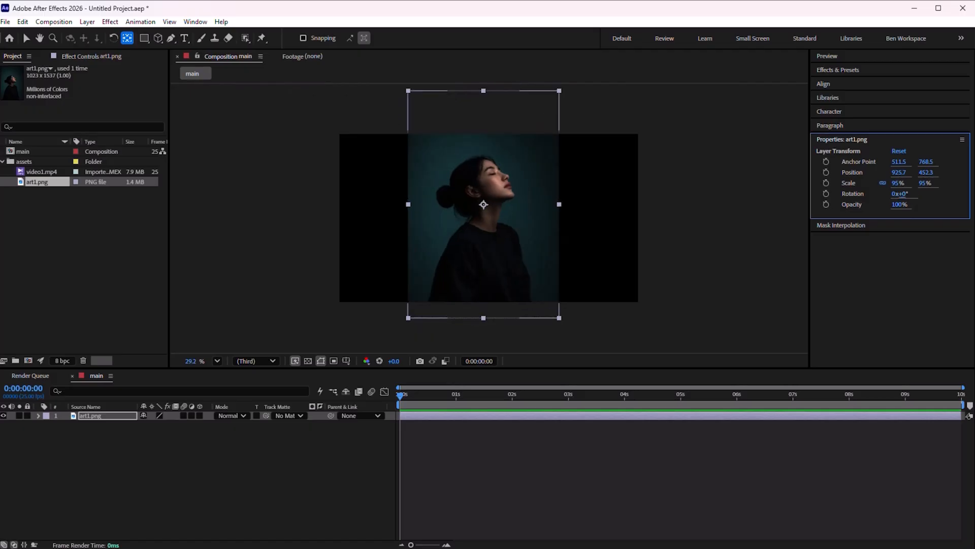
Switch to the Selection tool, move the art1 layer in the viewer, and deselect it
{"action": "left_click", "coordinate": [26, 39]}
{"action": "left_click_drag", "start_coordinate": [521, 176], "coordinate": [498, 194]}
{"action": "key", "text": "F2"}
{"action": "left_click", "coordinate": [609, 206]}
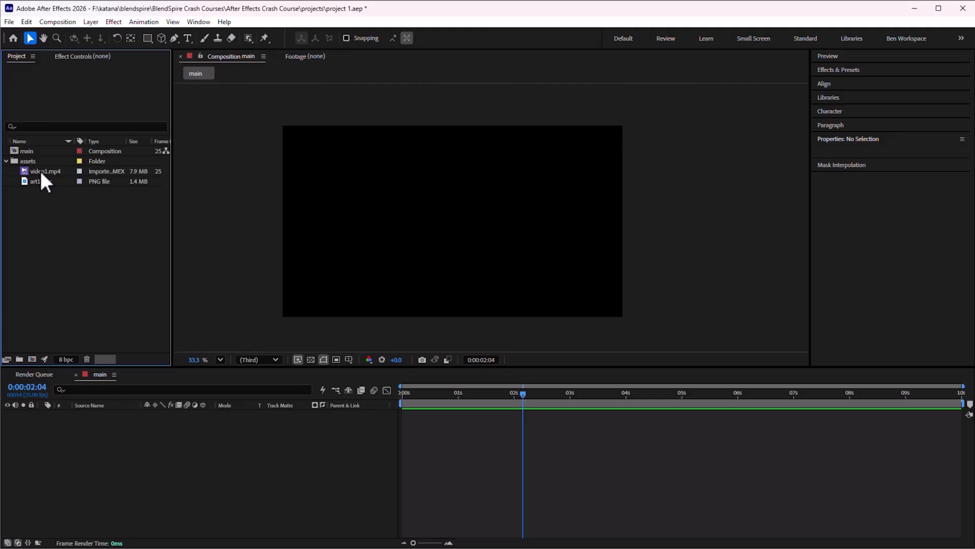
Add video1.mp4 from the assets folder to the main composition and scrub its scale down to about 89%
{"action": "left_click", "coordinate": [42, 170]}
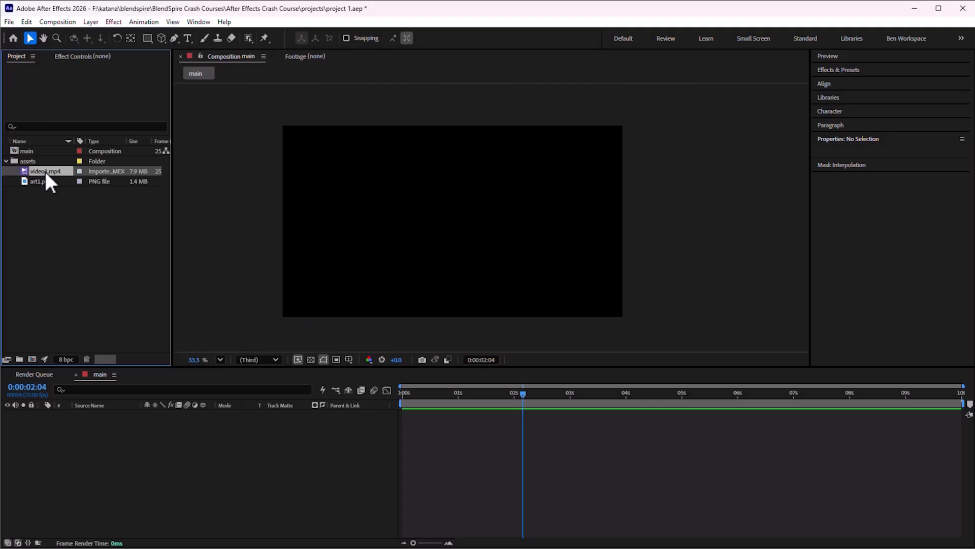
{"action": "left_click_drag", "start_coordinate": [64, 172], "coordinate": [78, 456]}
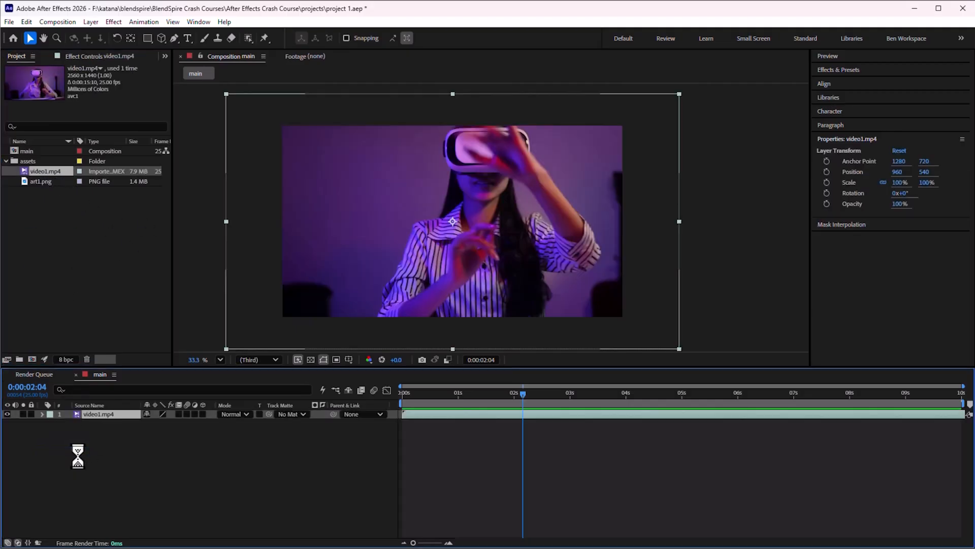
{"action": "left_click_drag", "start_coordinate": [898, 183], "coordinate": [968, 209]}
{"action": "left_click_drag", "start_coordinate": [897, 183], "coordinate": [918, 183]}
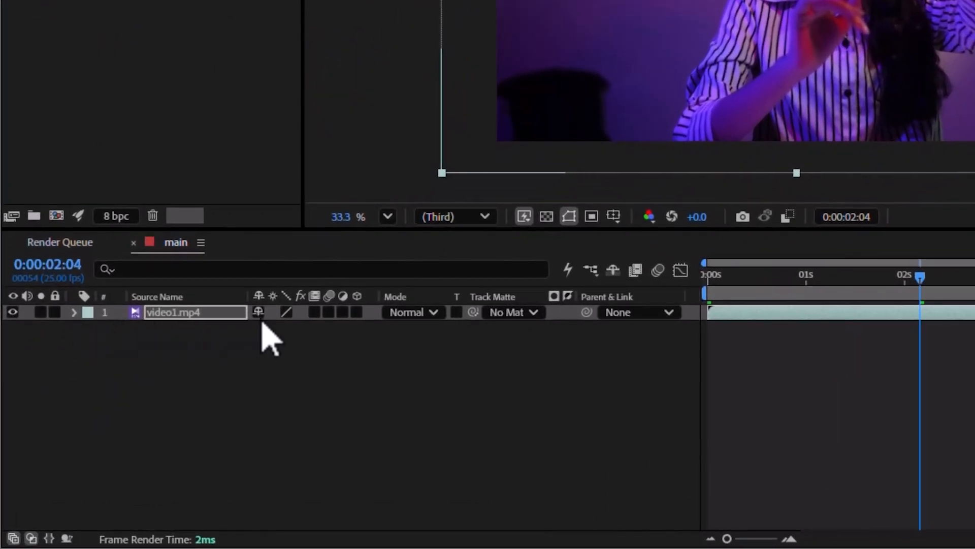
Expand the video layer's Transform properties in the timeline and set its scale to 65%
{"action": "left_click", "coordinate": [56, 312]}
{"action": "left_click", "coordinate": [75, 313]}
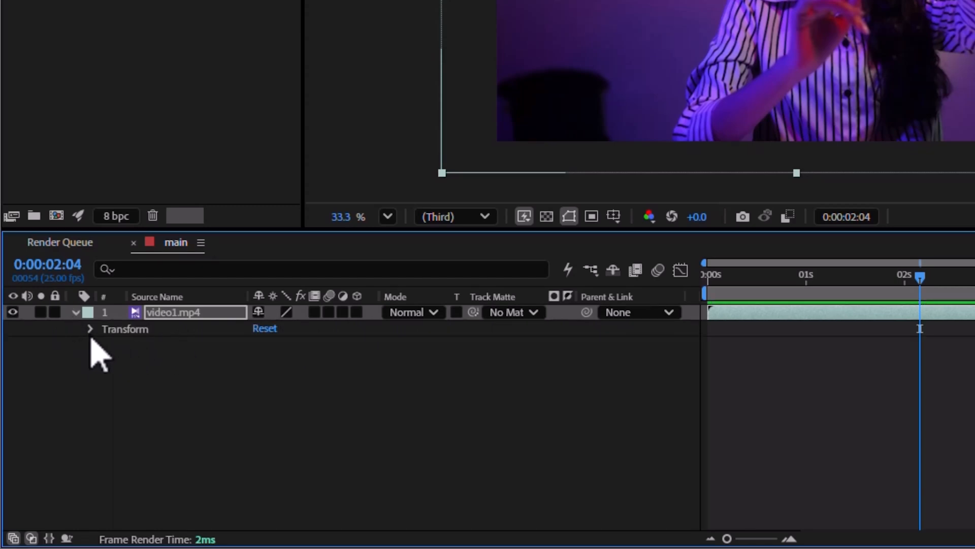
{"action": "left_click", "coordinate": [89, 333]}
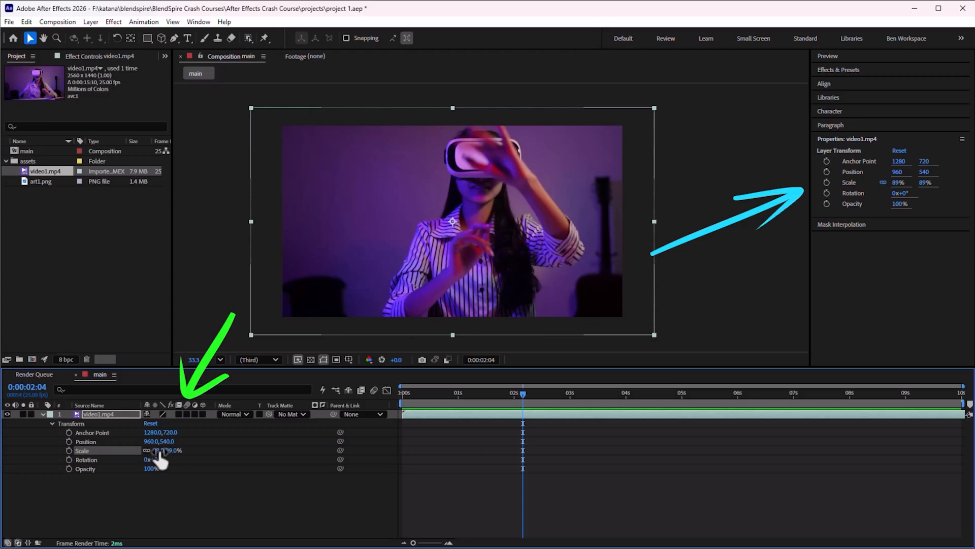
{"action": "left_click_drag", "start_coordinate": [148, 450], "coordinate": [174, 443]}
Move the video layer to position 966, 537 and preview the composition playback
{"action": "mouse_move", "coordinate": [470, 237]}
{"action": "left_mouse_down"}
{"action": "mouse_move", "coordinate": [402, 218]}
{"action": "mouse_move", "coordinate": [422, 235]}
{"action": "mouse_move", "coordinate": [452, 239]}
{"action": "mouse_move", "coordinate": [416, 225]}
{"action": "mouse_move", "coordinate": [480, 236]}
{"action": "left_mouse_up"}
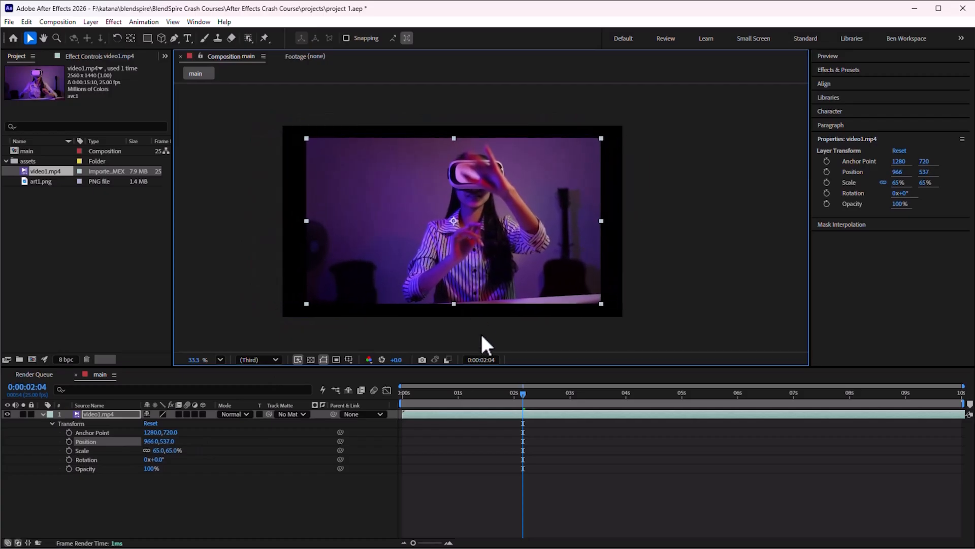
{"action": "key", "text": "space"}
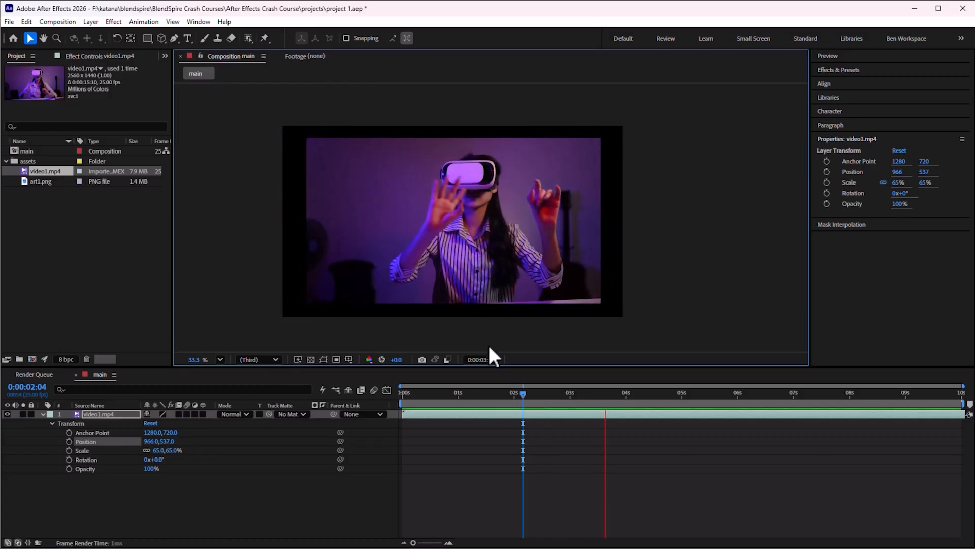
{"action": "left_click", "coordinate": [72, 251]}
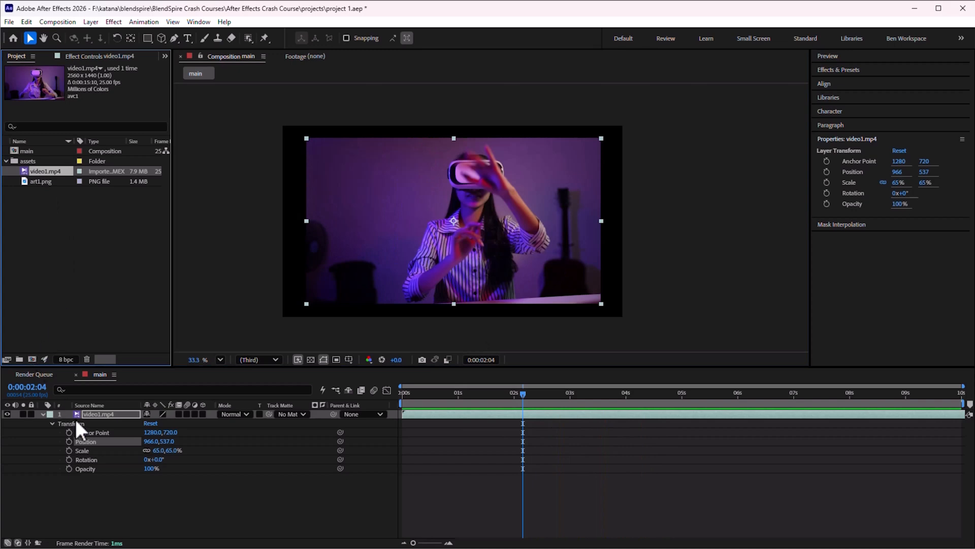
Delete the video1.mp4 layer from the main composition
{"action": "right_click", "coordinate": [96, 416]}
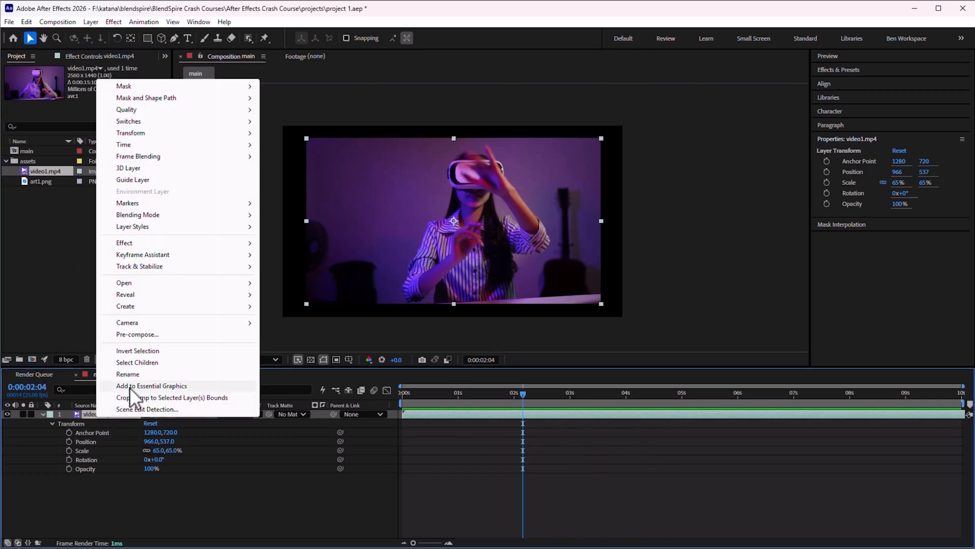
{"action": "left_click", "coordinate": [59, 303]}
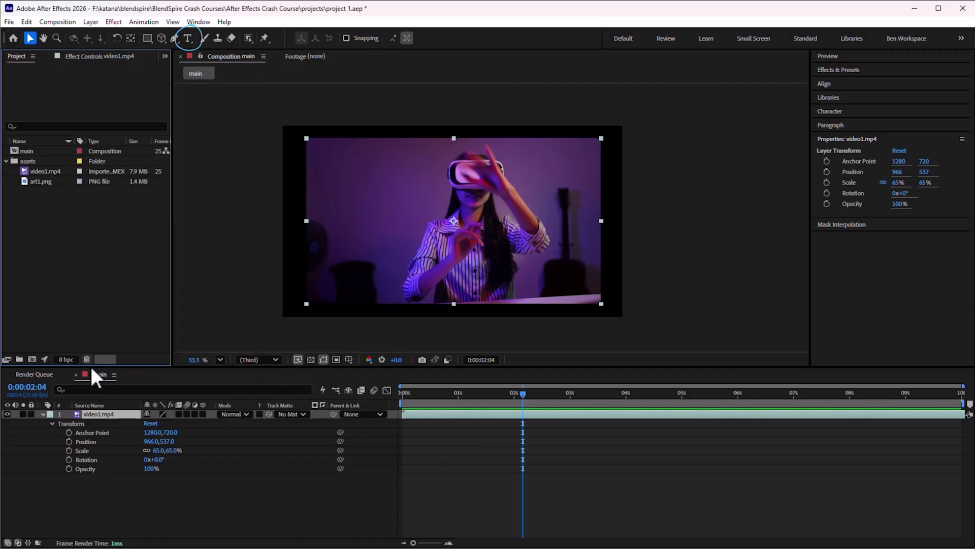
{"action": "left_click", "coordinate": [95, 418]}
{"action": "key", "text": "Delete"}
Try the Type tool by creating a throwaway text layer, retyping it as asdasda, and deleting the layer
{"action": "left_click", "coordinate": [186, 40]}
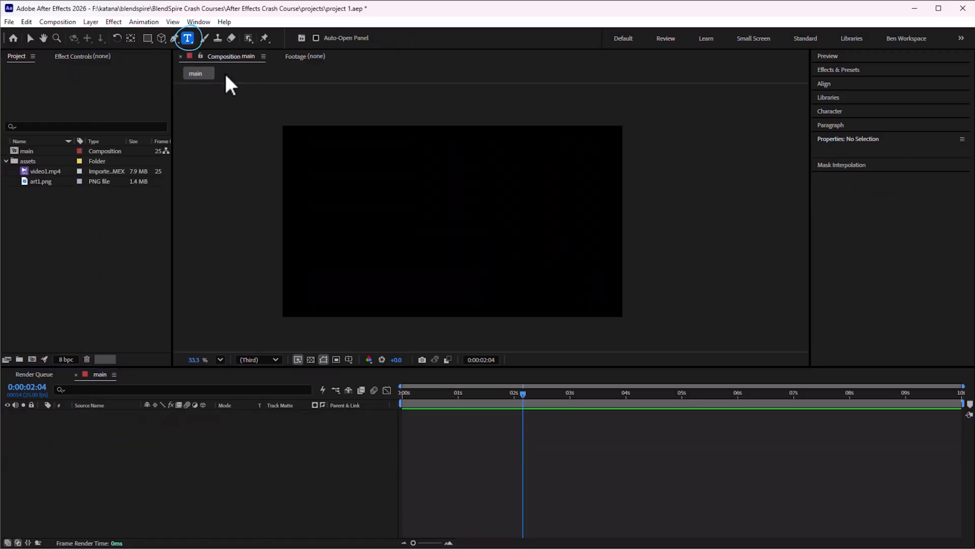
{"action": "left_click", "coordinate": [386, 206]}
{"action": "type", "text": "asdksadsakhdsajk"}
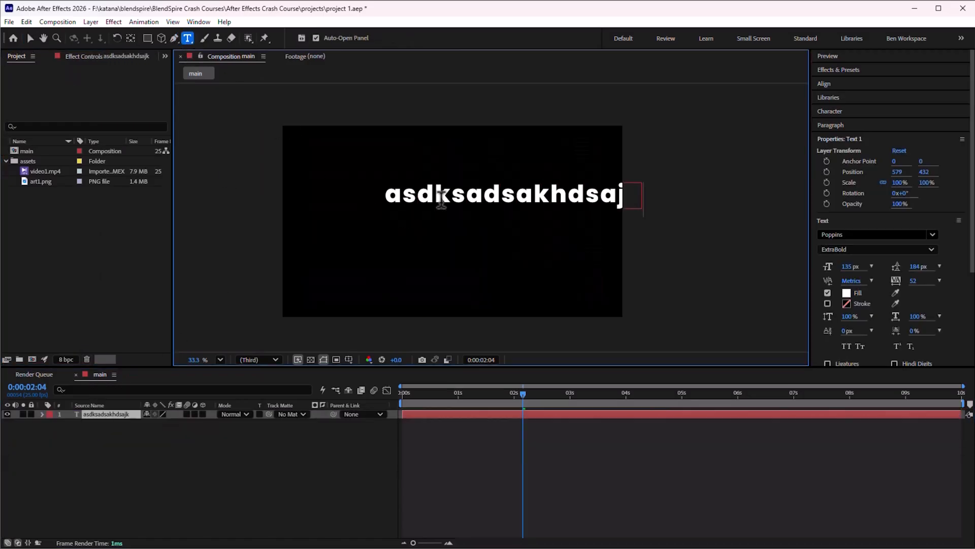
{"action": "key", "text": "ctrl+a"}
{"action": "type", "text": "asjjksd23213210-"}
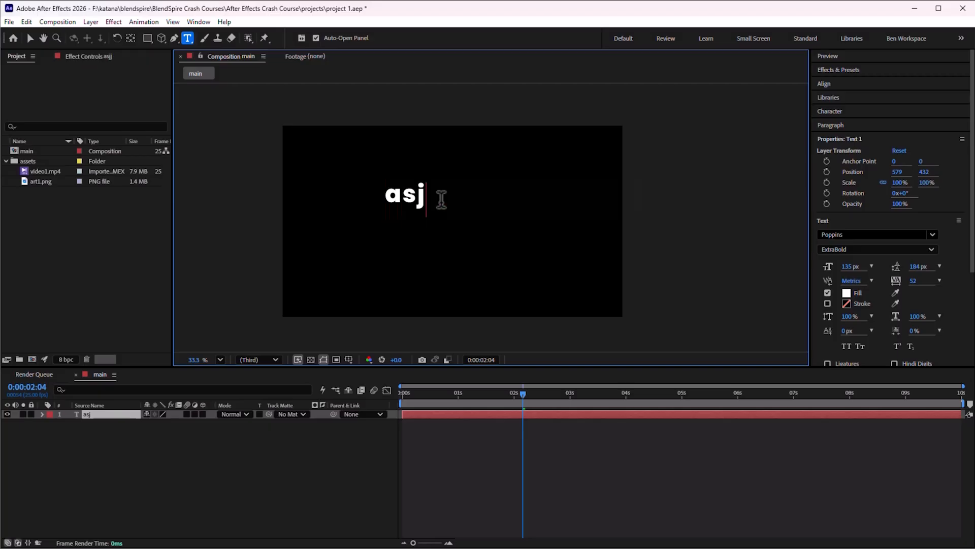
{"action": "key", "text": "ctrl+a"}
{"action": "key", "text": "BackSpace"}
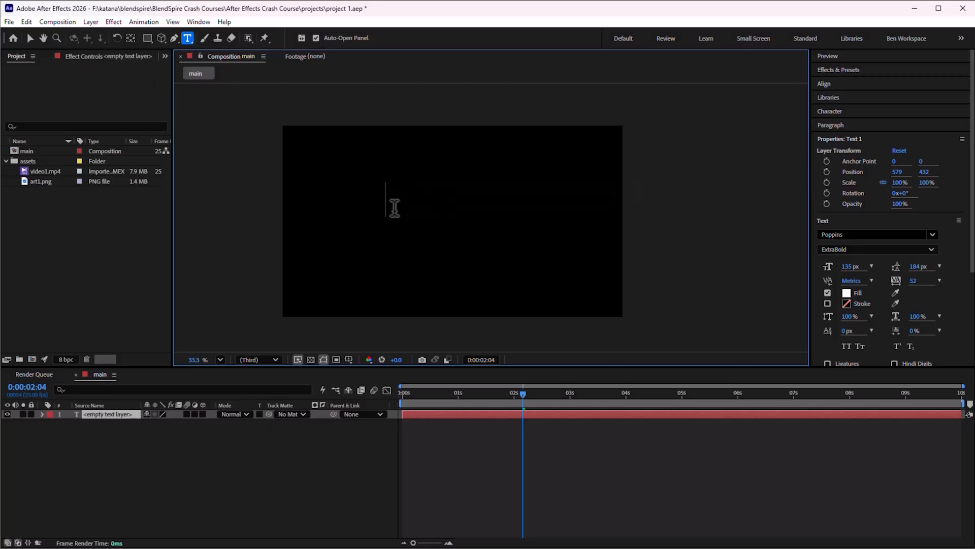
{"action": "type", "text": "asdasda"}
{"action": "left_click", "coordinate": [30, 37]}
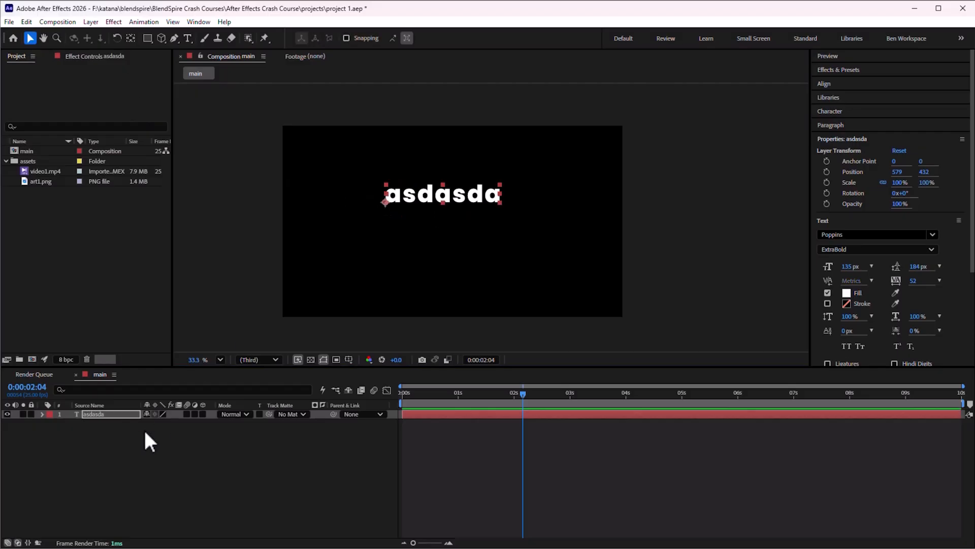
{"action": "left_click", "coordinate": [99, 414]}
{"action": "key", "text": "Delete"}
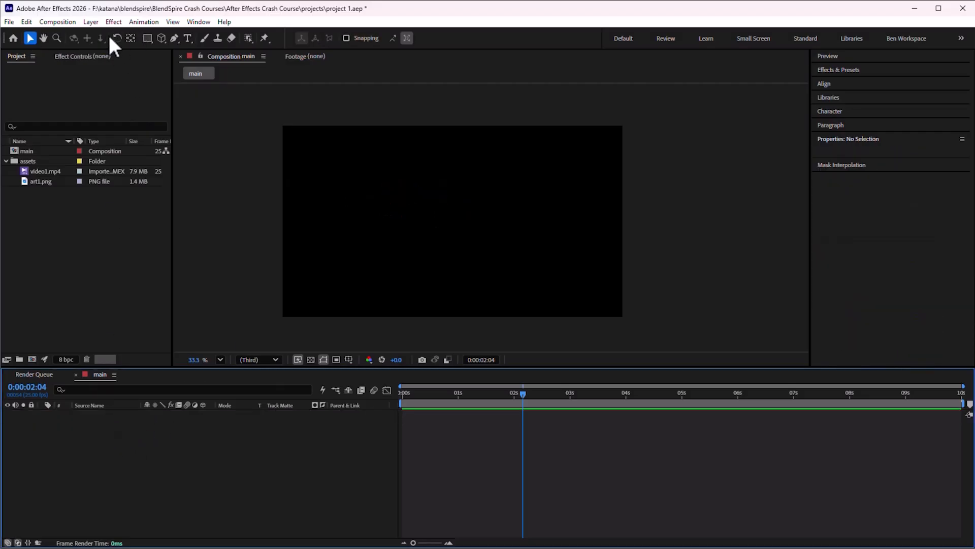
Create a new text layer from the Layer menu and type BlendSpire
{"action": "left_click", "coordinate": [90, 24]}
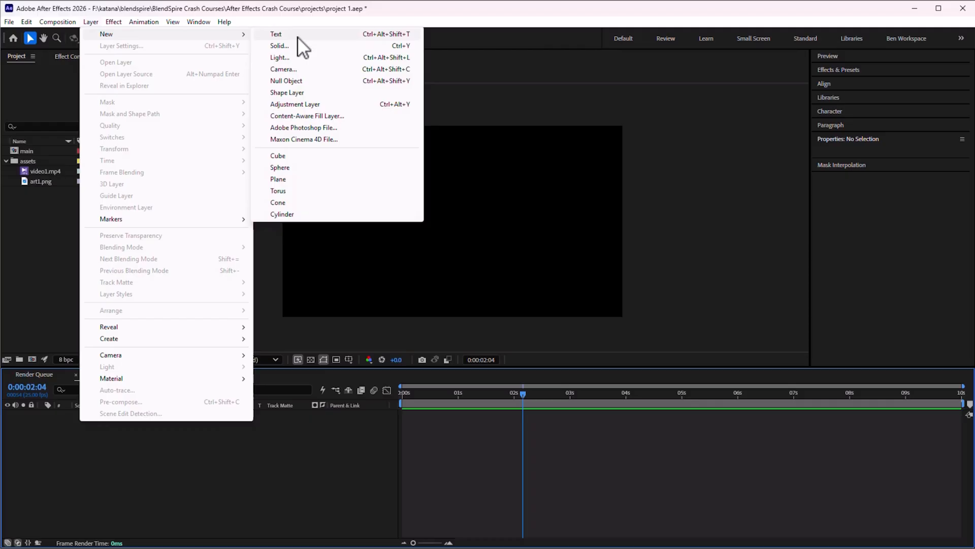
{"action": "left_click", "coordinate": [297, 36]}
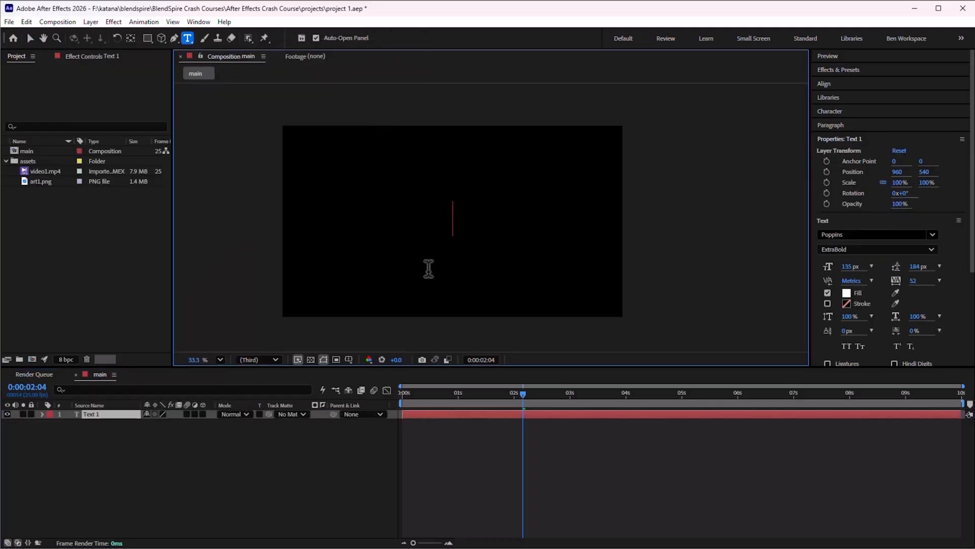
{"action": "type", "text": "BlendSpire"}
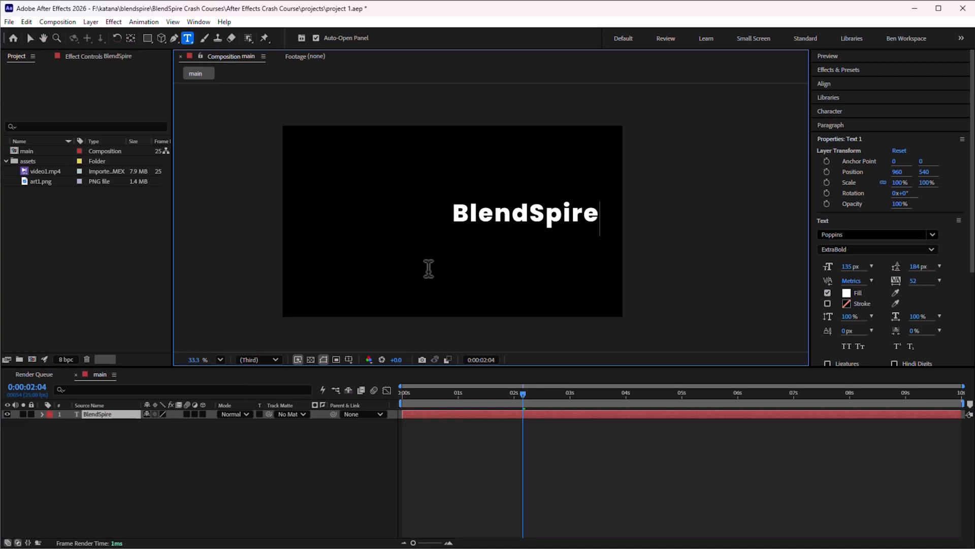
Move the BlendSpire text layer to position 549, 540
{"action": "left_click", "coordinate": [30, 38]}
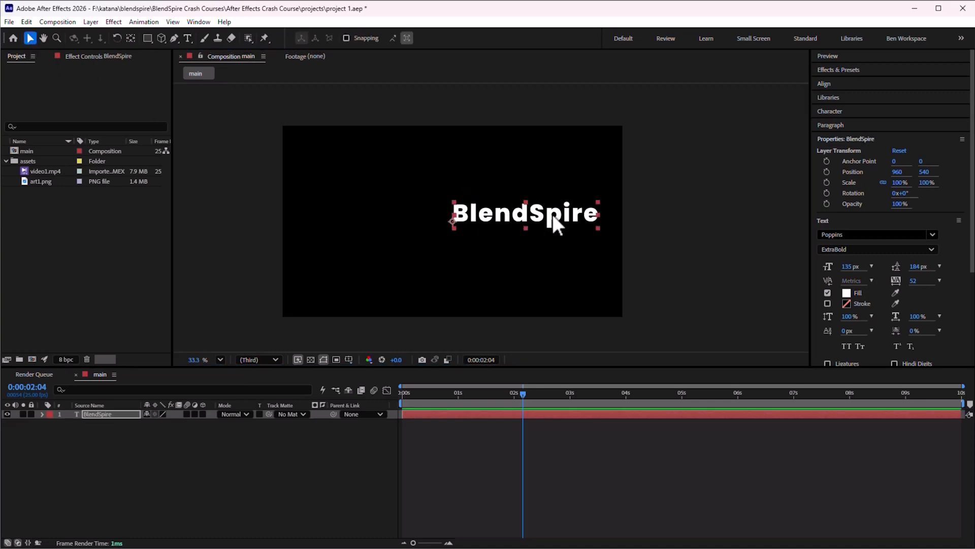
{"action": "left_click_drag", "start_coordinate": [553, 216], "coordinate": [469, 215]}
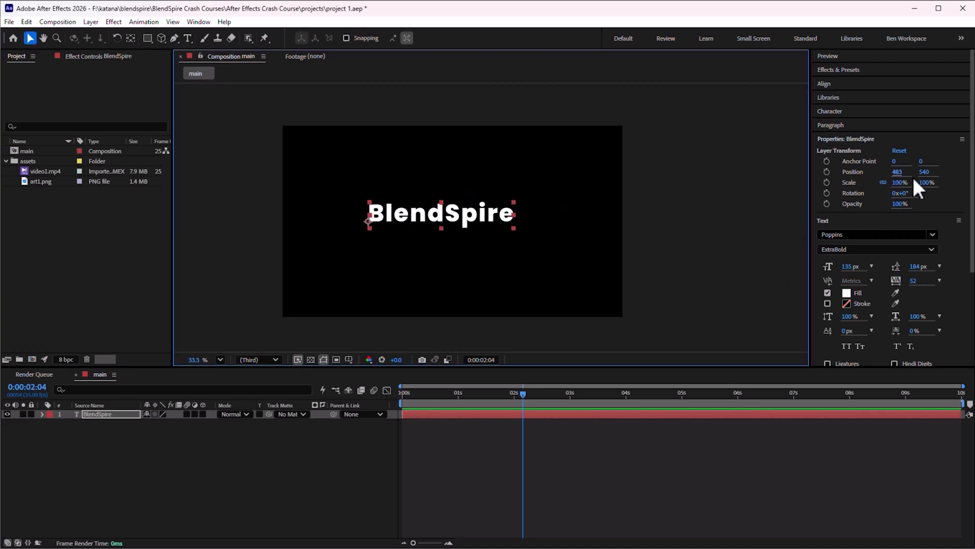
{"action": "left_click_drag", "start_coordinate": [899, 172], "coordinate": [932, 172]}
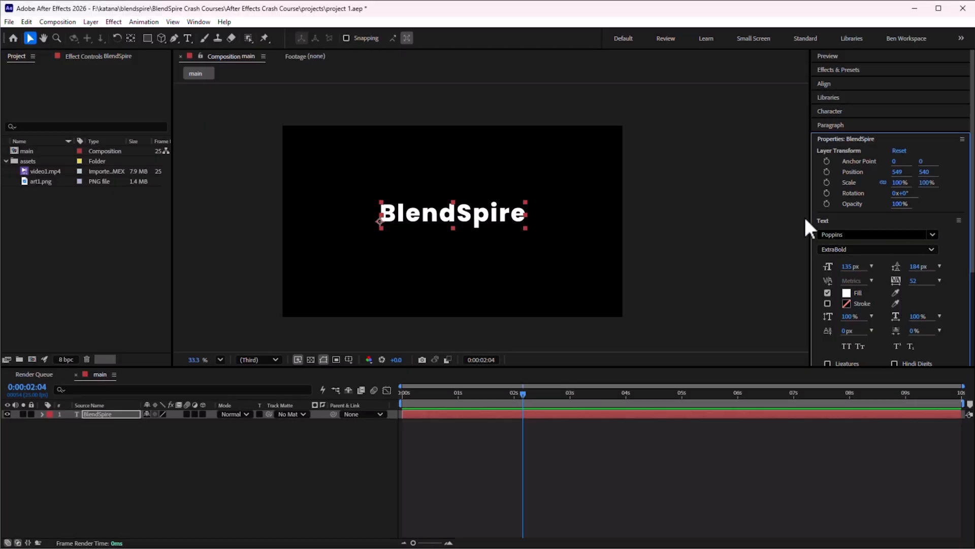
Change the text's font to Roboto Bold
{"action": "left_click", "coordinate": [931, 234]}
{"action": "scroll", "coordinate": [907, 328], "scroll_direction": "up", "scroll_amount": 5}
{"action": "type", "text": "Roboto"}
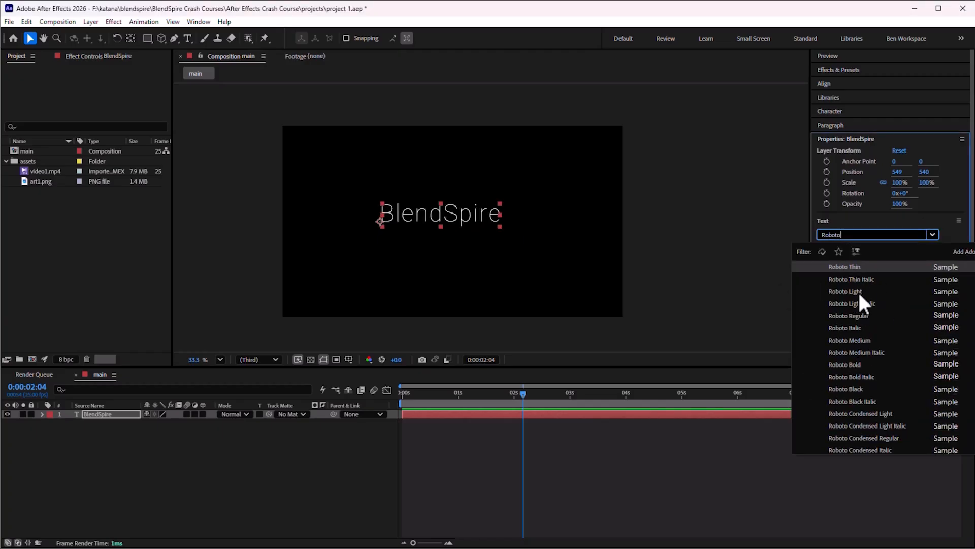
{"action": "left_click", "coordinate": [868, 376]}
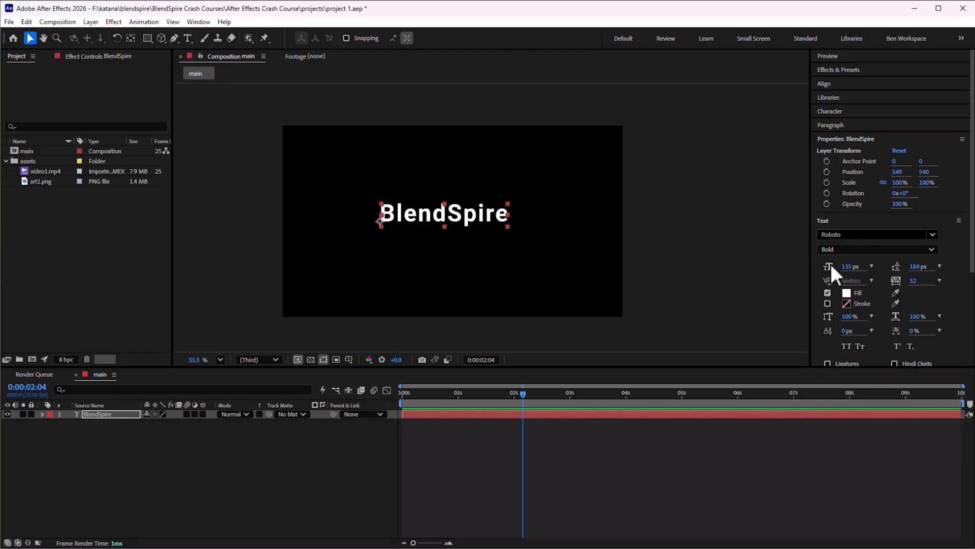
Set the font style to Black
{"action": "left_click", "coordinate": [885, 249]}
{"action": "left_click", "coordinate": [909, 330]}
{"action": "left_click", "coordinate": [873, 249]}
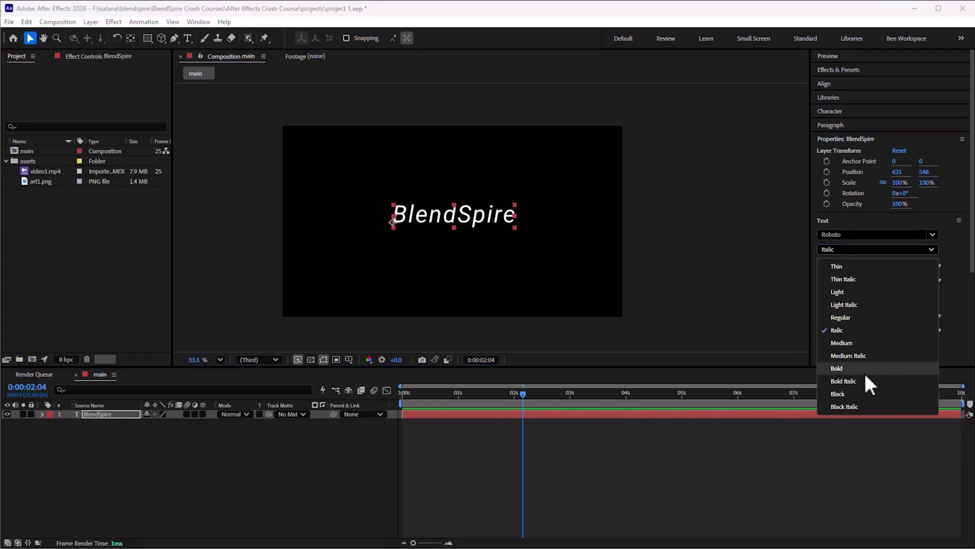
{"action": "left_click", "coordinate": [866, 394]}
Reposition the text layer to about 645, 531
{"action": "left_click", "coordinate": [700, 283]}
{"action": "left_click_drag", "start_coordinate": [488, 216], "coordinate": [492, 214]}
{"action": "left_click", "coordinate": [499, 239]}
{"action": "left_click", "coordinate": [499, 214]}
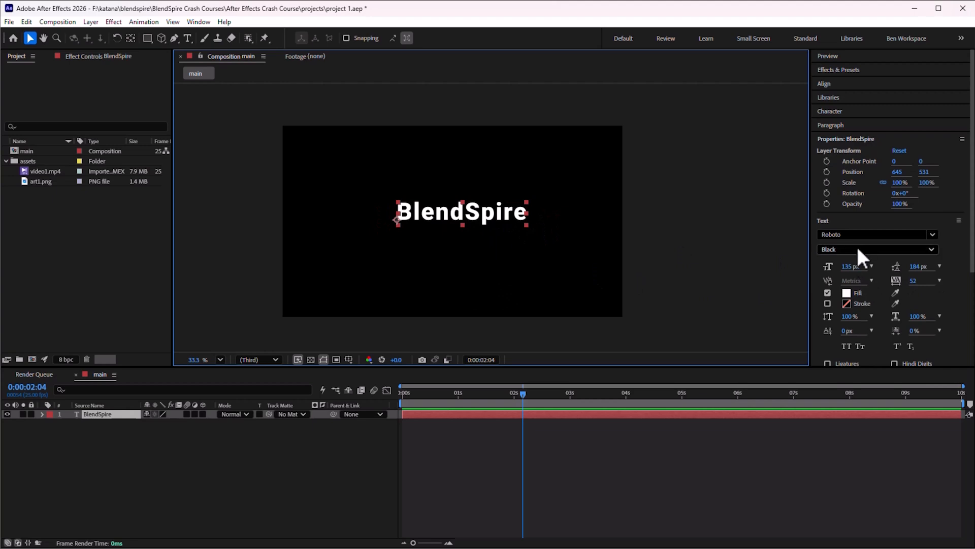
Set the font size to 140 px and the leading to 156 px, testing with a temporary second line sadsada
{"action": "mouse_move", "coordinate": [853, 266]}
{"action": "left_mouse_down"}
{"action": "mouse_move", "coordinate": [866, 267]}
{"action": "mouse_move", "coordinate": [813, 268]}
{"action": "mouse_move", "coordinate": [852, 264]}
{"action": "left_mouse_up"}
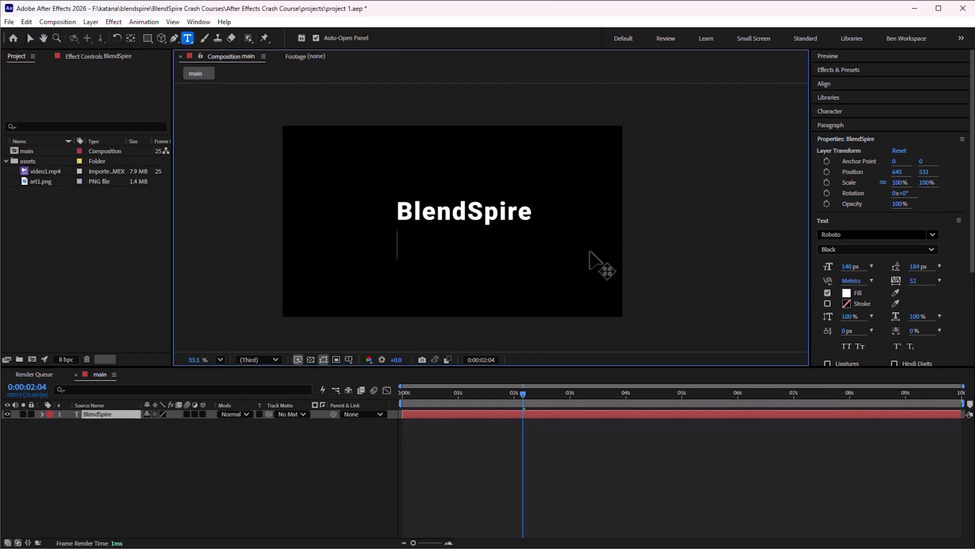
{"action": "type", "text": "sadsada"}
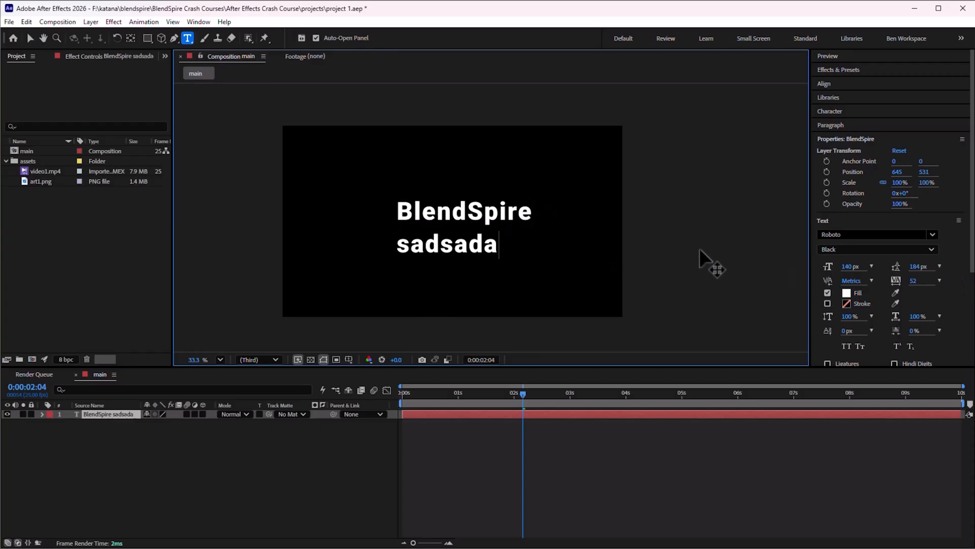
{"action": "key", "text": "ctrl+a"}
{"action": "mouse_move", "coordinate": [918, 266]}
{"action": "left_mouse_down"}
{"action": "mouse_move", "coordinate": [971, 274]}
{"action": "mouse_move", "coordinate": [869, 270]}
{"action": "mouse_move", "coordinate": [912, 270]}
{"action": "left_mouse_up"}
{"action": "double_click", "coordinate": [475, 247]}
{"action": "key", "text": "BackSpace"}
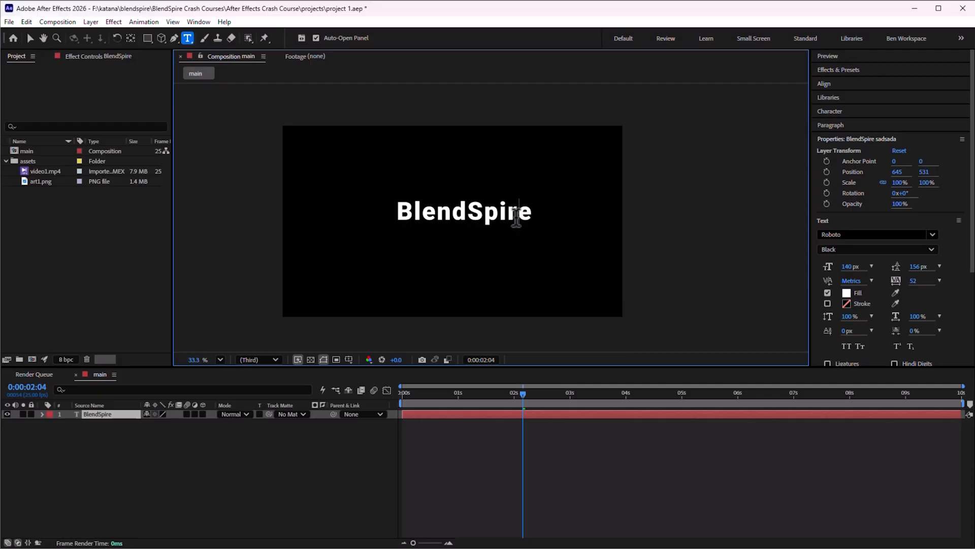
Set the text's tracking to 74, vertical scale to 123% and horizontal scale to 115%
{"action": "double_click", "coordinate": [515, 212]}
{"action": "left_click_drag", "start_coordinate": [914, 281], "coordinate": [941, 293]}
{"action": "left_click_drag", "start_coordinate": [856, 316], "coordinate": [927, 317]}
Try All Caps and Small Caps on the text and switch them off again
{"action": "scroll", "coordinate": [869, 334], "scroll_direction": "down", "scroll_amount": 2}
{"action": "left_click", "coordinate": [846, 283]}
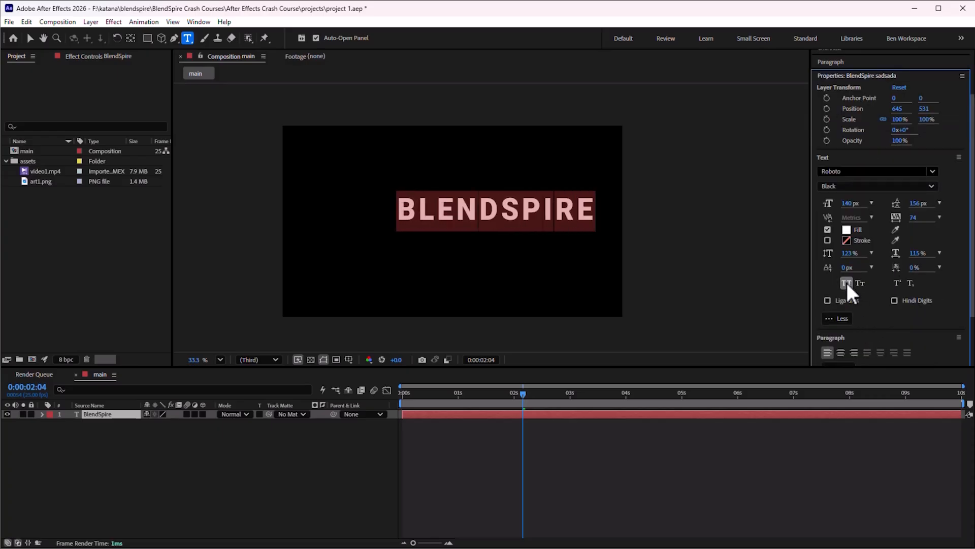
{"action": "left_click", "coordinate": [846, 282]}
{"action": "left_click", "coordinate": [860, 282]}
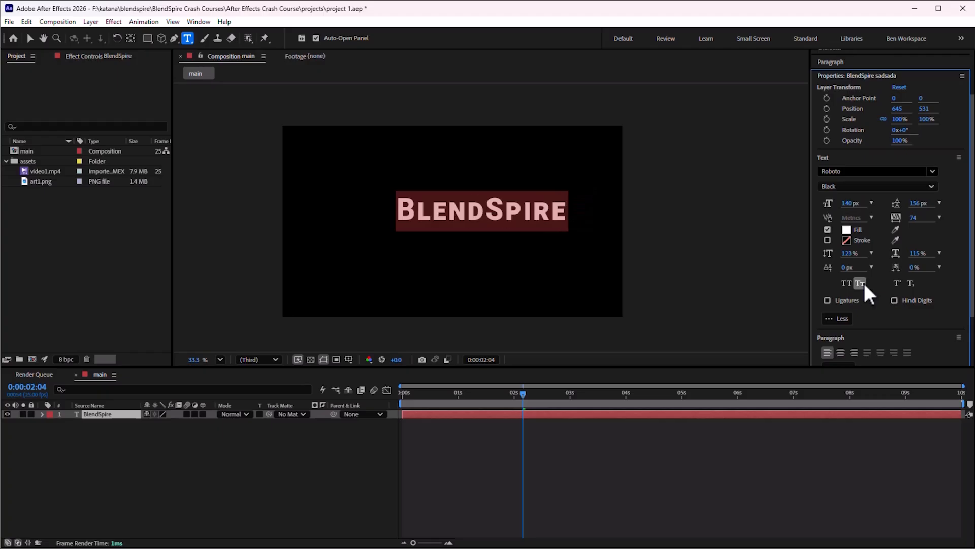
{"action": "left_click", "coordinate": [862, 284]}
Append 2 to the text and try it as superscript and subscript
{"action": "left_click", "coordinate": [551, 211]}
{"action": "type", "text": "2"}
{"action": "key", "text": "shift+Left"}
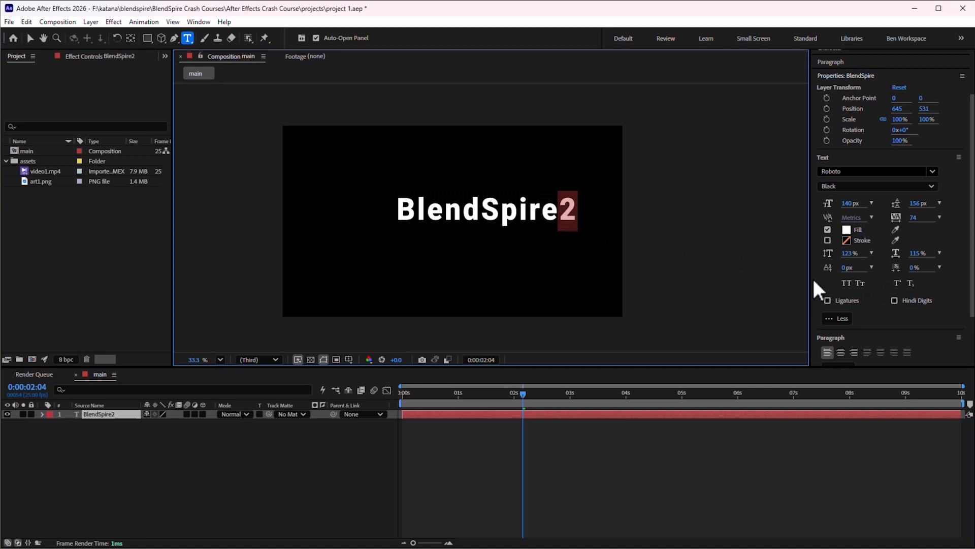
{"action": "left_click", "coordinate": [898, 283]}
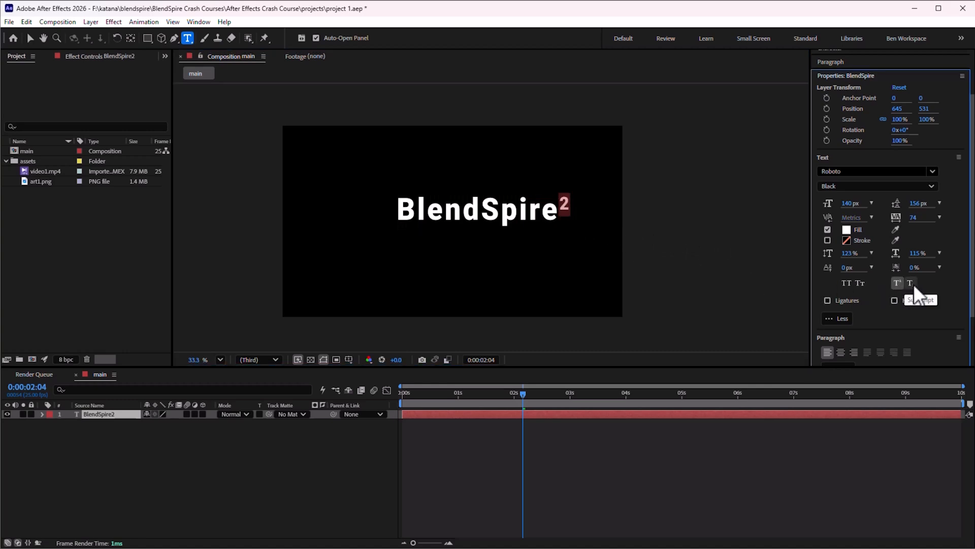
{"action": "left_click", "coordinate": [912, 283]}
{"action": "left_click", "coordinate": [911, 283]}
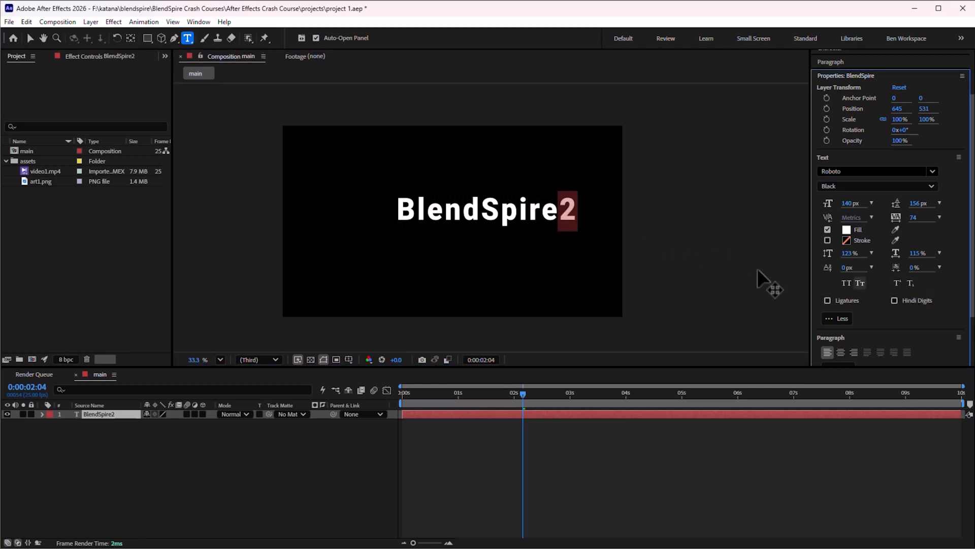
Retype the text as asdsadas and then back to BlendSpire
{"action": "double_click", "coordinate": [502, 208]}
{"action": "type", "text": "asdsadas"}
{"action": "double_click", "coordinate": [503, 208]}
{"action": "type", "text": "BlendSpire"}
Change the text's fill colour to a pinkish red
{"action": "double_click", "coordinate": [502, 206]}
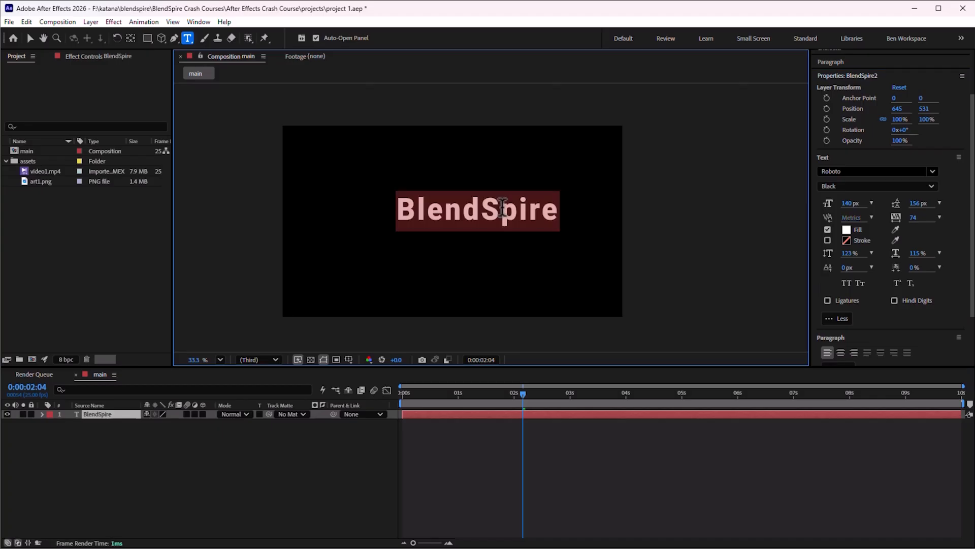
{"action": "left_click", "coordinate": [847, 230]}
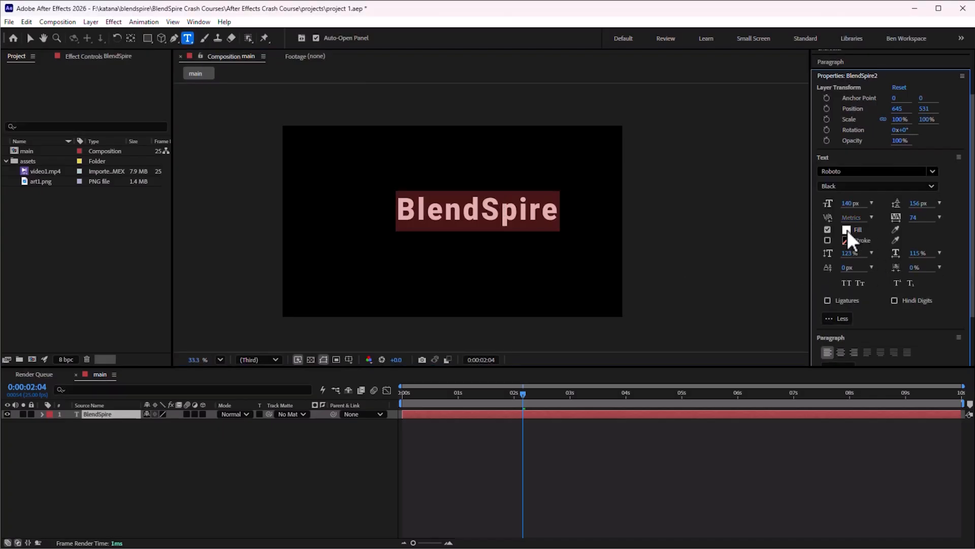
{"action": "left_click", "coordinate": [846, 231]}
{"action": "left_click_drag", "start_coordinate": [703, 159], "coordinate": [747, 131]}
{"action": "left_click", "coordinate": [768, 191]}
{"action": "left_click", "coordinate": [769, 134]}
{"action": "left_click", "coordinate": [847, 135]}
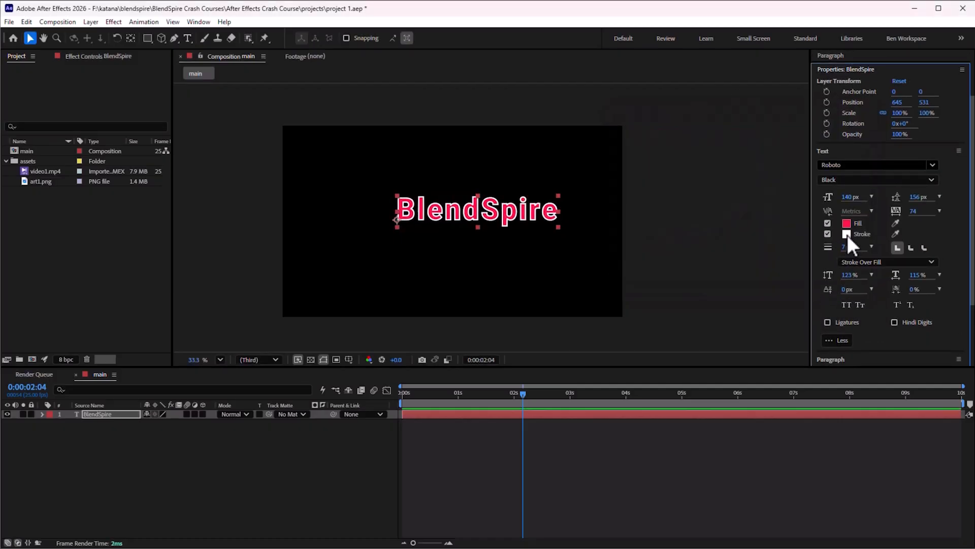
Enable a yellow stroke on the text
{"action": "left_click", "coordinate": [847, 234]}
{"action": "mouse_move", "coordinate": [609, 130]}
{"action": "left_mouse_down"}
{"action": "mouse_move", "coordinate": [666, 235]}
{"action": "mouse_move", "coordinate": [709, 156]}
{"action": "left_mouse_up"}
{"action": "left_click", "coordinate": [768, 215]}
{"action": "left_click_drag", "start_coordinate": [705, 189], "coordinate": [722, 138]}
{"action": "left_click", "coordinate": [767, 248]}
{"action": "left_click", "coordinate": [846, 134]}
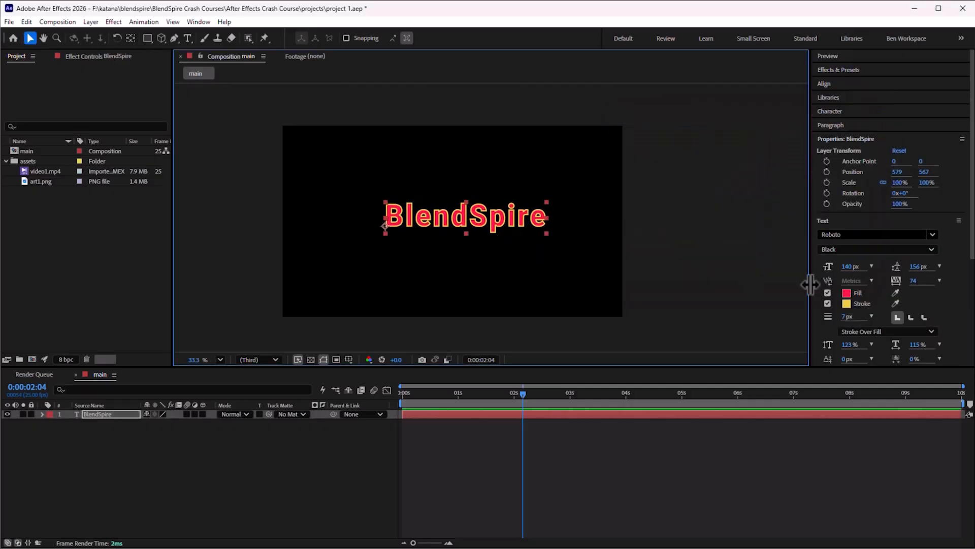
Add art1.png and video1.mp4 to the main composition beneath the text layer
{"action": "left_click_drag", "start_coordinate": [544, 197], "coordinate": [545, 196]}
{"action": "left_click_drag", "start_coordinate": [53, 185], "coordinate": [103, 457]}
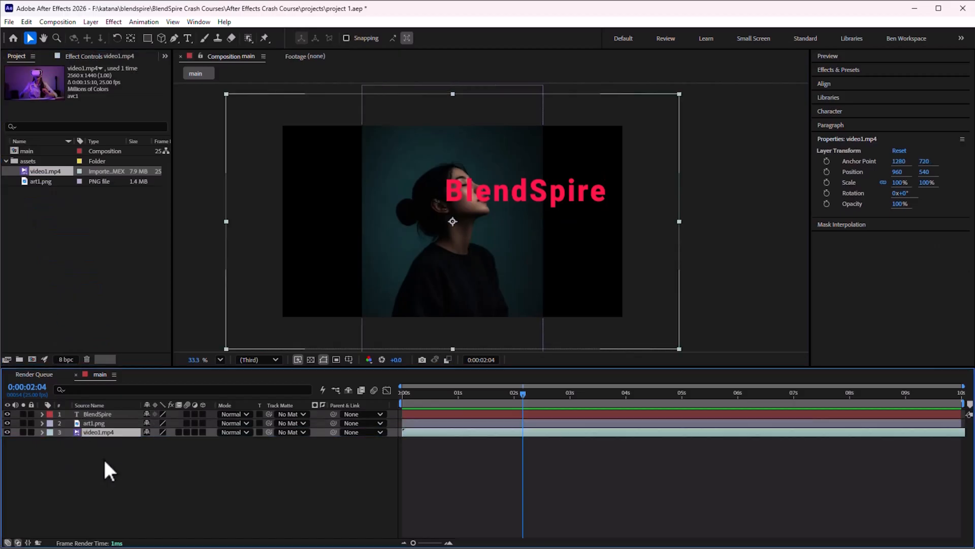
Move the video1.mp4 layer down slightly and reduce its scale
{"action": "left_click_drag", "start_coordinate": [473, 282], "coordinate": [493, 316]}
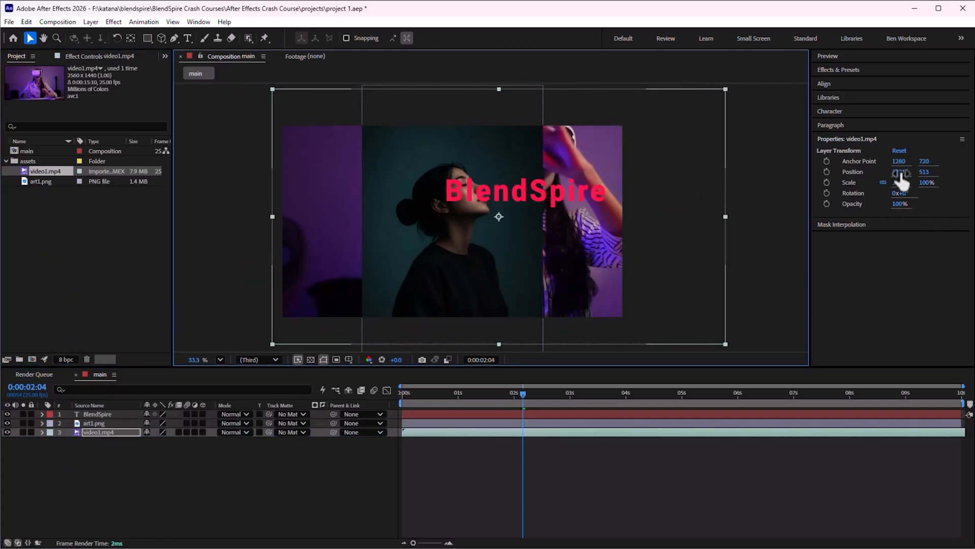
{"action": "left_click_drag", "start_coordinate": [899, 183], "coordinate": [865, 183]}
Scale down the art1.png layer and move it to the left side of the frame
{"action": "left_click", "coordinate": [403, 278]}
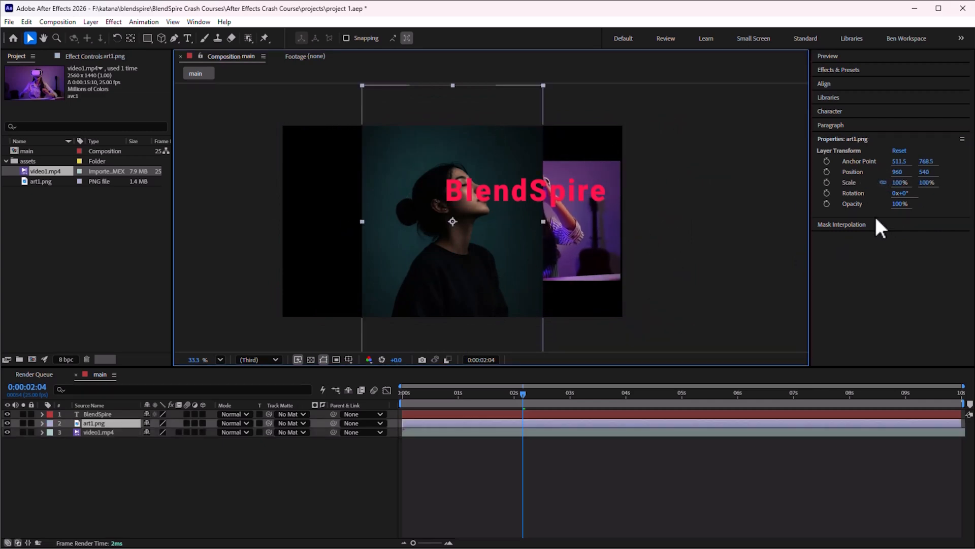
{"action": "left_click", "coordinate": [899, 174]}
{"action": "left_click_drag", "start_coordinate": [902, 184], "coordinate": [843, 188]}
{"action": "left_click_drag", "start_coordinate": [464, 290], "coordinate": [355, 273]}
Move the video to the lower right at about 1257, 654 and the BlendSpire text up above it
{"action": "left_click_drag", "start_coordinate": [444, 270], "coordinate": [435, 291]}
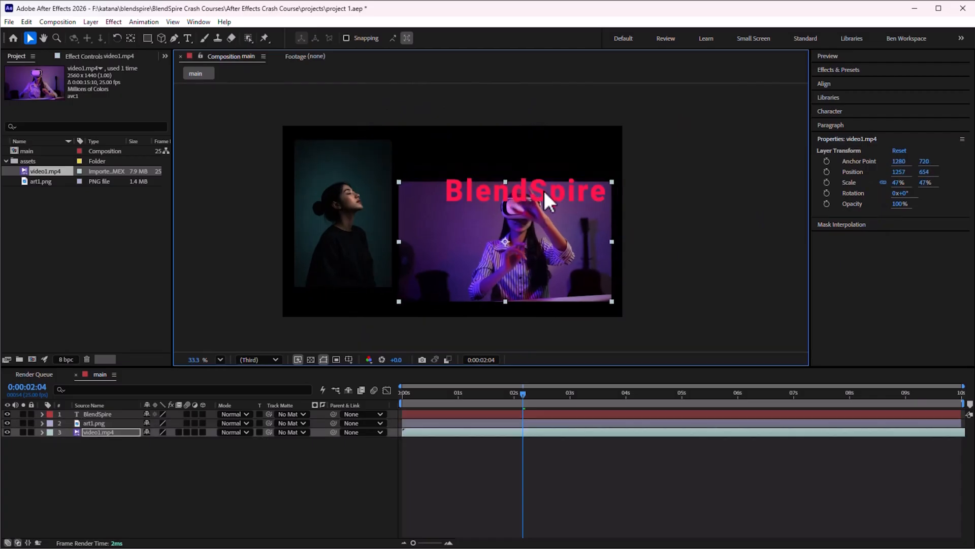
{"action": "left_click", "coordinate": [116, 413]}
{"action": "left_click_drag", "start_coordinate": [527, 188], "coordinate": [485, 160]}
{"action": "left_click", "coordinate": [681, 174]}
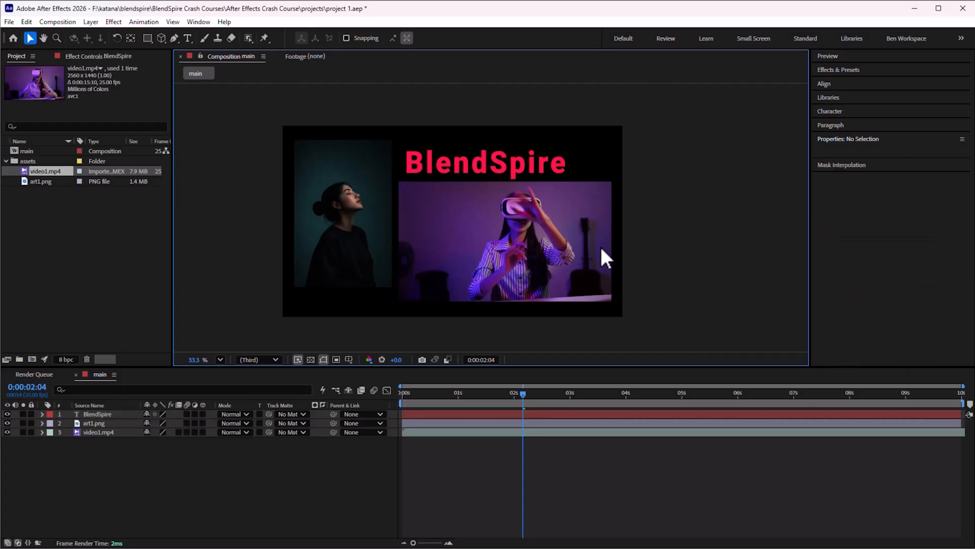
Scrub the playhead back near the start of the composition
{"action": "left_click_drag", "start_coordinate": [476, 398], "coordinate": [417, 395]}
{"action": "left_click", "coordinate": [178, 120]}
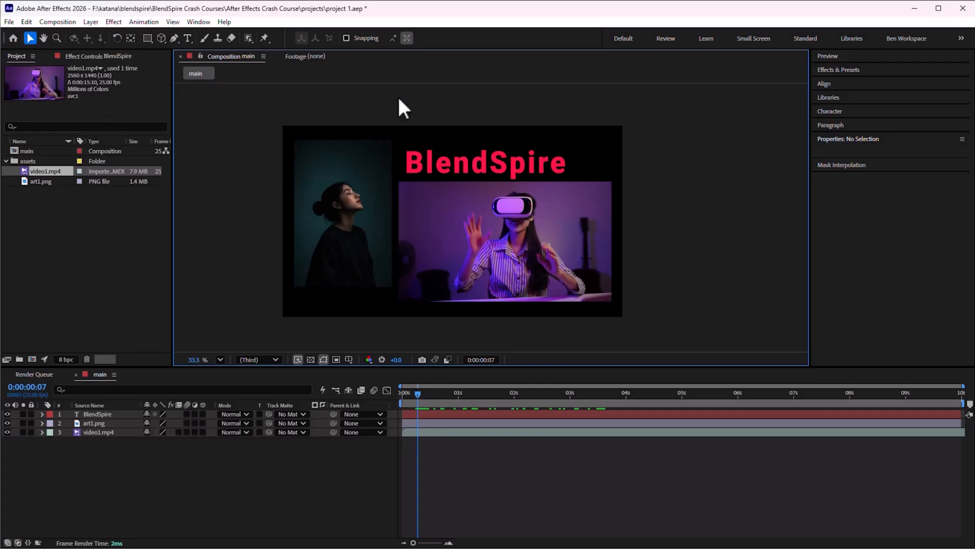
Save the project as BlendSpire Project
{"action": "left_click", "coordinate": [10, 23]}
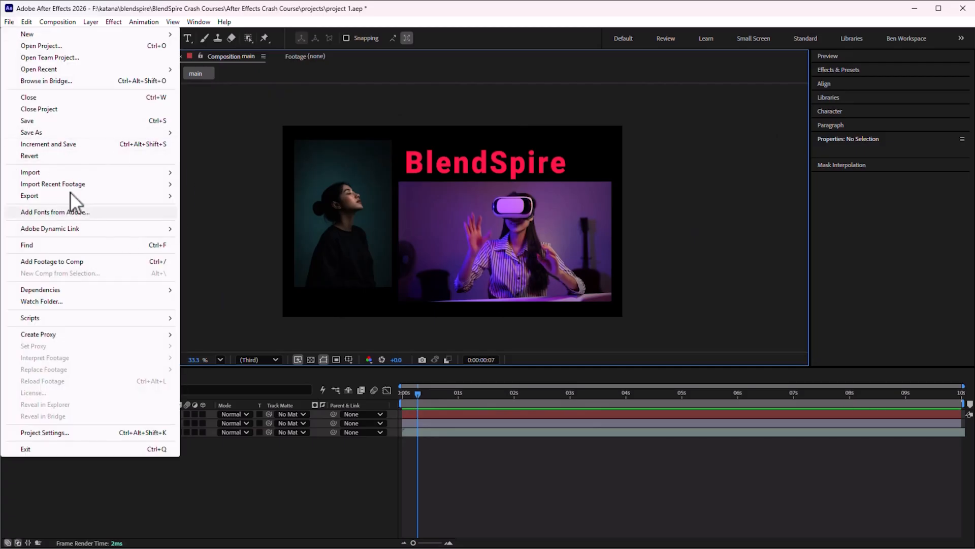
{"action": "mouse_move", "coordinate": [78, 132]}
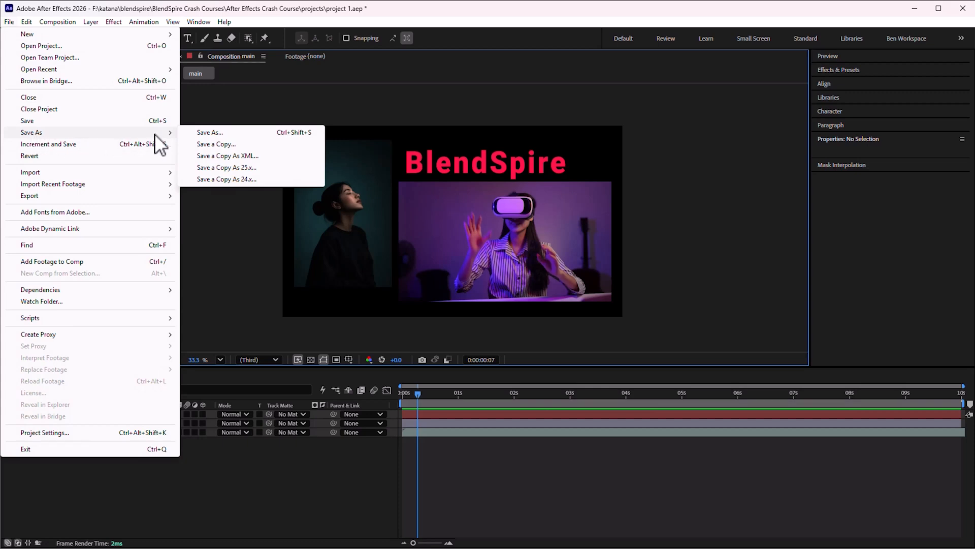
{"action": "left_click", "coordinate": [228, 133]}
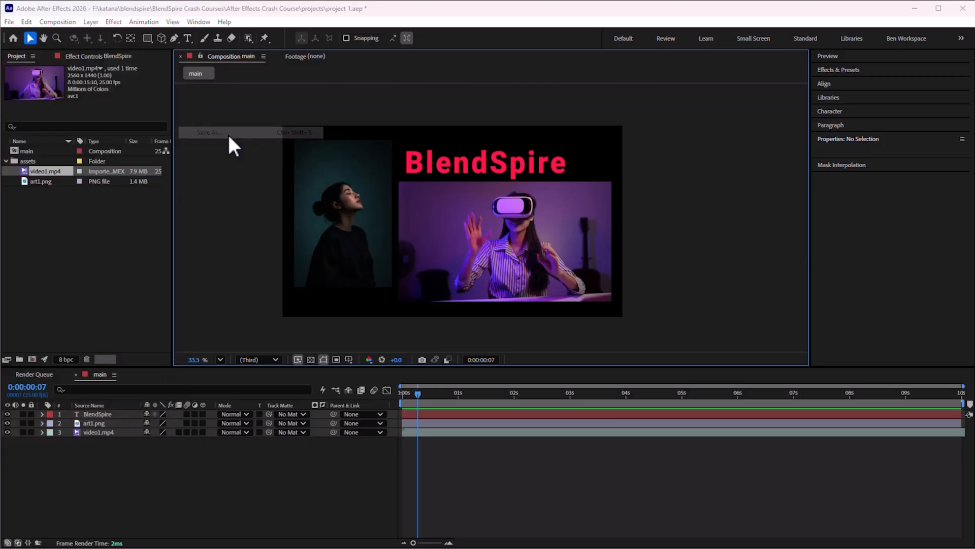
{"action": "left_click_drag", "start_coordinate": [175, 243], "coordinate": [70, 250]}
{"action": "type", "text": "BlendSpire Project"}
{"action": "key", "text": "Return"}
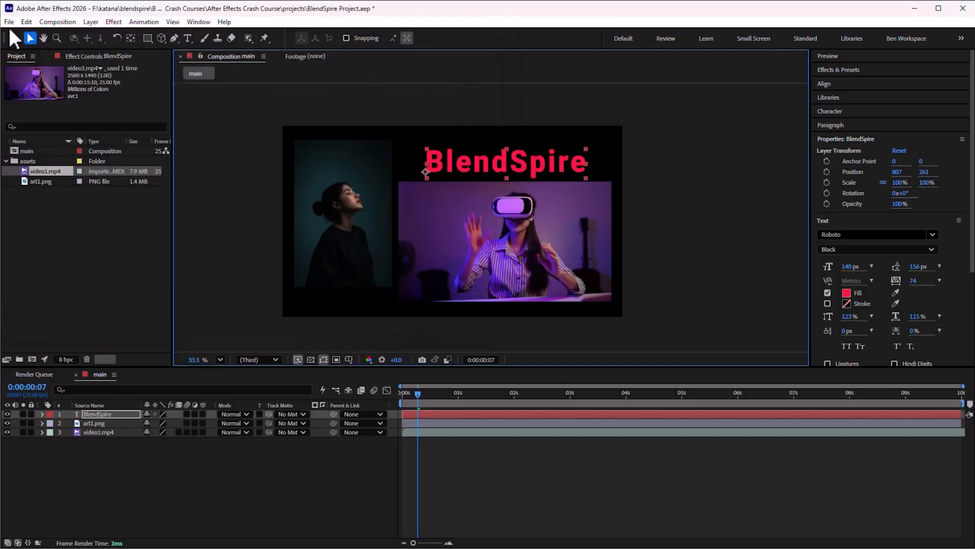
Save the project
{"action": "left_click", "coordinate": [9, 22]}
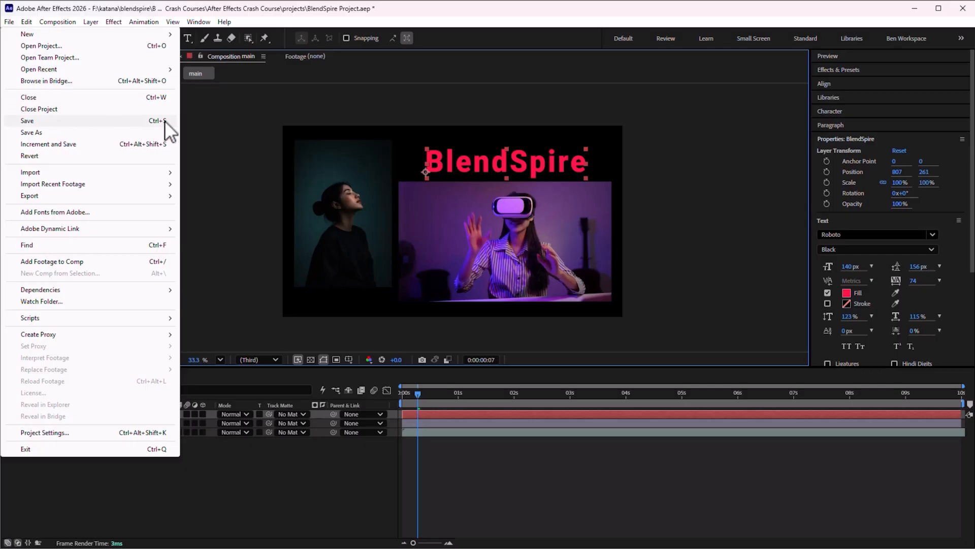
{"action": "left_click", "coordinate": [165, 120]}
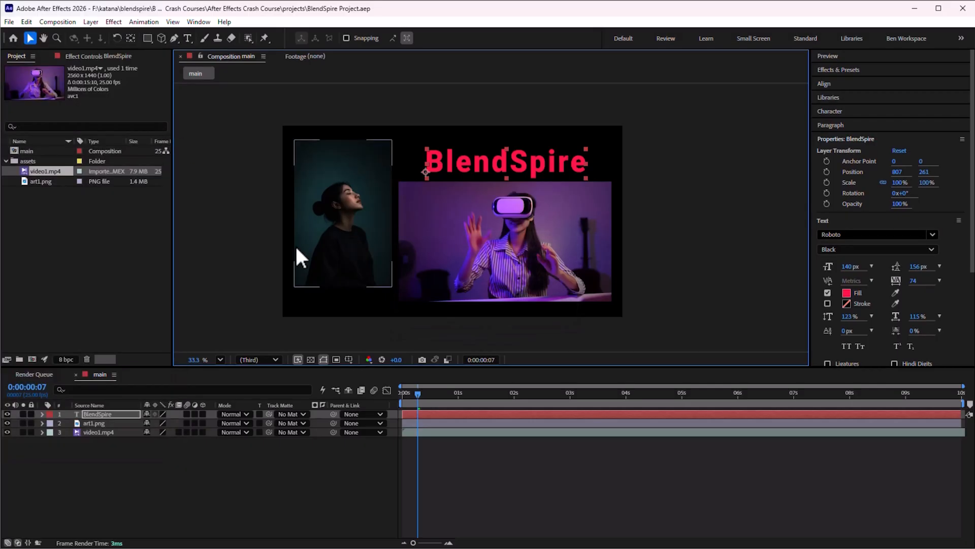
{"action": "left_click", "coordinate": [238, 204]}
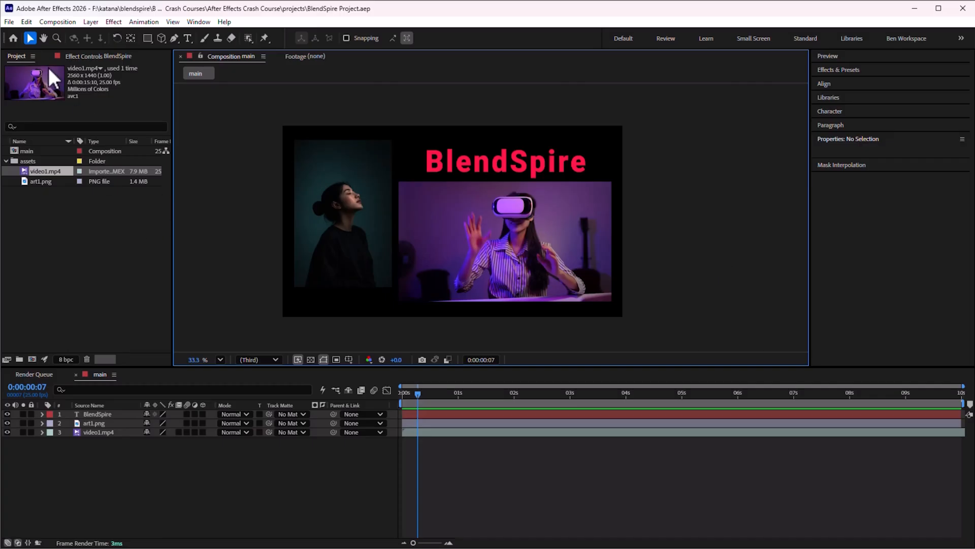
Open the Project preferences
{"action": "left_click", "coordinate": [26, 21]}
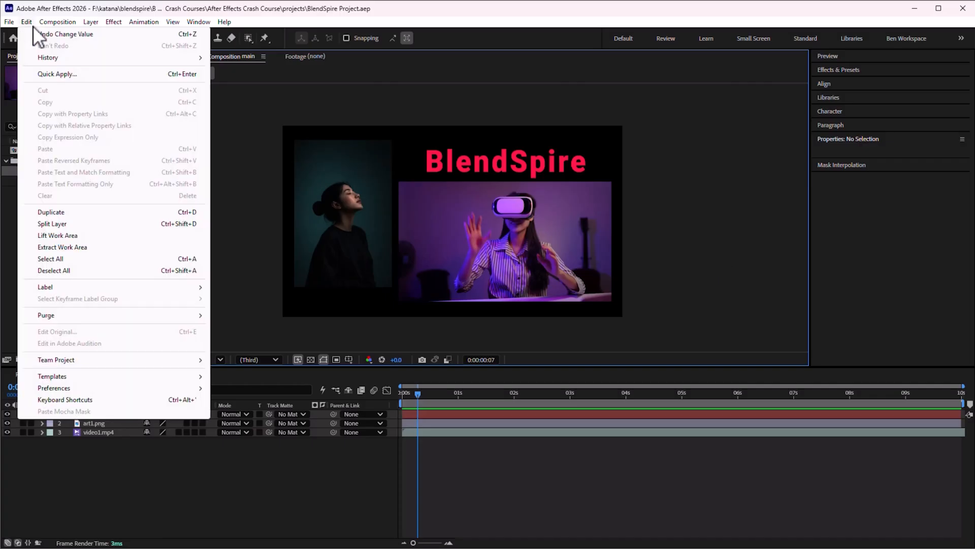
{"action": "mouse_move", "coordinate": [168, 391]}
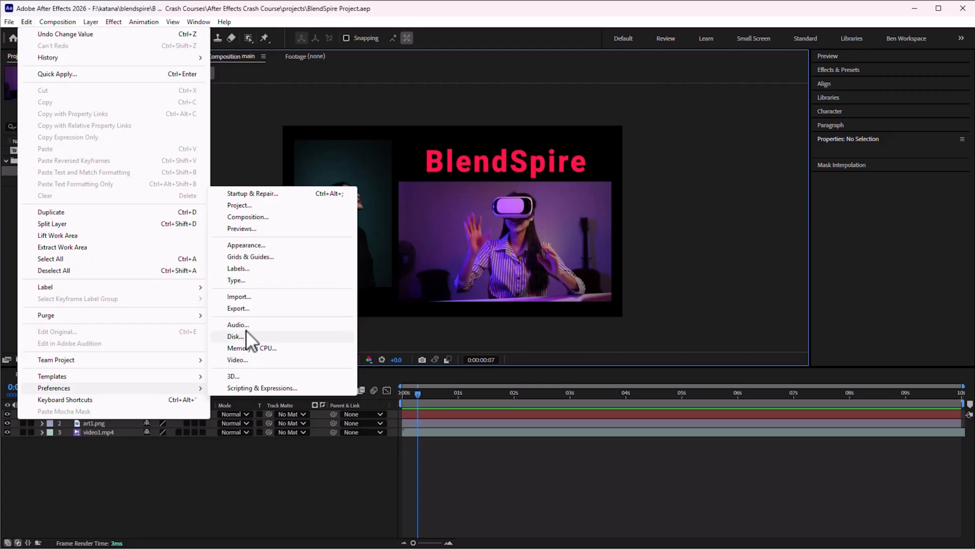
{"action": "left_click", "coordinate": [248, 204]}
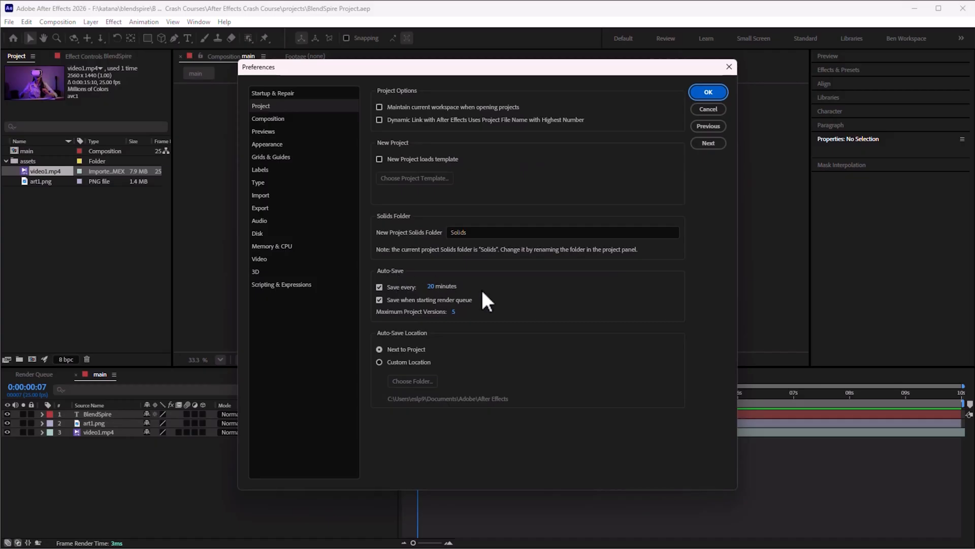
Set the project auto-save interval to 20 minutes and confirm the preferences
{"action": "left_click", "coordinate": [432, 288]}
{"action": "left_click", "coordinate": [531, 286]}
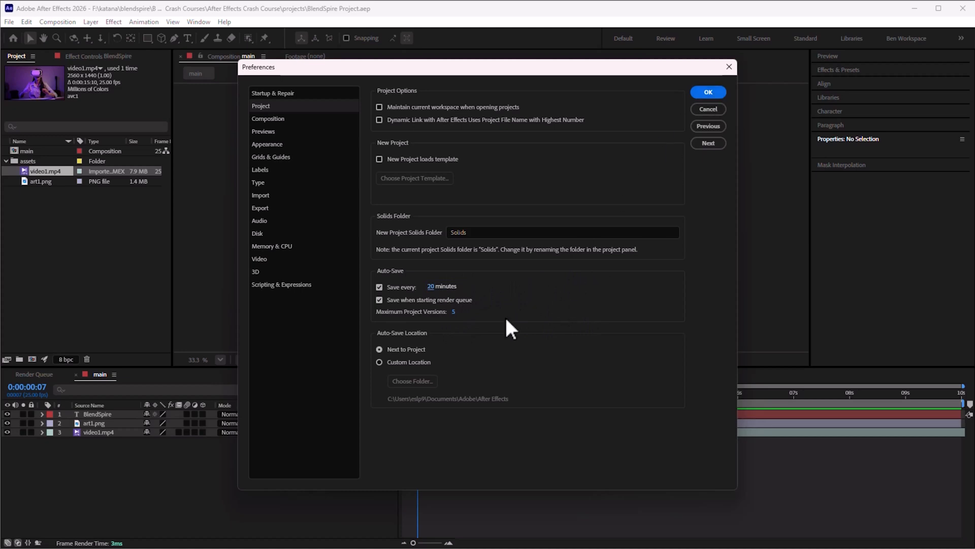
{"action": "left_click", "coordinate": [708, 93]}
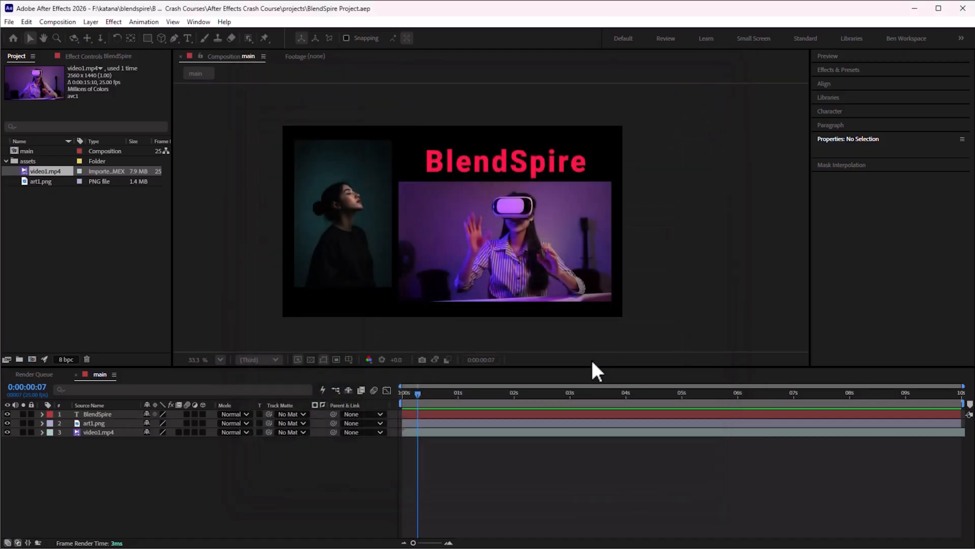
Delete the video and the image layers from the composition, leaving only the BlendSpire text
{"action": "mouse_move", "coordinate": [419, 393]}
{"action": "left_mouse_down"}
{"action": "mouse_move", "coordinate": [560, 391]}
{"action": "mouse_move", "coordinate": [393, 389]}
{"action": "mouse_move", "coordinate": [435, 384]}
{"action": "left_mouse_up"}
{"action": "key", "text": "Home"}
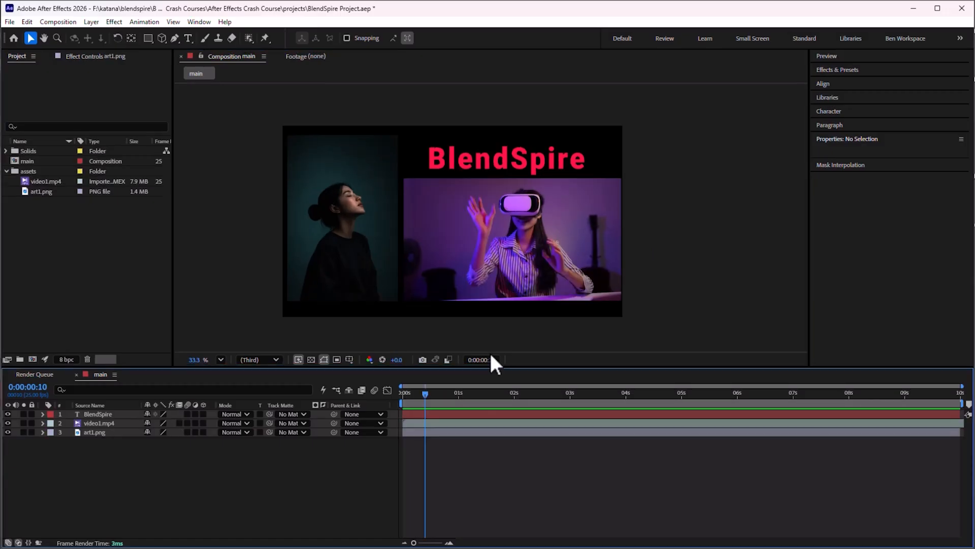
{"action": "left_click", "coordinate": [550, 235]}
{"action": "key", "text": "Delete"}
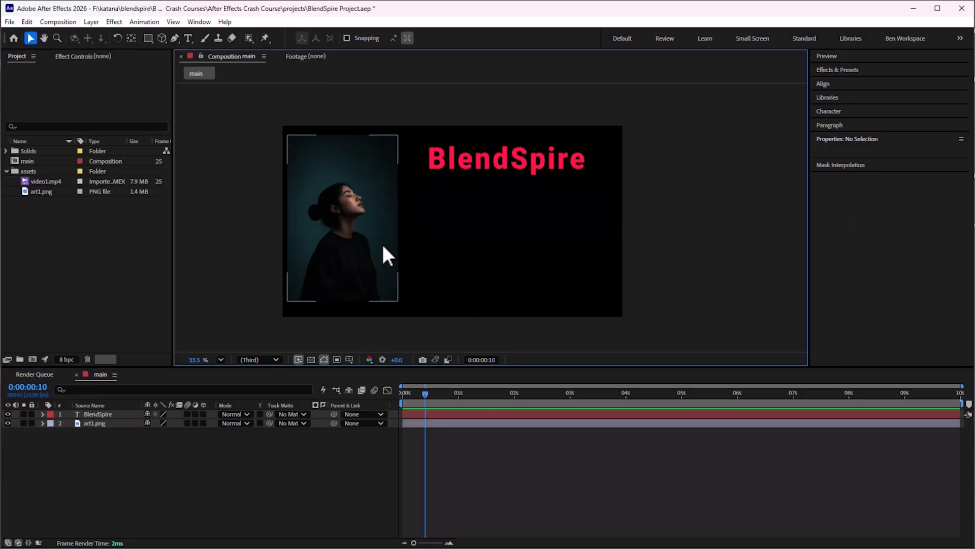
{"action": "left_click", "coordinate": [382, 247]}
{"action": "key", "text": "Delete"}
Move the BlendSpire text to the centre of the frame and apply Small Caps to it
{"action": "left_click_drag", "start_coordinate": [496, 169], "coordinate": [442, 228]}
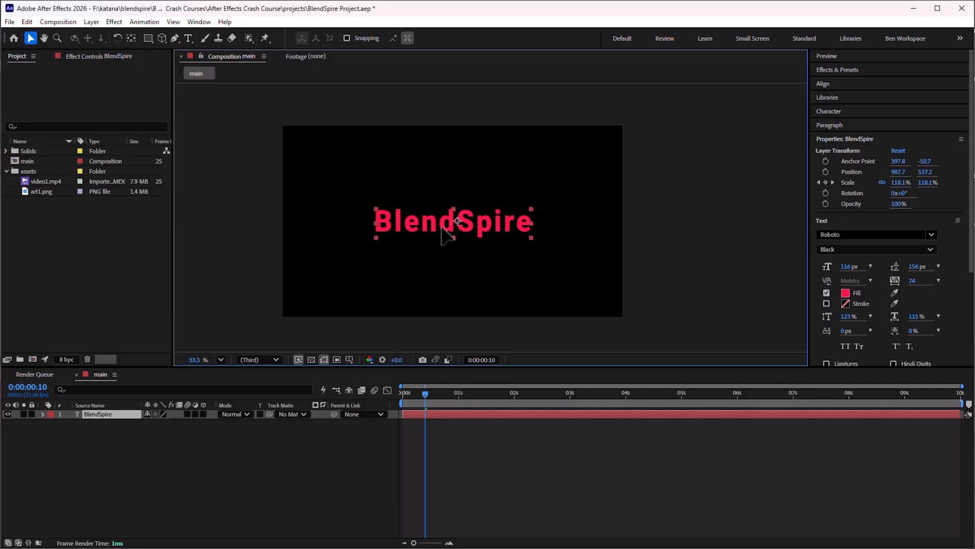
{"action": "scroll", "coordinate": [863, 318], "scroll_direction": "down", "scroll_amount": 3}
{"action": "left_click", "coordinate": [860, 288]}
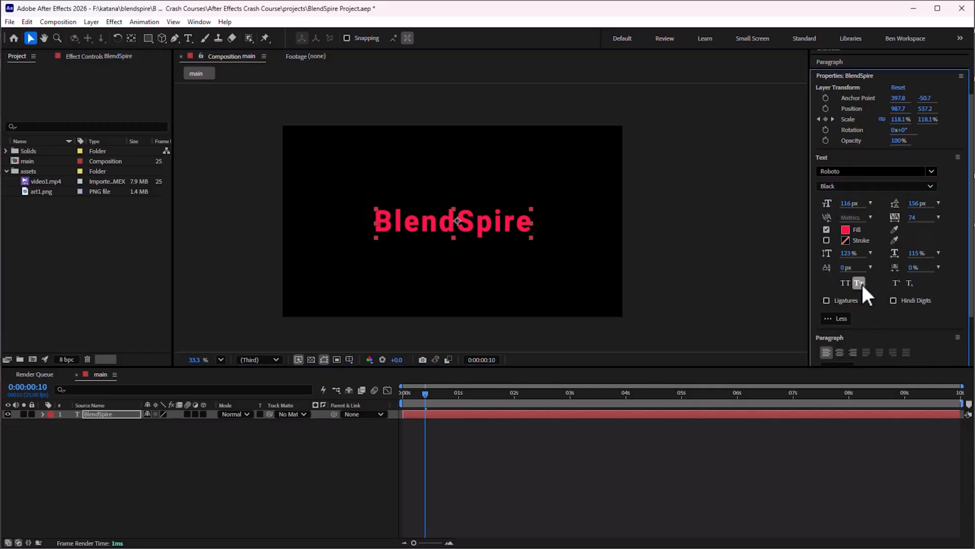
{"action": "left_click", "coordinate": [547, 251]}
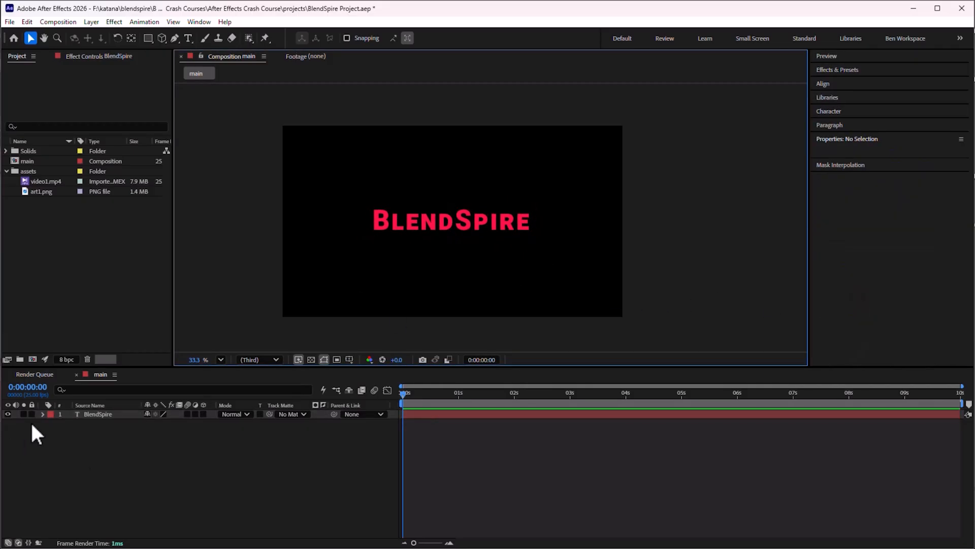
Expand the BlendSpire layer's Transform properties and scrub through the timeline
{"action": "left_click", "coordinate": [42, 414]}
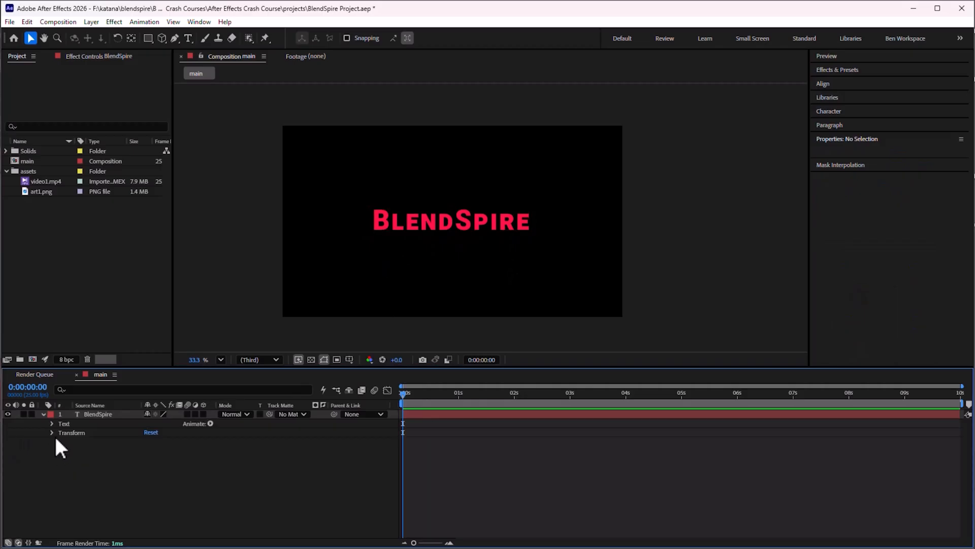
{"action": "left_click", "coordinate": [53, 432]}
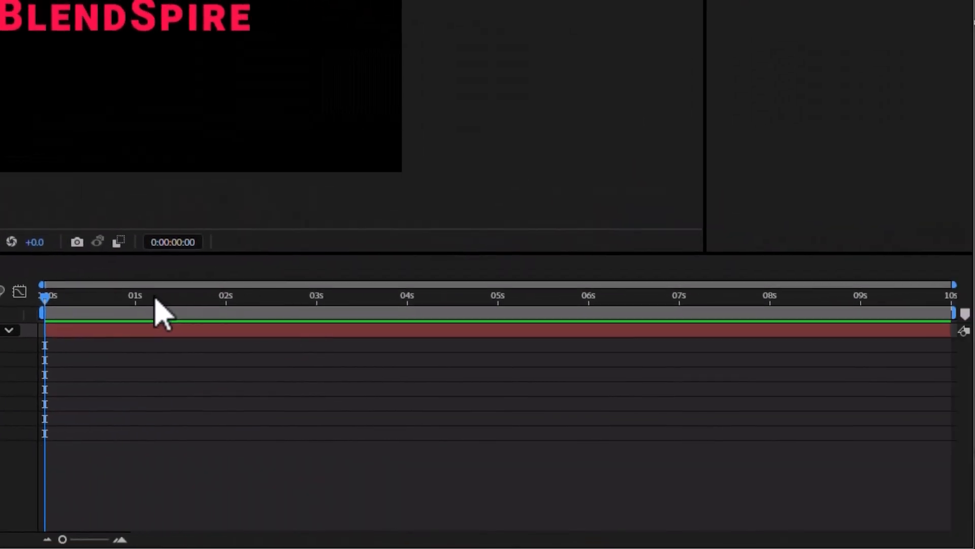
{"action": "left_click", "coordinate": [762, 269]}
{"action": "left_click_drag", "start_coordinate": [93, 305], "coordinate": [964, 321]}
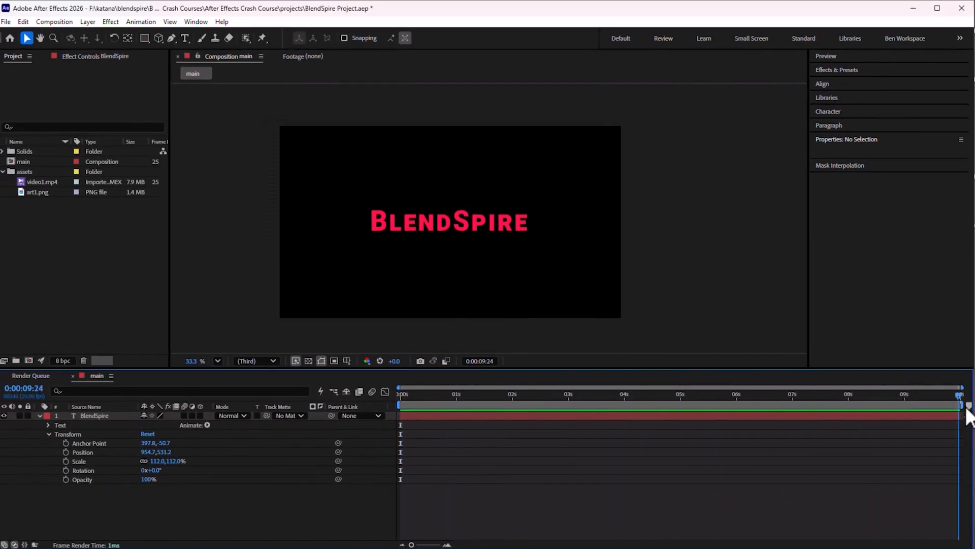
{"action": "left_click_drag", "start_coordinate": [967, 411], "coordinate": [551, 406]}
{"action": "left_click_drag", "start_coordinate": [418, 409], "coordinate": [962, 417]}
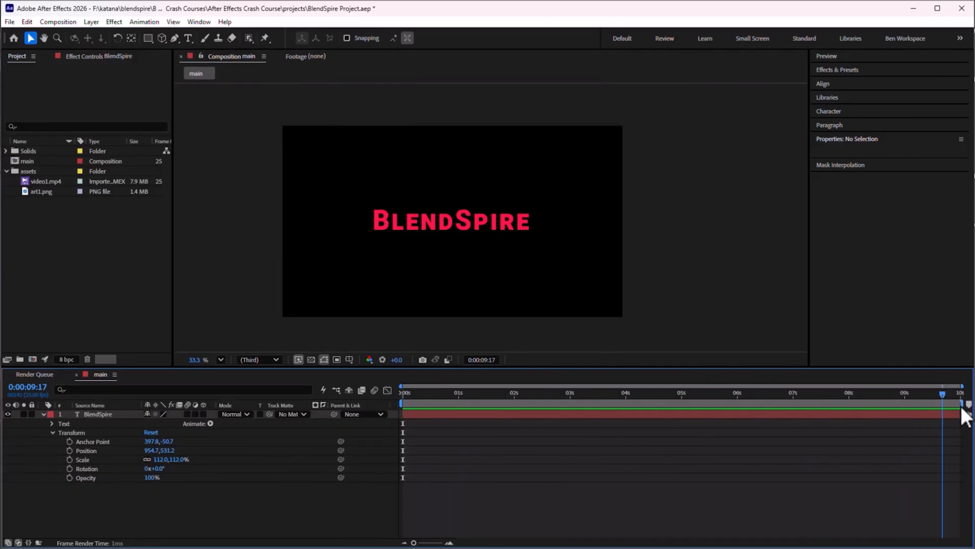
{"action": "left_click_drag", "start_coordinate": [965, 417], "coordinate": [383, 450]}
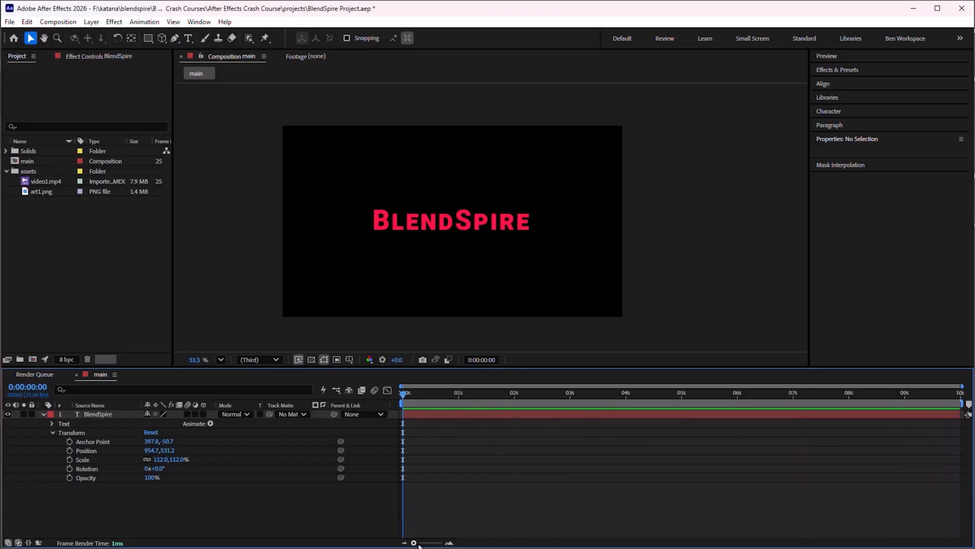
{"action": "left_click_drag", "start_coordinate": [419, 544], "coordinate": [451, 544]}
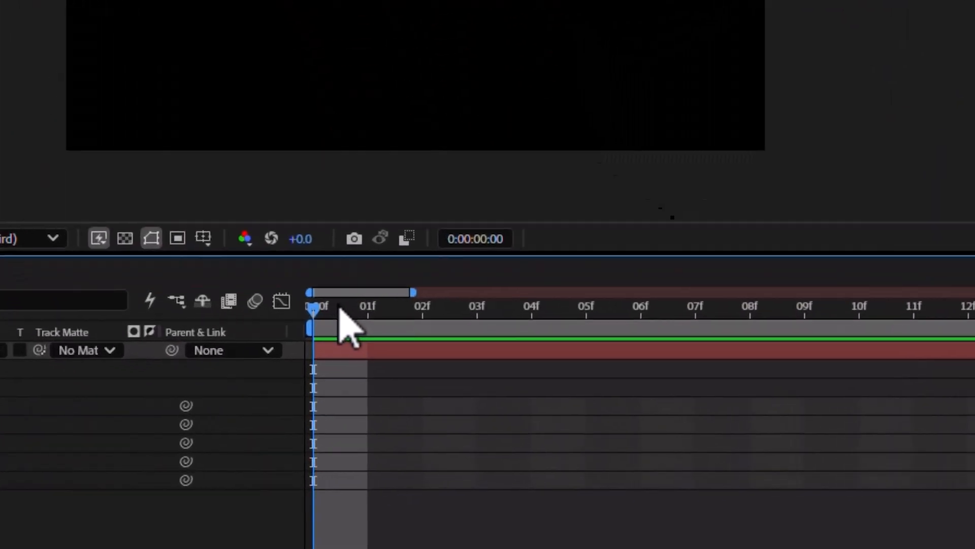
{"action": "left_click_drag", "start_coordinate": [417, 395], "coordinate": [455, 398]}
{"action": "left_click_drag", "start_coordinate": [419, 319], "coordinate": [751, 376]}
{"action": "left_click_drag", "start_coordinate": [440, 544], "coordinate": [405, 545]}
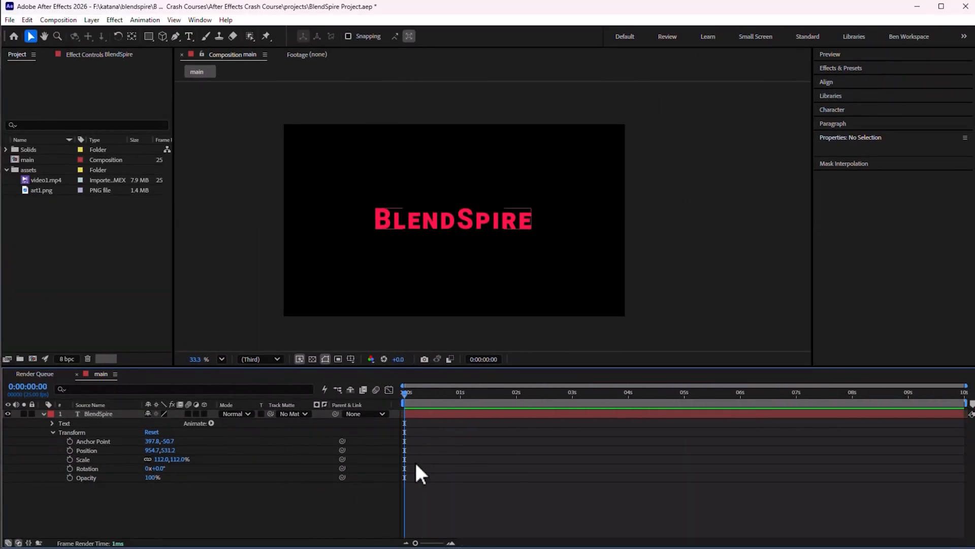
Add an opacity keyframe set to 0% at the start of the BlendSpire text layer
{"action": "left_click", "coordinate": [456, 221]}
{"action": "left_click", "coordinate": [495, 208]}
{"action": "left_click", "coordinate": [493, 209]}
{"action": "left_click", "coordinate": [422, 271]}
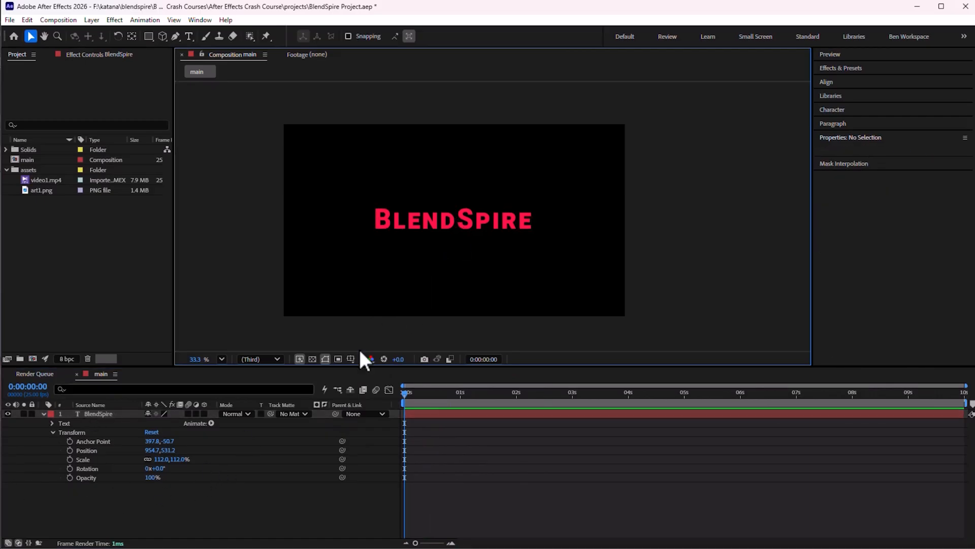
{"action": "left_click", "coordinate": [403, 226]}
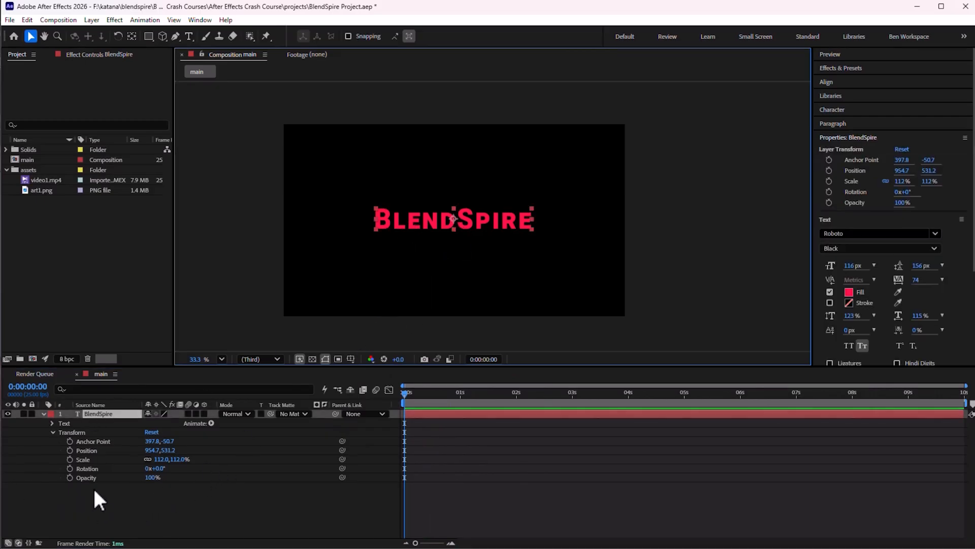
{"action": "left_click_drag", "start_coordinate": [151, 480], "coordinate": [331, 476]}
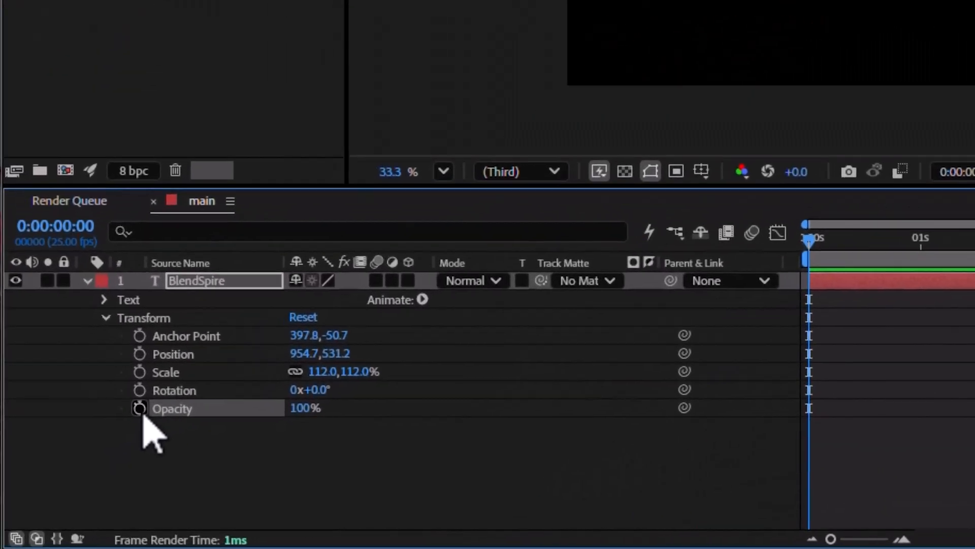
{"action": "left_click", "coordinate": [70, 478]}
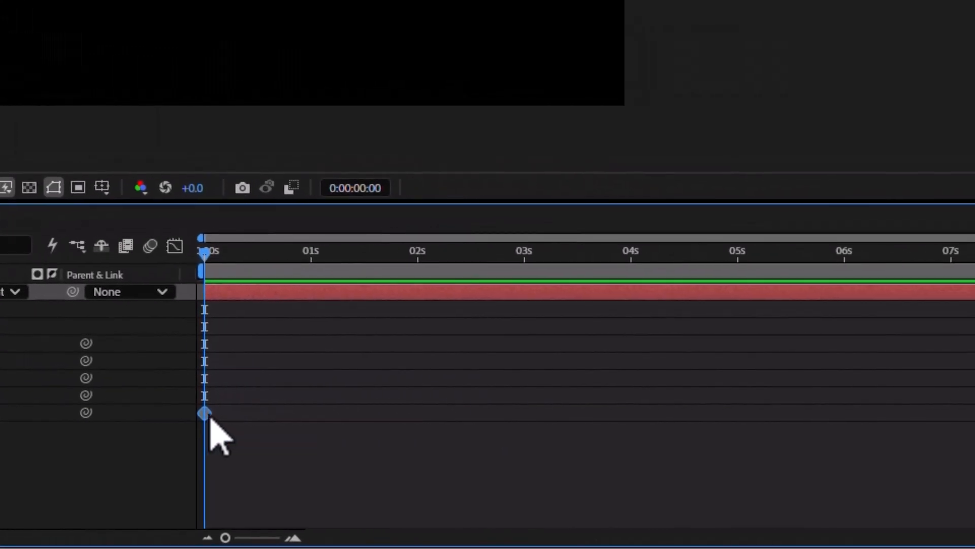
{"action": "mouse_move", "coordinate": [212, 420]}
{"action": "left_mouse_down"}
{"action": "mouse_move", "coordinate": [261, 418]}
{"action": "mouse_move", "coordinate": [214, 420]}
{"action": "left_mouse_up"}
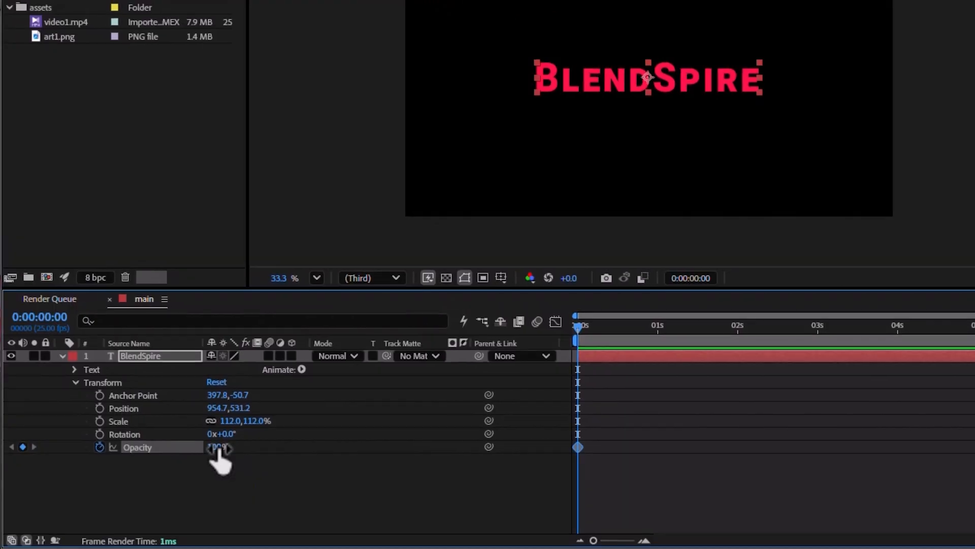
{"action": "left_click_drag", "start_coordinate": [217, 447], "coordinate": [135, 448]}
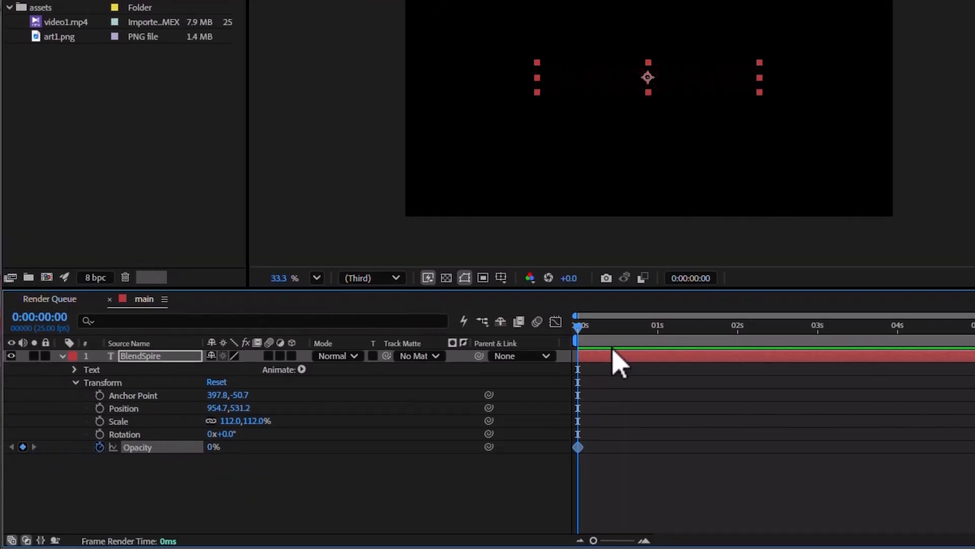
Set the text's opacity to 100% at the 1 second mark
{"action": "left_click_drag", "start_coordinate": [577, 334], "coordinate": [660, 335]}
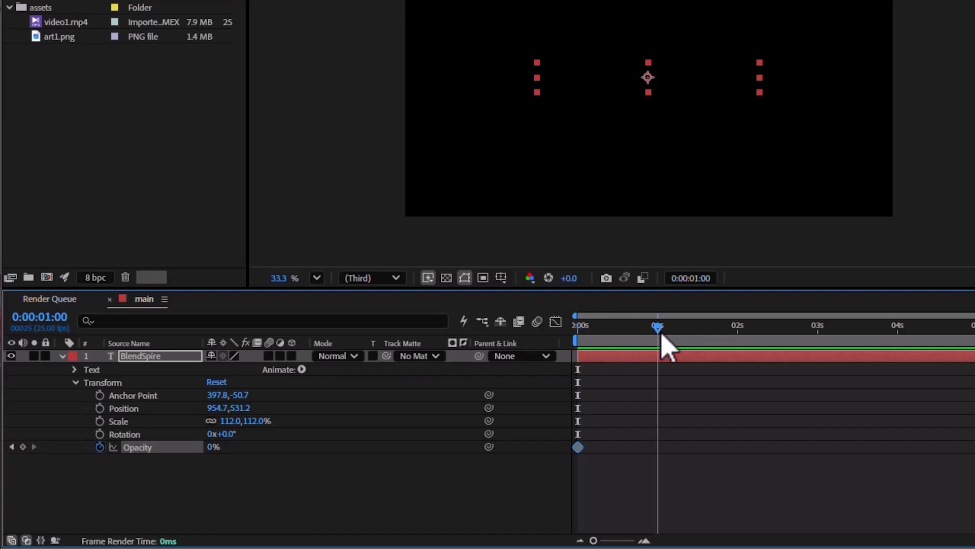
{"action": "left_click_drag", "start_coordinate": [212, 447], "coordinate": [264, 447]}
{"action": "left_click_drag", "start_coordinate": [653, 328], "coordinate": [576, 328]}
Preview the text's fade-in animation
{"action": "key", "text": "space"}
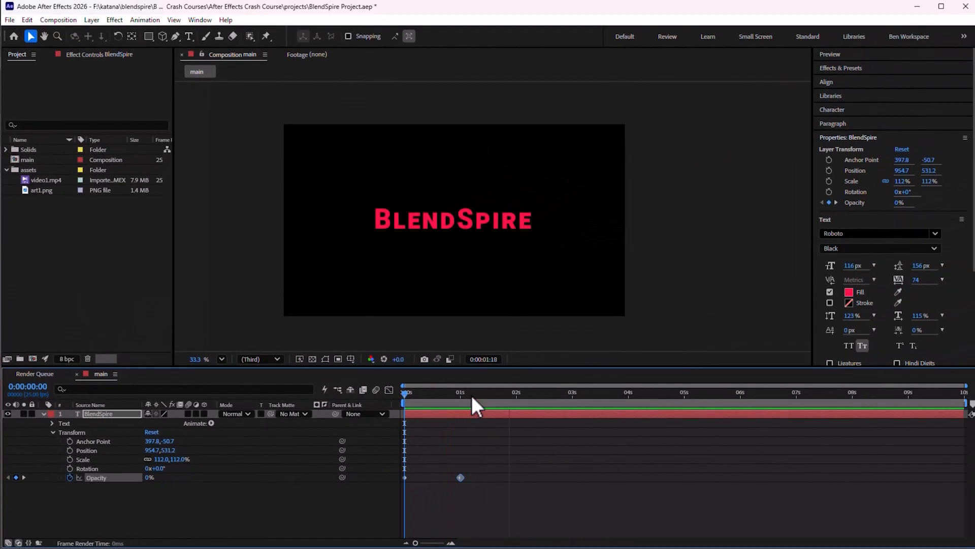
{"action": "key", "text": "space"}
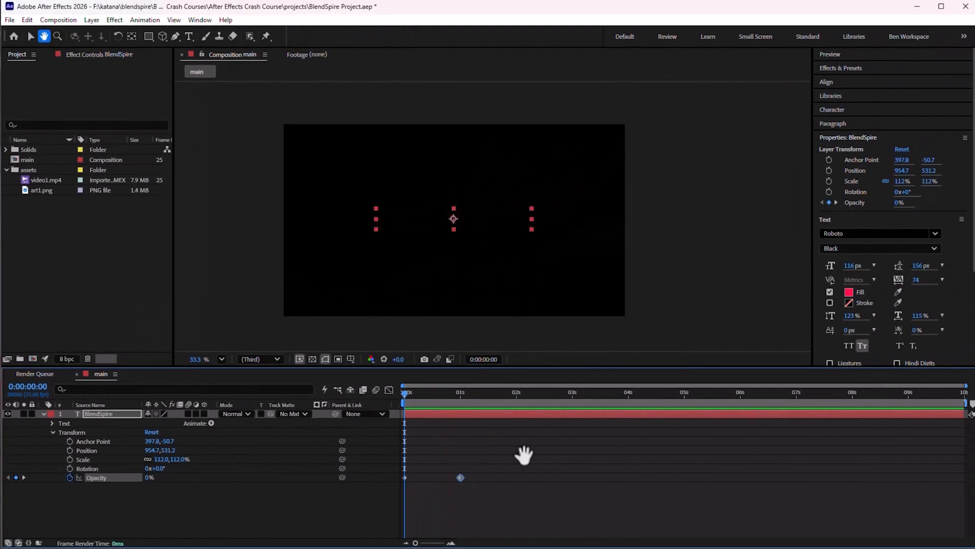
{"action": "key", "text": "space"}
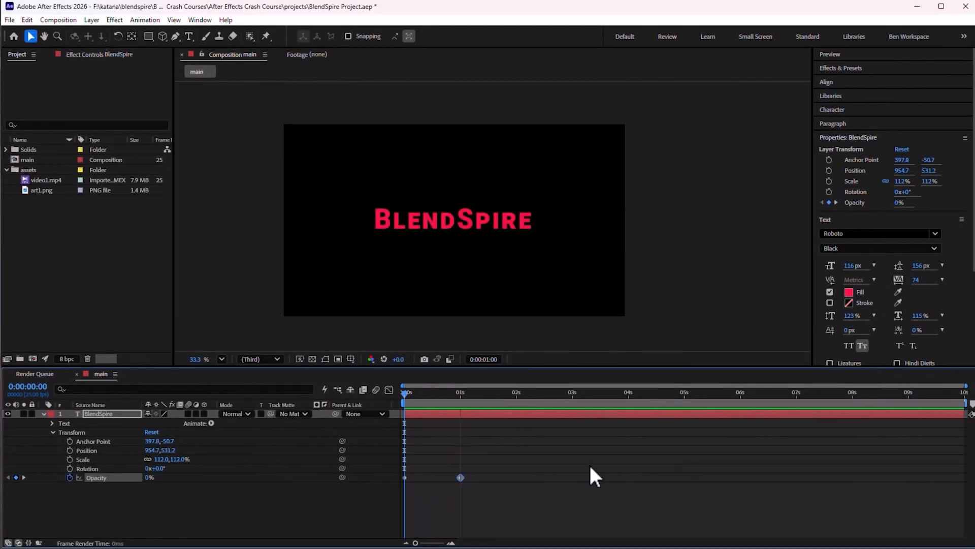
{"action": "key", "text": "space"}
{"action": "key", "text": "space"}
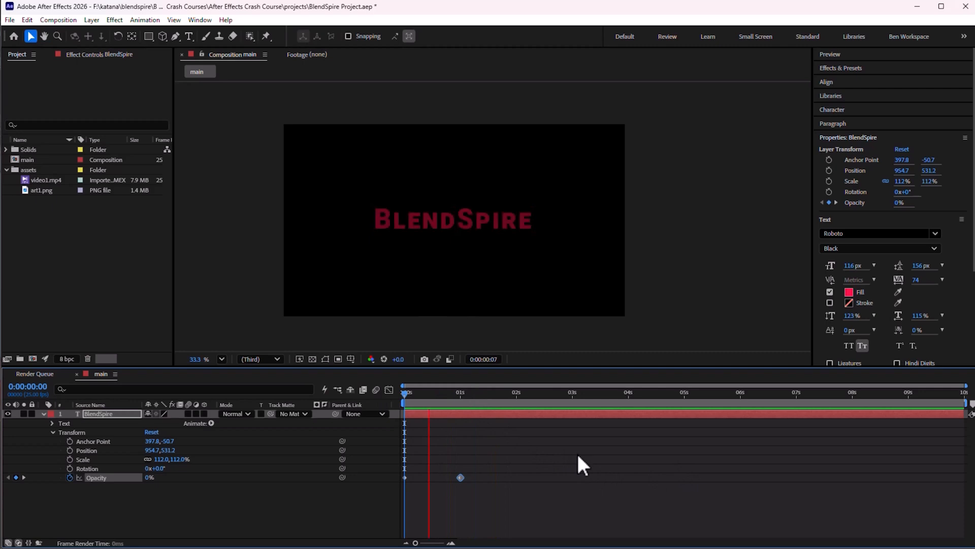
{"action": "key", "text": "space"}
{"action": "key", "text": "space"}
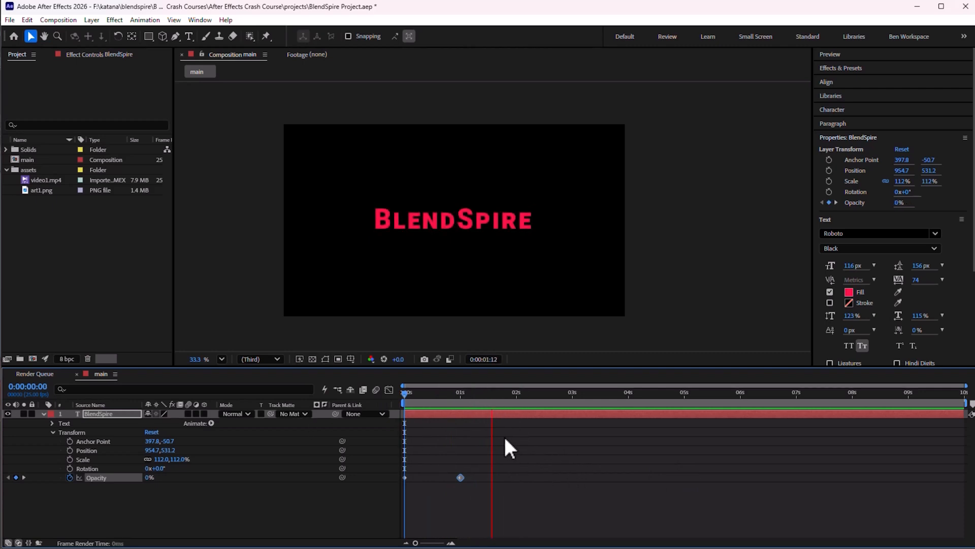
{"action": "key", "text": "space"}
{"action": "key", "text": "space"}
{"action": "key", "text": "space"}
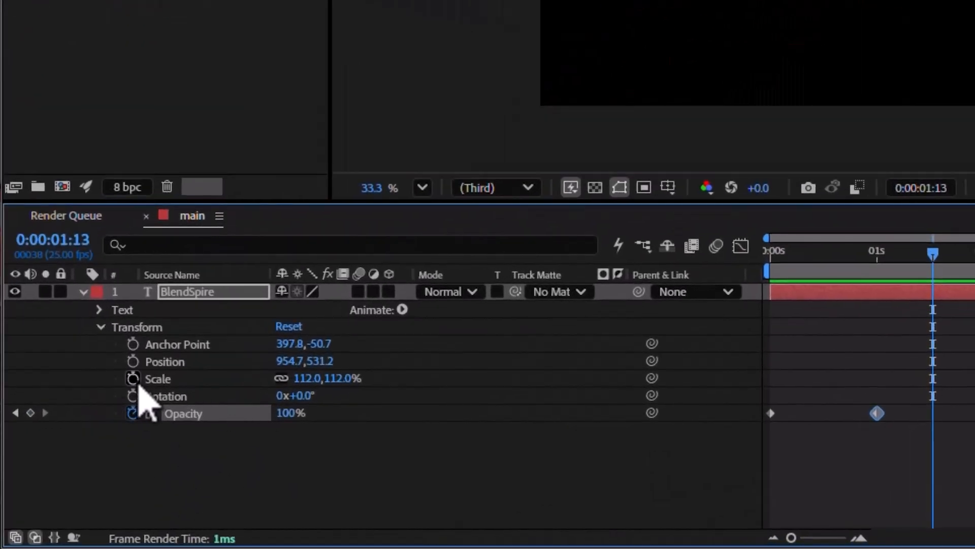
{"action": "left_click_drag", "start_coordinate": [814, 259], "coordinate": [845, 269]}
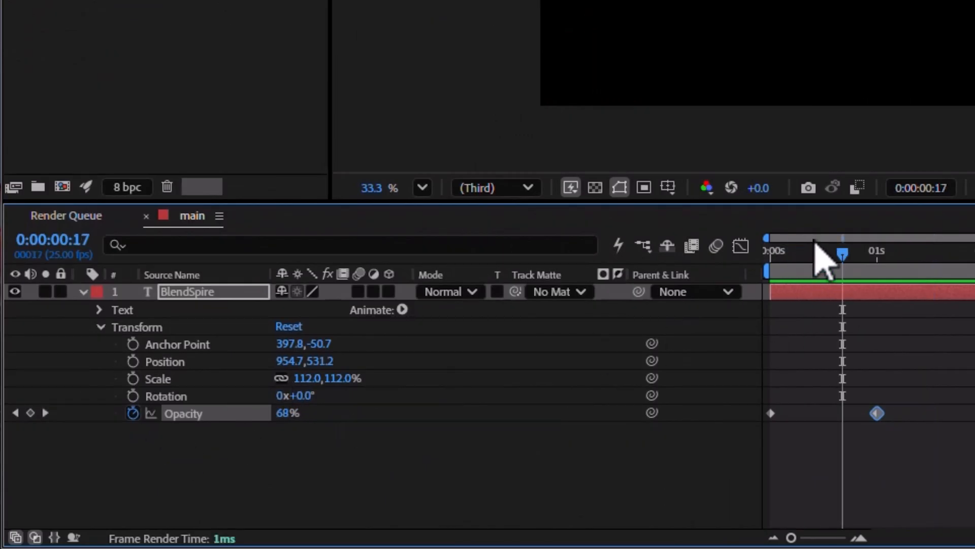
Add a scale keyframe of 81% at the start of the BlendSpire text layer
{"action": "key", "text": "Home"}
{"action": "left_click", "coordinate": [133, 379]}
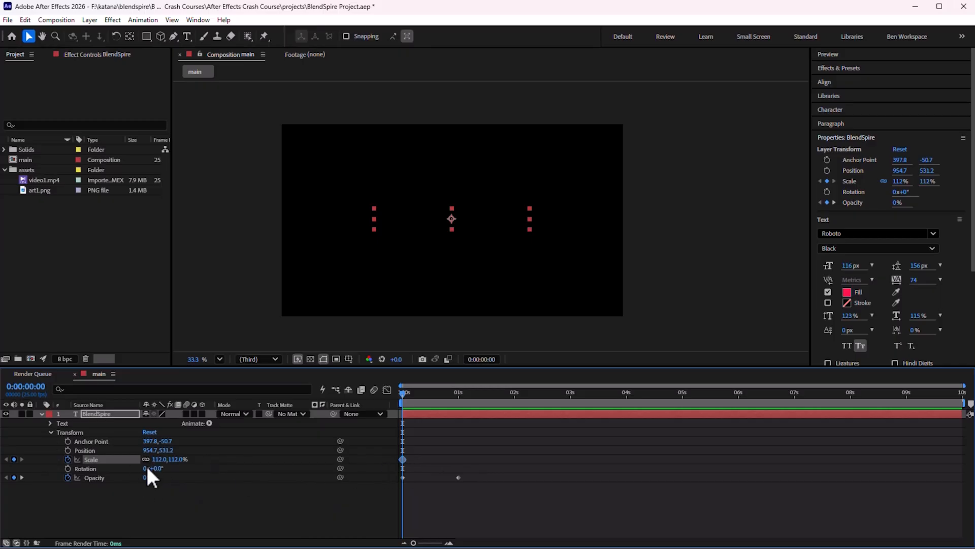
{"action": "left_click_drag", "start_coordinate": [159, 459], "coordinate": [156, 459]}
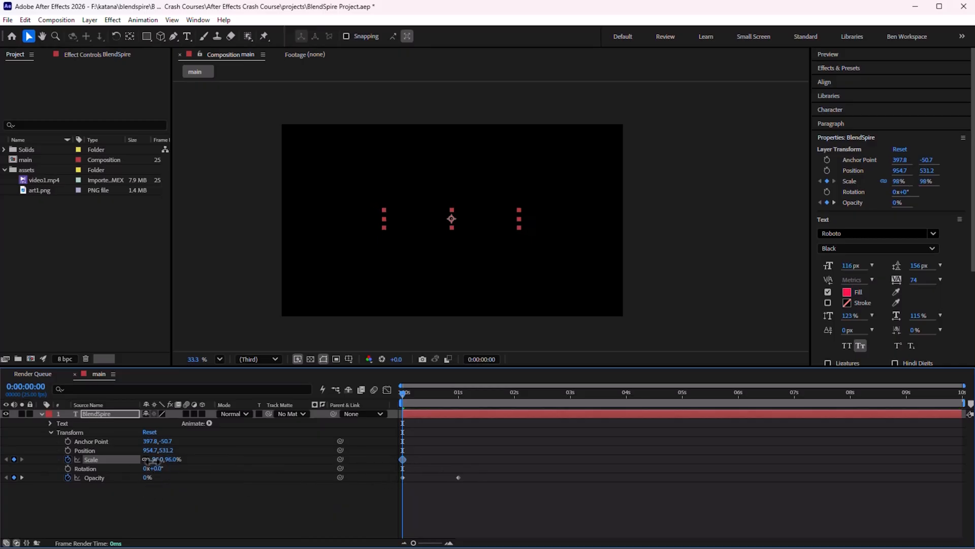
Set the text's scale to 119% at the 2 second mark
{"action": "left_click_drag", "start_coordinate": [422, 394], "coordinate": [516, 395]}
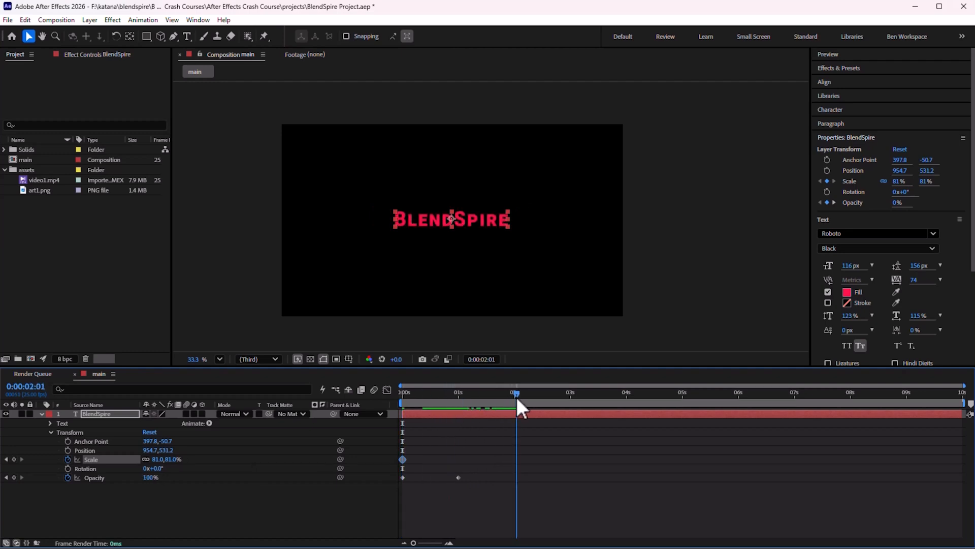
{"action": "left_click_drag", "start_coordinate": [159, 462], "coordinate": [175, 457]}
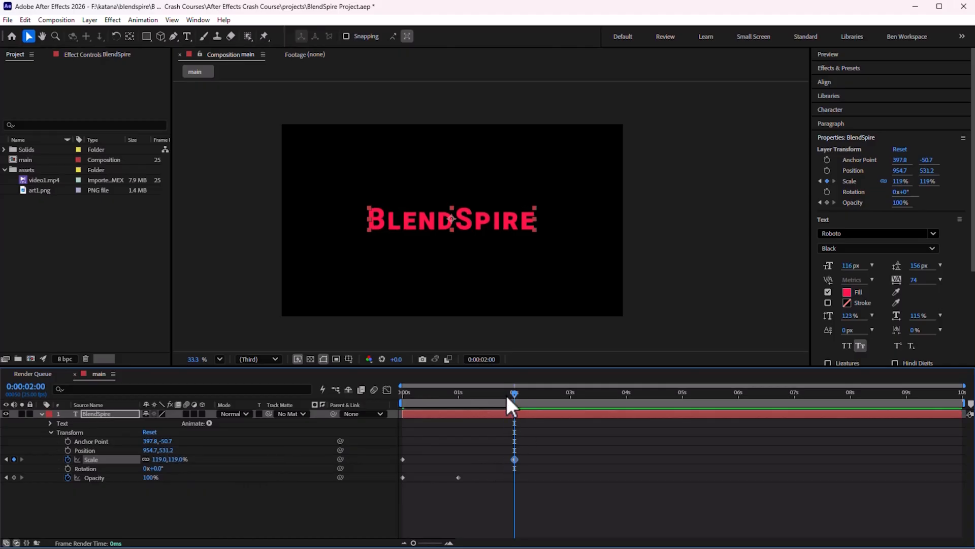
{"action": "key", "text": "Home"}
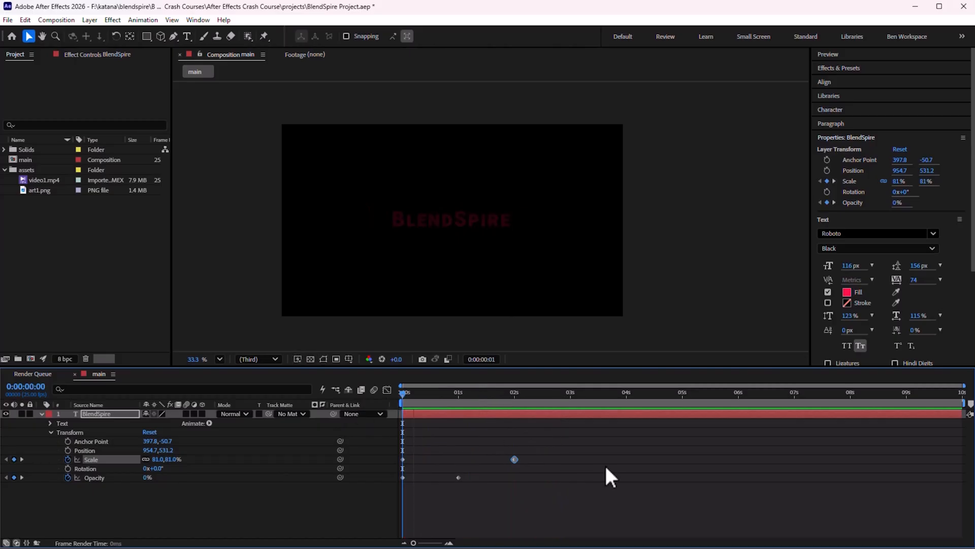
Preview the combined fade and scale animation
{"action": "key", "text": "space"}
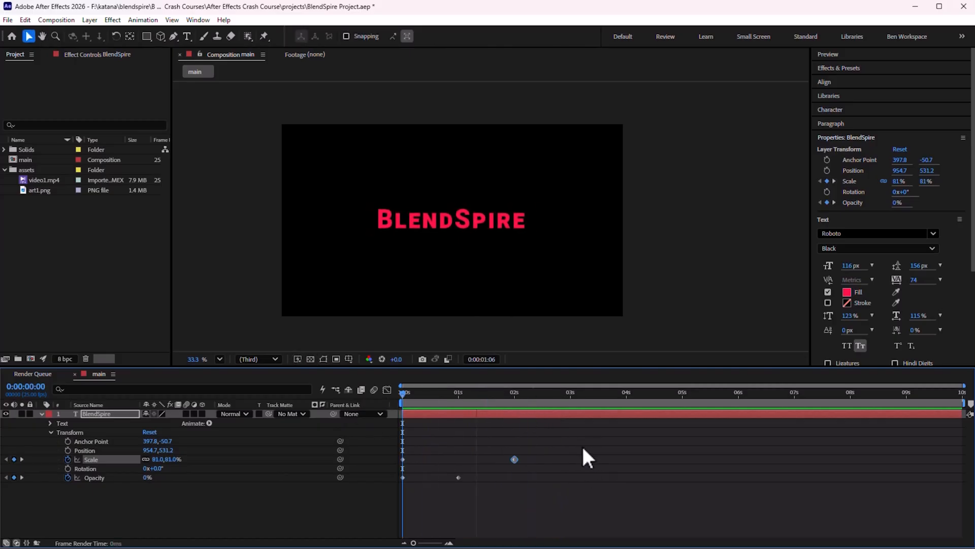
{"action": "key", "text": "space"}
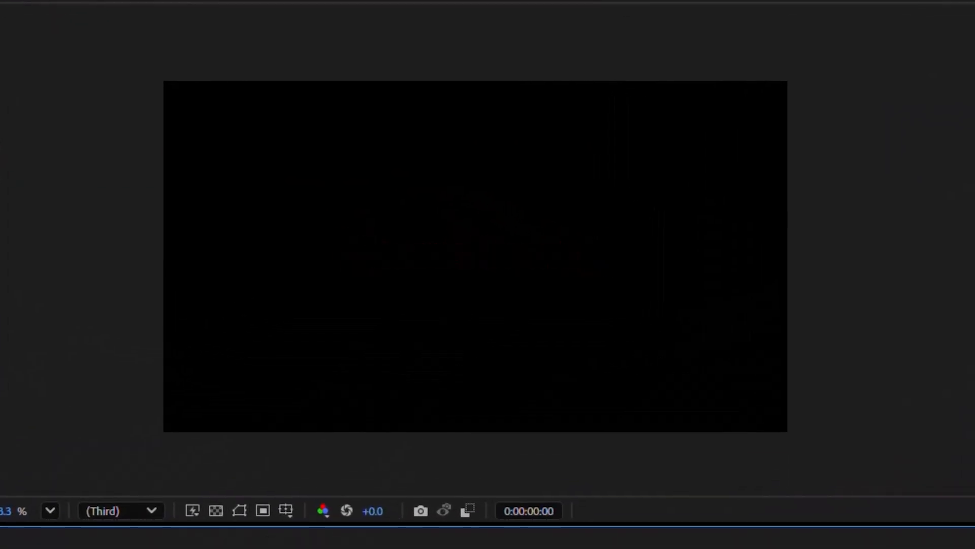
{"action": "key", "text": "space"}
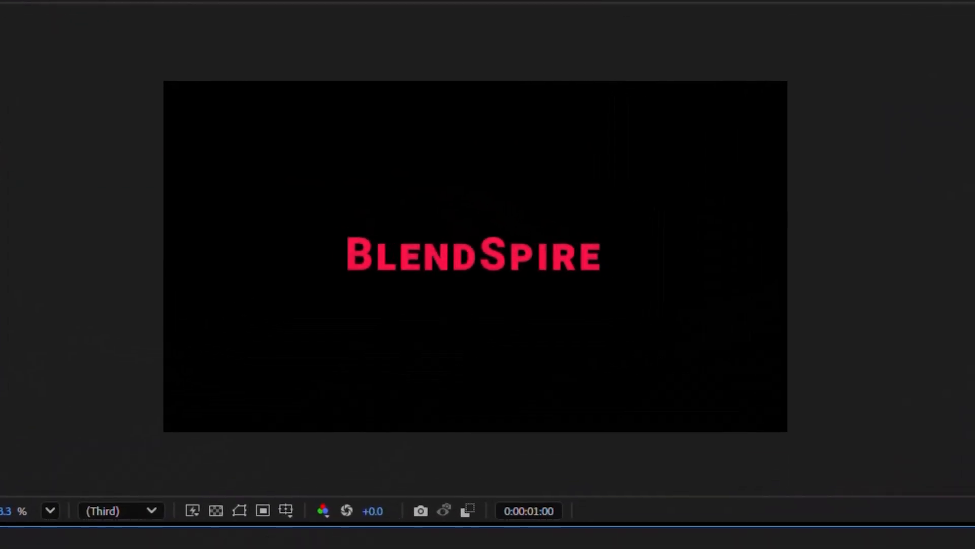
Scrub through the timeline and play back the title animation to review it
{"action": "left_click_drag", "start_coordinate": [641, 542], "coordinate": [488, 397]}
{"action": "key", "text": "space"}
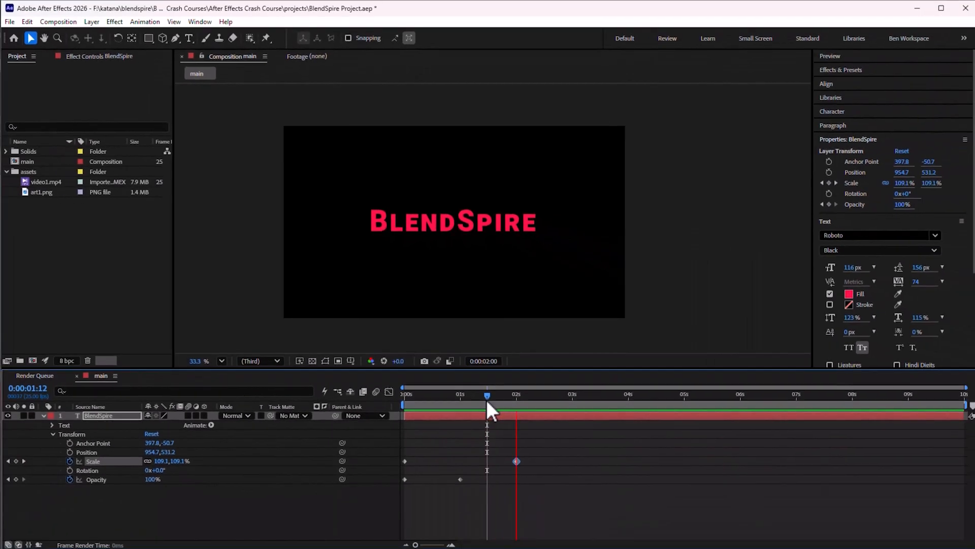
{"action": "left_click", "coordinate": [490, 398]}
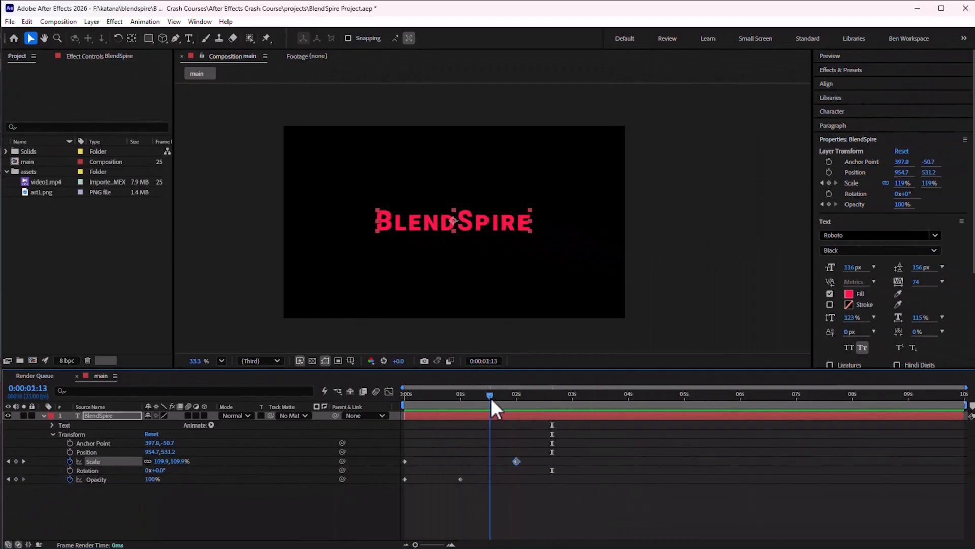
{"action": "key", "text": "h"}
{"action": "left_click", "coordinate": [567, 395]}
{"action": "left_click", "coordinate": [621, 438]}
{"action": "key", "text": "space"}
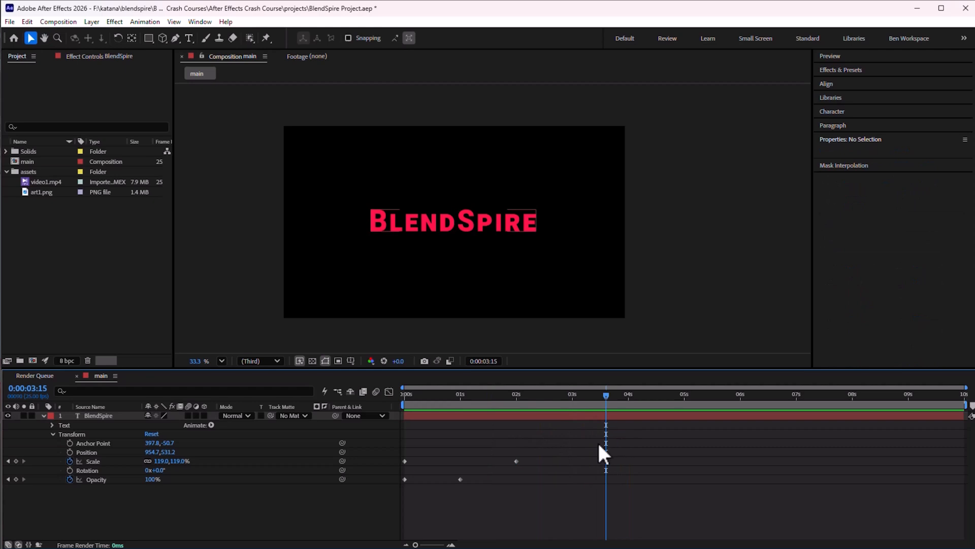
Apply Easy Ease to both Scale keyframes of the BlendSpire text layer
{"action": "left_click_drag", "start_coordinate": [539, 450], "coordinate": [457, 464]}
{"action": "left_click_drag", "start_coordinate": [385, 468], "coordinate": [385, 468]}
{"action": "key", "text": "F9"}
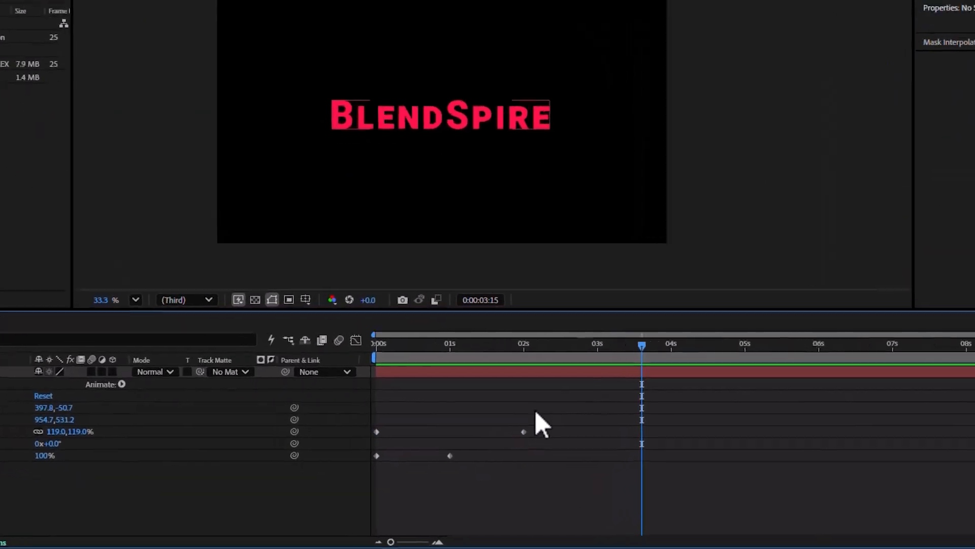
{"action": "left_click_drag", "start_coordinate": [533, 446], "coordinate": [411, 478]}
{"action": "left_click_drag", "start_coordinate": [364, 434], "coordinate": [353, 427]}
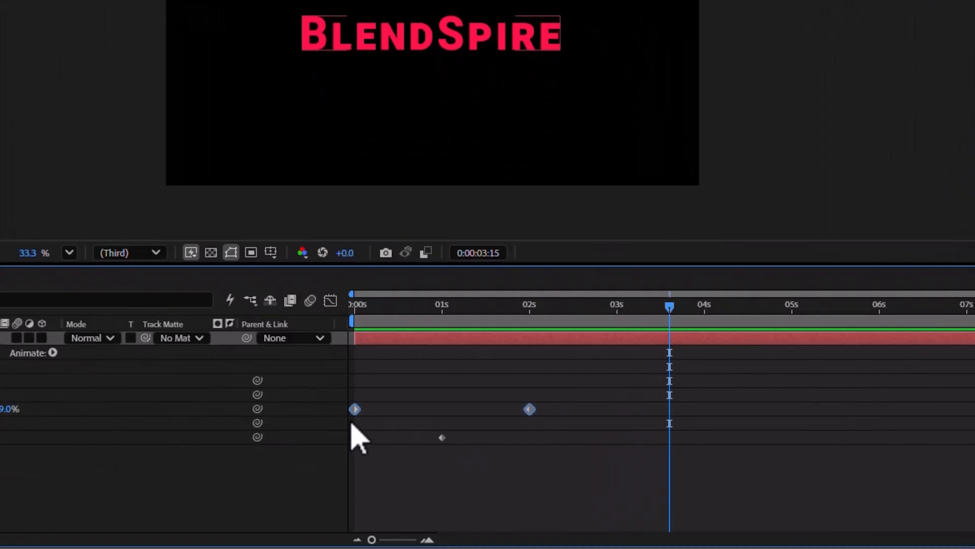
{"action": "right_click", "coordinate": [354, 411]}
{"action": "mouse_move", "coordinate": [455, 399]}
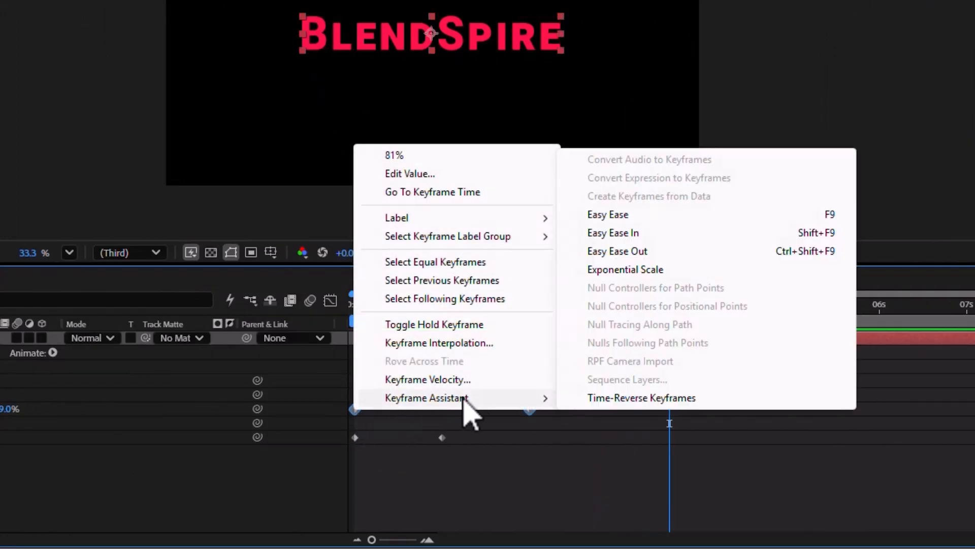
{"action": "left_click", "coordinate": [633, 216]}
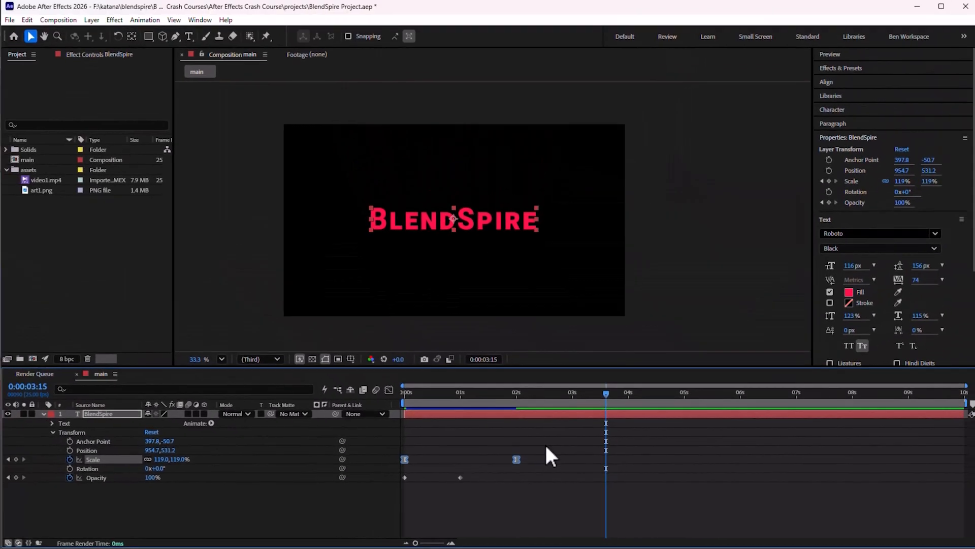
{"action": "left_click", "coordinate": [541, 465]}
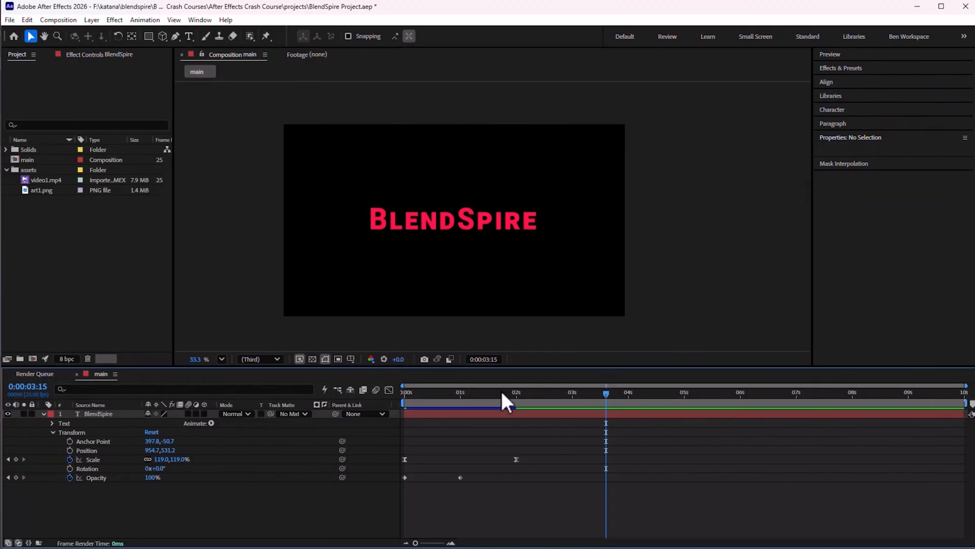
Play the eased scale animation from the start of the composition
{"action": "left_click_drag", "start_coordinate": [502, 392], "coordinate": [403, 420]}
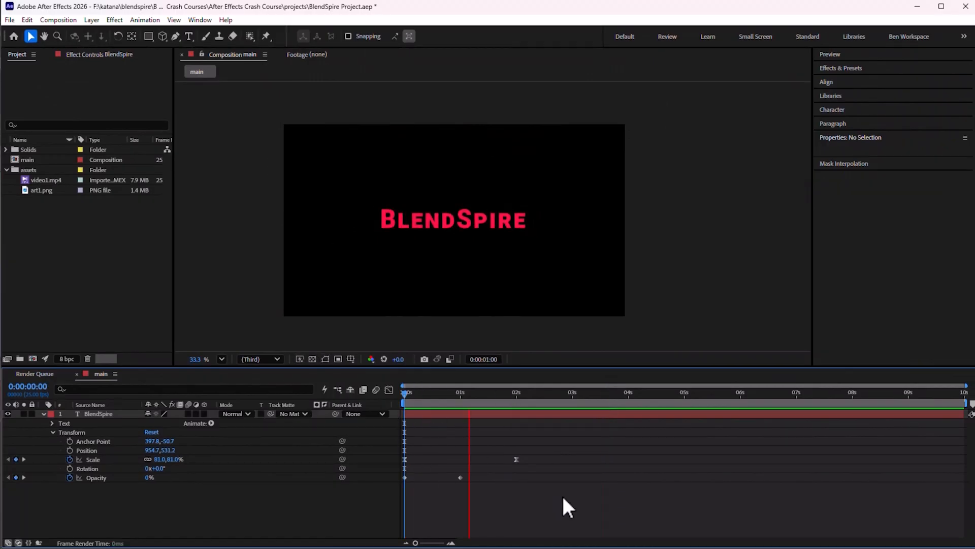
{"action": "key", "text": "space"}
{"action": "key", "text": "space"}
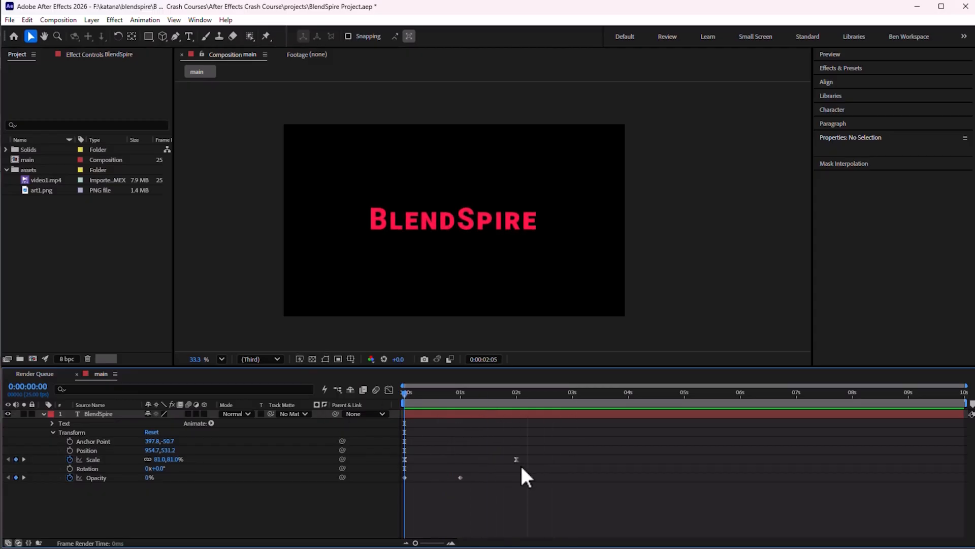
{"action": "key", "text": "space"}
{"action": "key", "text": "Home"}
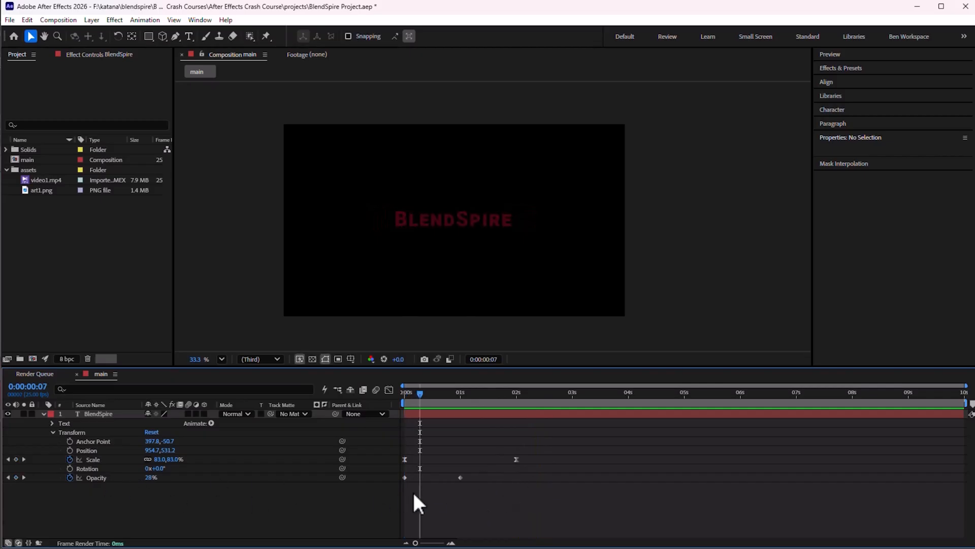
Remove the opacity animation and set the text's Opacity to 100%
{"action": "left_click_drag", "start_coordinate": [502, 495], "coordinate": [405, 474]}
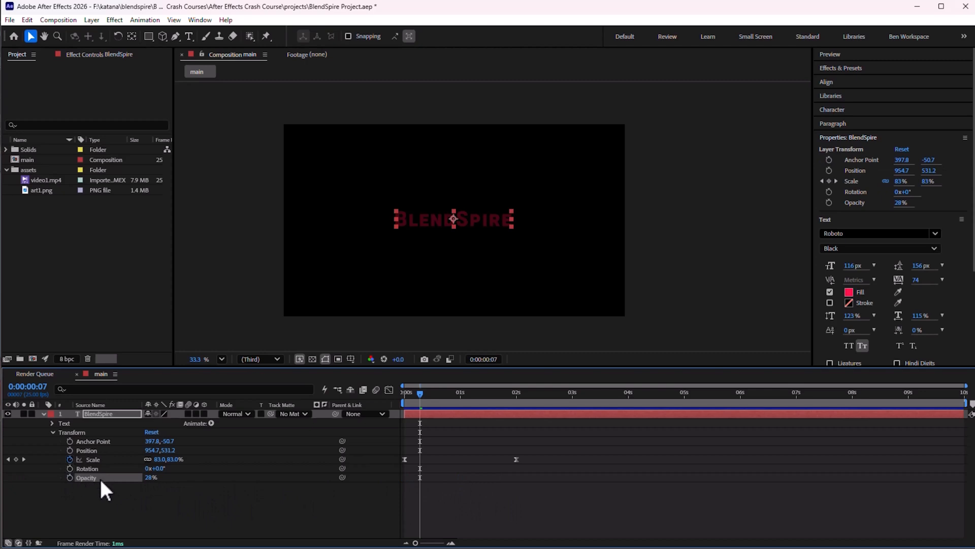
{"action": "left_click_drag", "start_coordinate": [155, 478], "coordinate": [296, 480]}
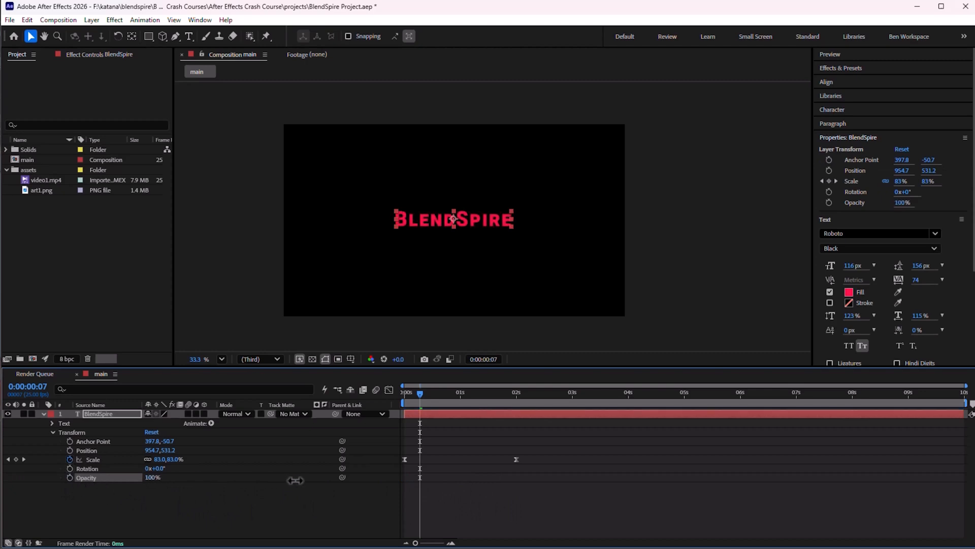
{"action": "key", "text": "Home"}
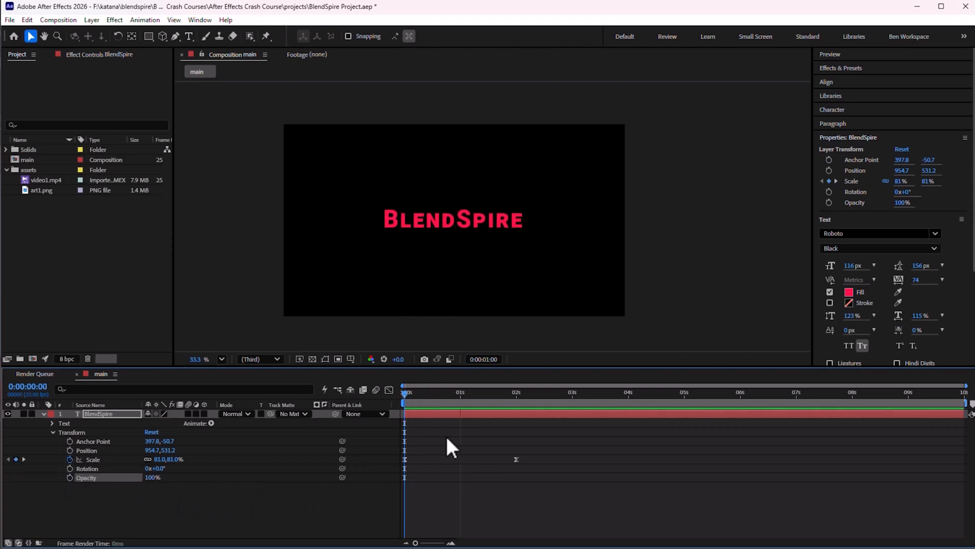
Preview the scale-only animation several times from the beginning
{"action": "key", "text": "space"}
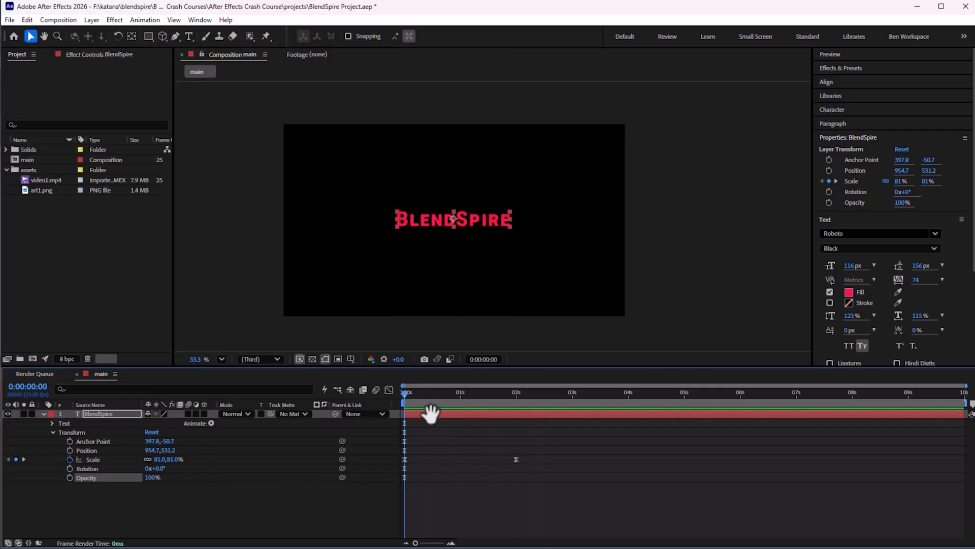
{"action": "left_click", "coordinate": [410, 395]}
{"action": "key", "text": "space"}
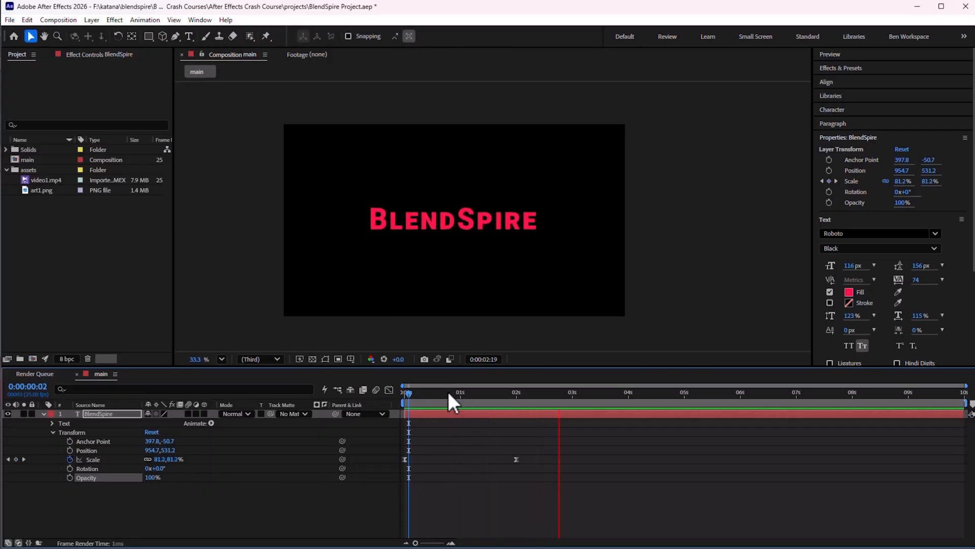
{"action": "left_click", "coordinate": [405, 393]}
{"action": "key", "text": "space"}
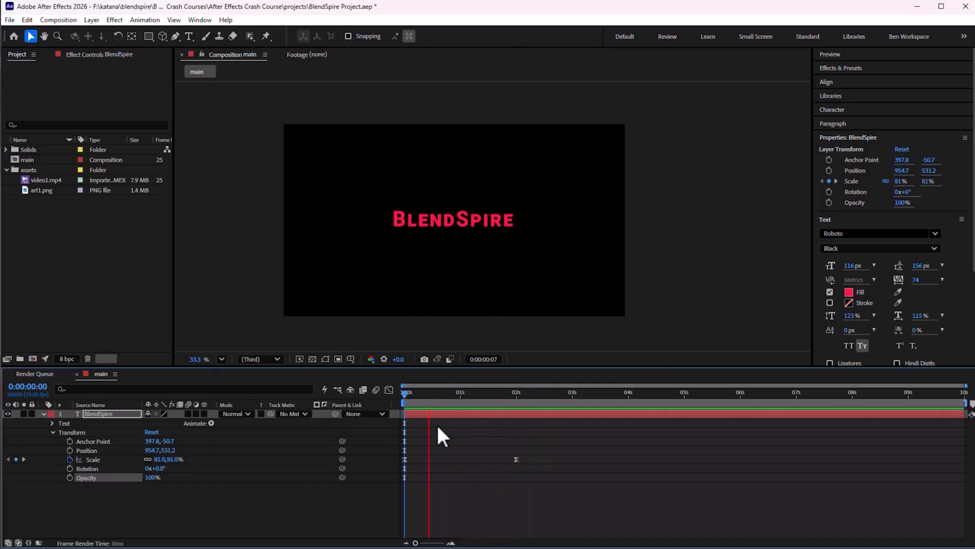
{"action": "key", "text": "space"}
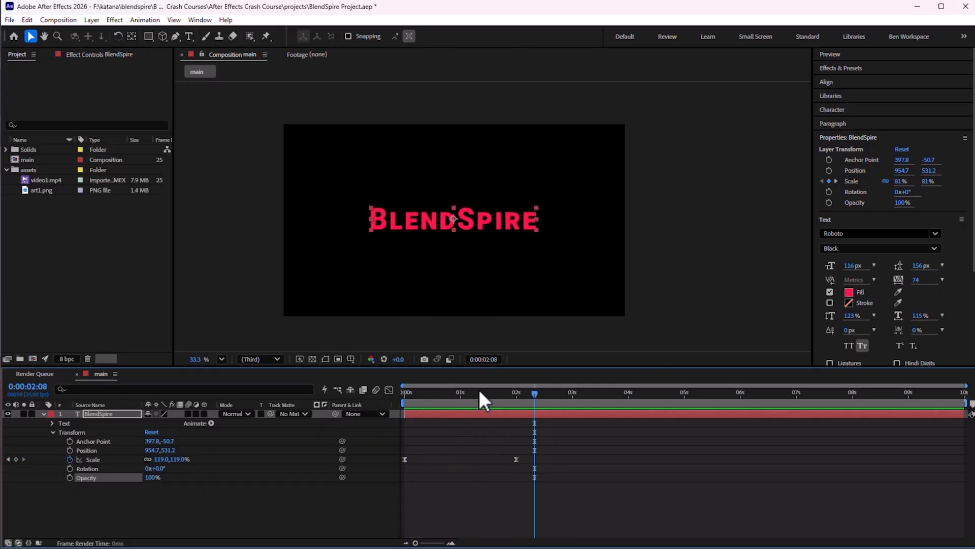
{"action": "key", "text": "space"}
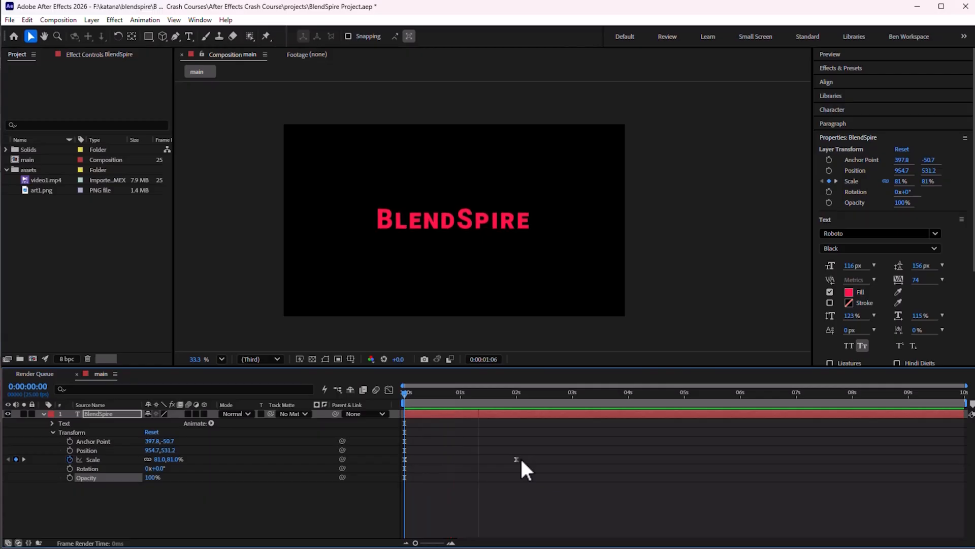
{"action": "key", "text": "space"}
{"action": "left_click_drag", "start_coordinate": [481, 393], "coordinate": [368, 392]}
{"action": "key", "text": "space"}
Select both Scale keyframes and open them in the Graph Editor speed graph
{"action": "left_click_drag", "start_coordinate": [555, 435], "coordinate": [390, 473]}
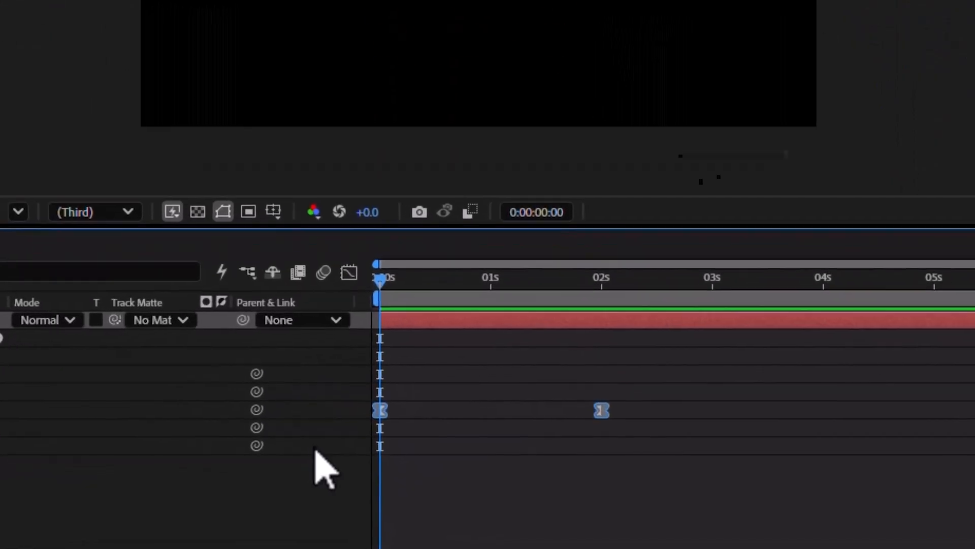
{"action": "right_click", "coordinate": [382, 411]}
{"action": "key", "text": "Escape"}
{"action": "left_click", "coordinate": [348, 269]}
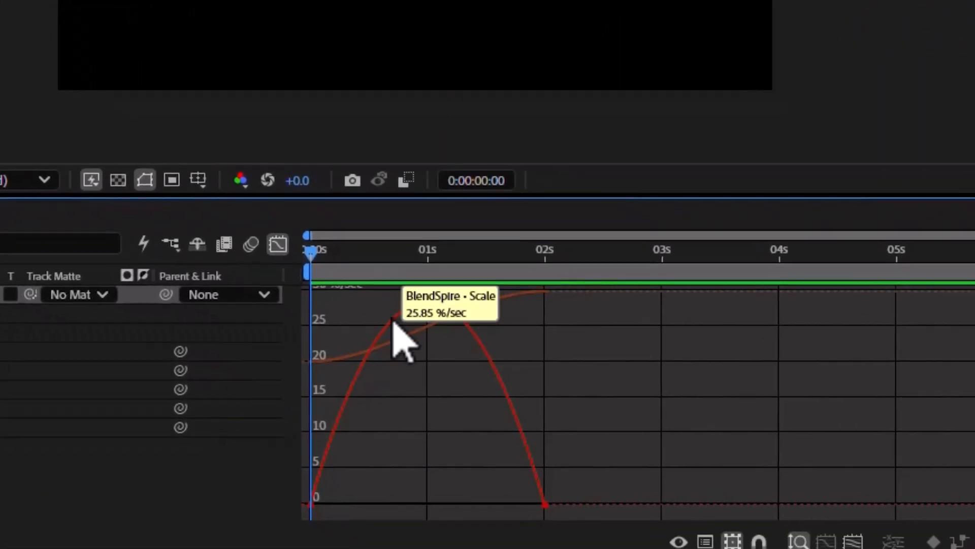
{"action": "left_click", "coordinate": [521, 437]}
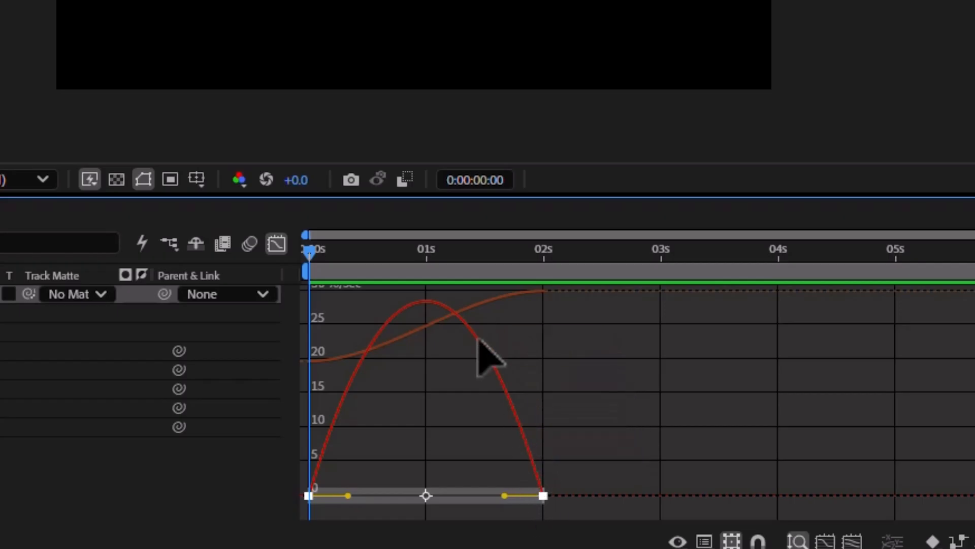
{"action": "left_click", "coordinate": [541, 430]}
{"action": "left_click", "coordinate": [538, 485]}
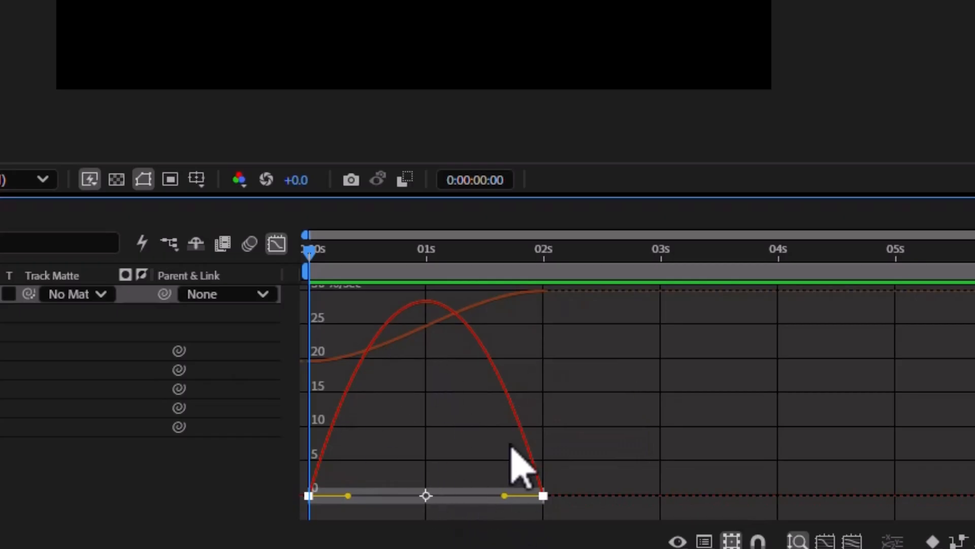
{"action": "left_click", "coordinate": [604, 403]}
{"action": "left_click", "coordinate": [523, 428]}
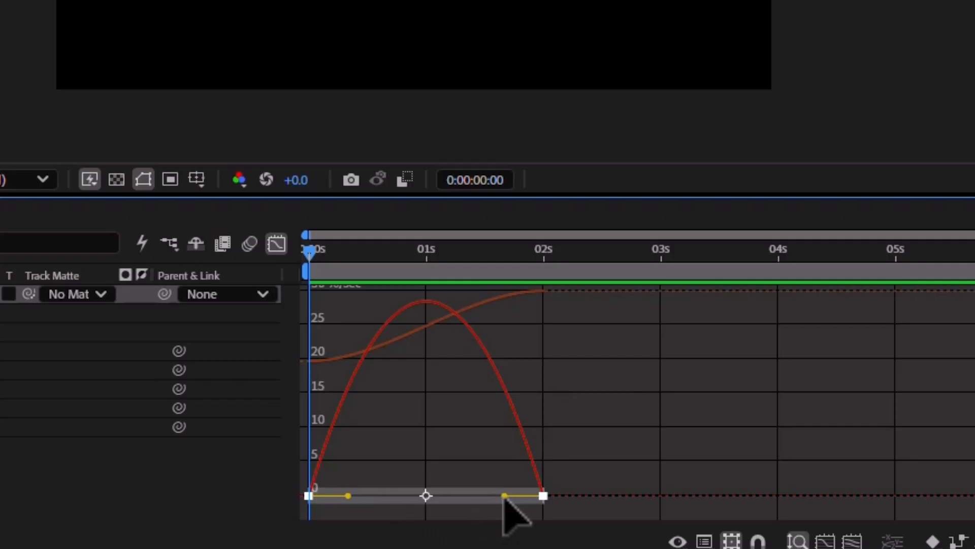
Extend the incoming influence handle of the 2 s Scale keyframe and preview the result
{"action": "left_click_drag", "start_coordinate": [504, 495], "coordinate": [433, 498]}
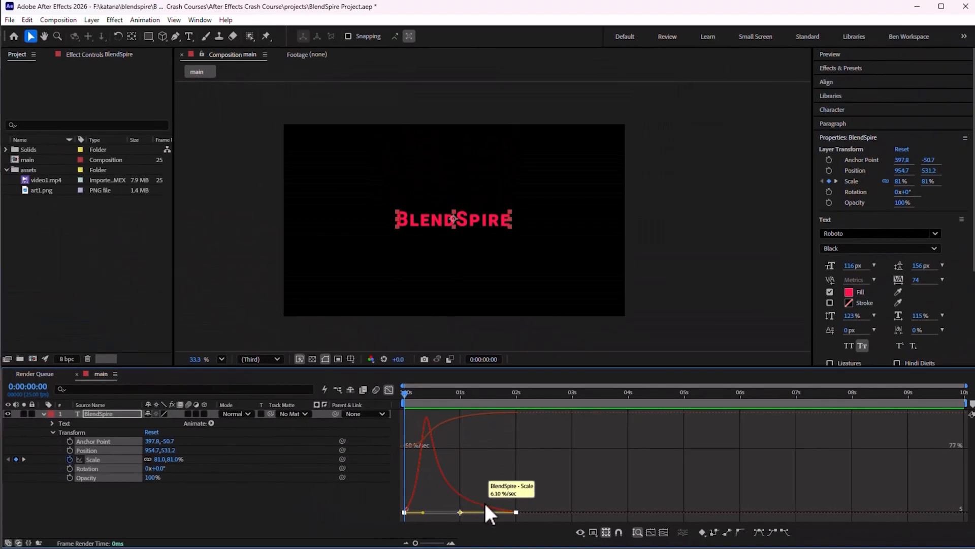
{"action": "key", "text": "space"}
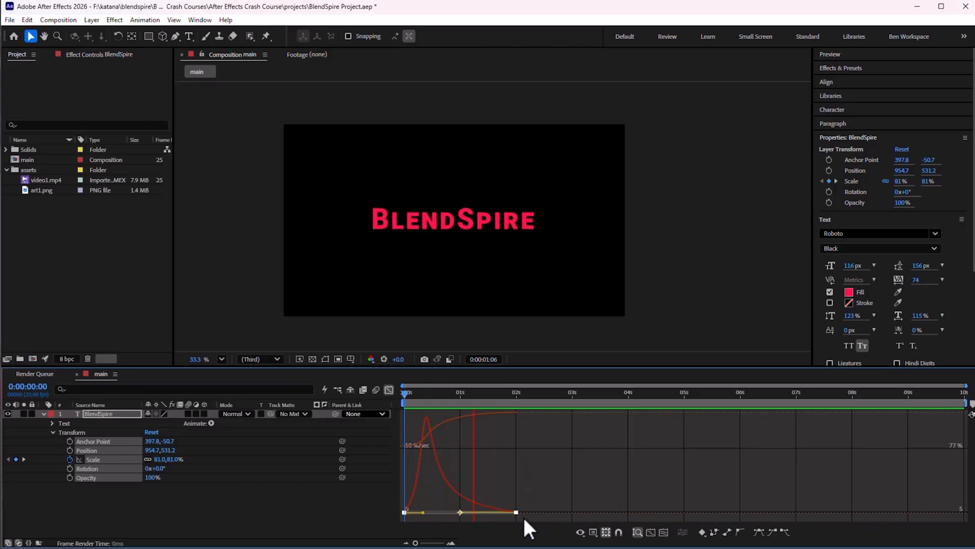
{"action": "key", "text": "space"}
Try moving the end Scale keyframe later, then undo the last two graph edits
{"action": "left_click_drag", "start_coordinate": [515, 512], "coordinate": [553, 505]}
{"action": "key", "text": "space"}
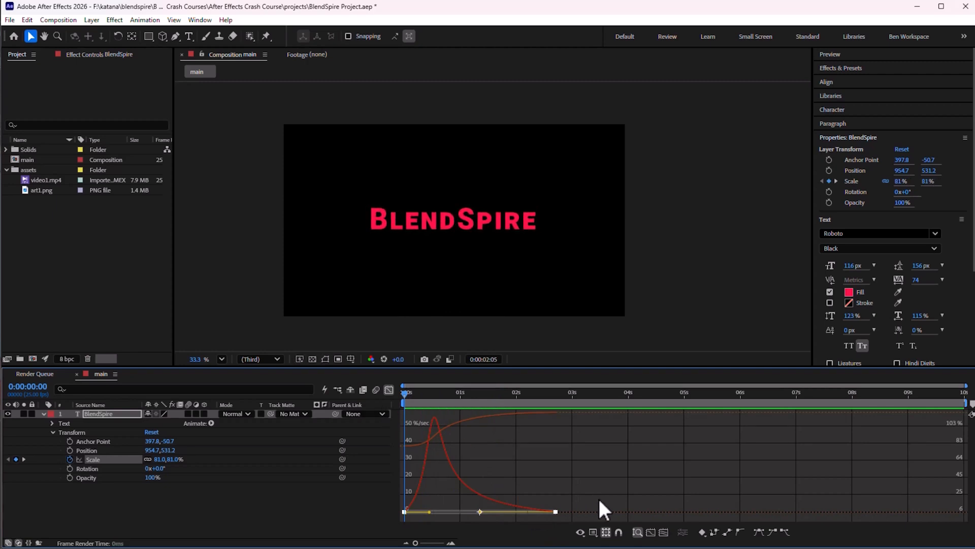
{"action": "left_click", "coordinate": [564, 504]}
{"action": "key", "text": "ctrl+z"}
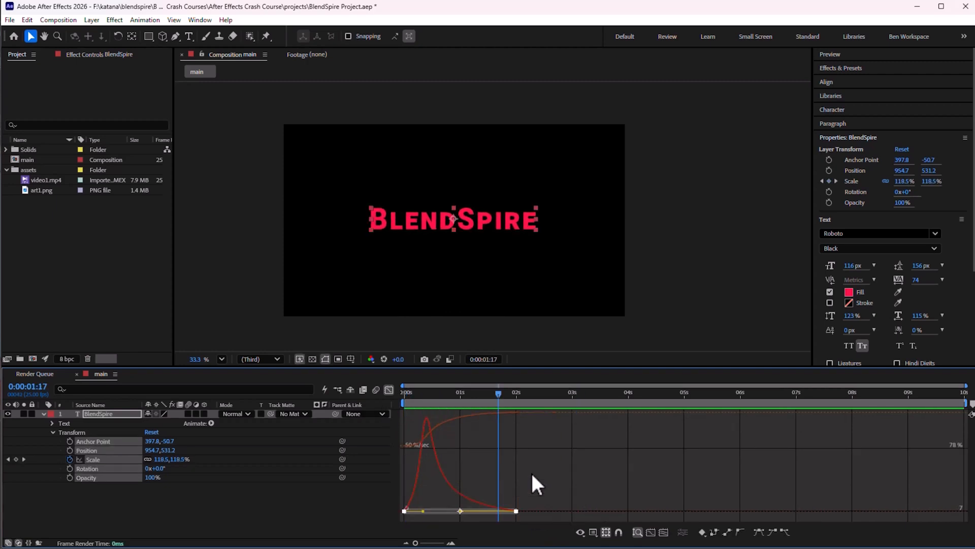
{"action": "key", "text": "ctrl+z"}
Extend the first Scale keyframe's outgoing influence handle and preview the result
{"action": "left_click_drag", "start_coordinate": [423, 503], "coordinate": [462, 507]}
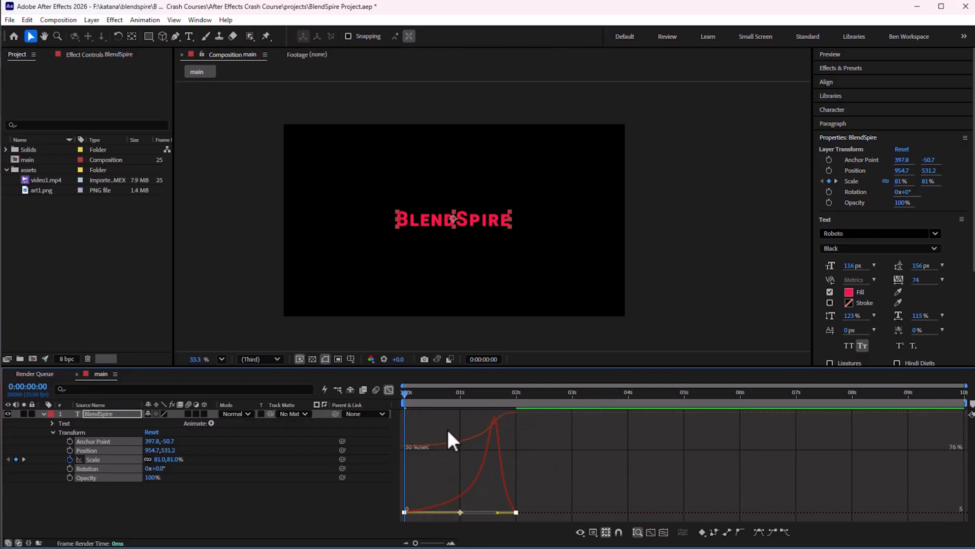
{"action": "key", "text": "space"}
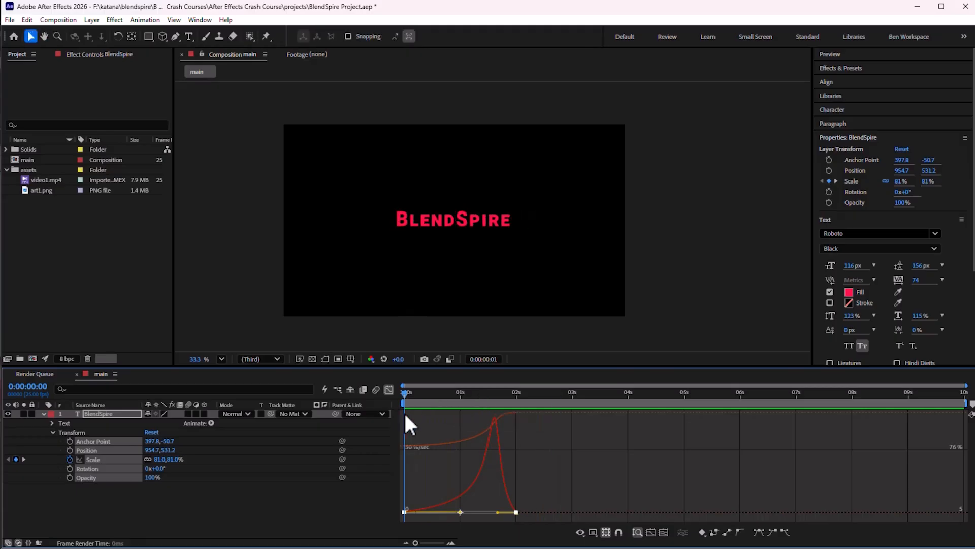
{"action": "key", "text": "space"}
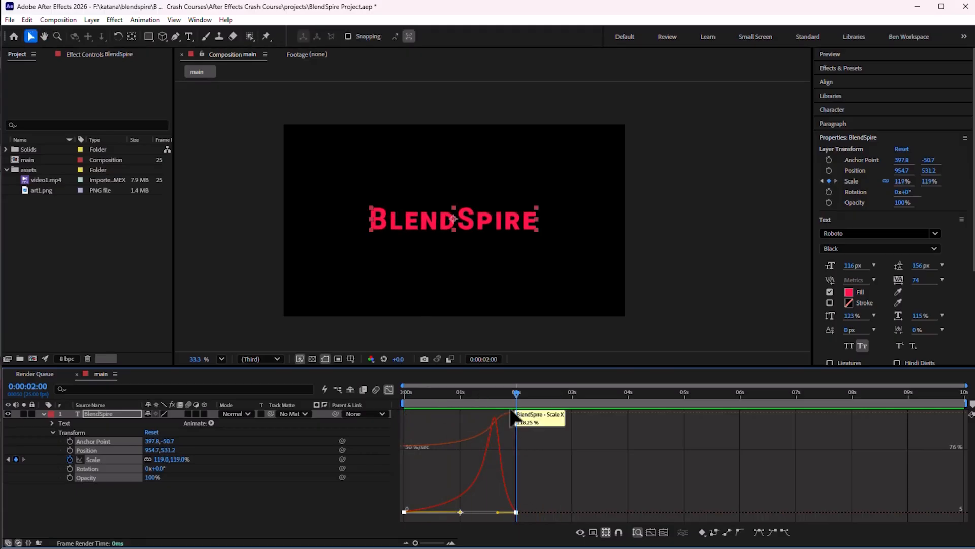
{"action": "key", "text": "space"}
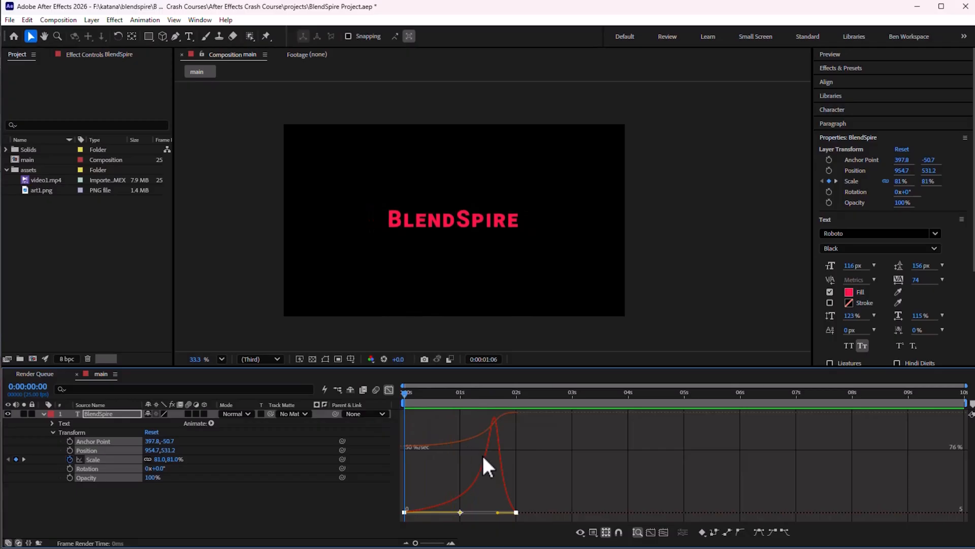
{"action": "key", "text": "space"}
Redo the outgoing handle adjustment, preview it, and undo the graph edits again
{"action": "left_click", "coordinate": [472, 503]}
{"action": "key", "text": "ctrl+z"}
{"action": "left_click_drag", "start_coordinate": [424, 504], "coordinate": [461, 508]}
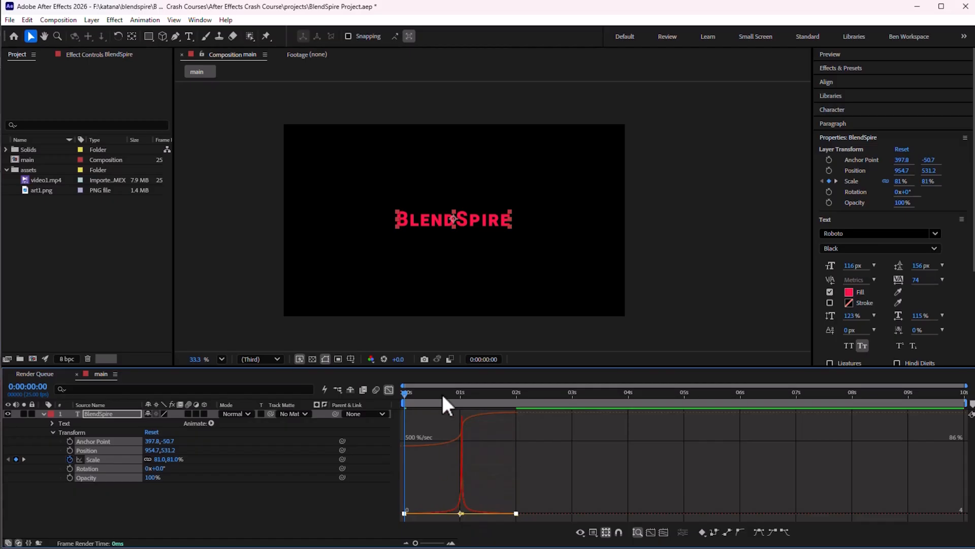
{"action": "key", "text": "space"}
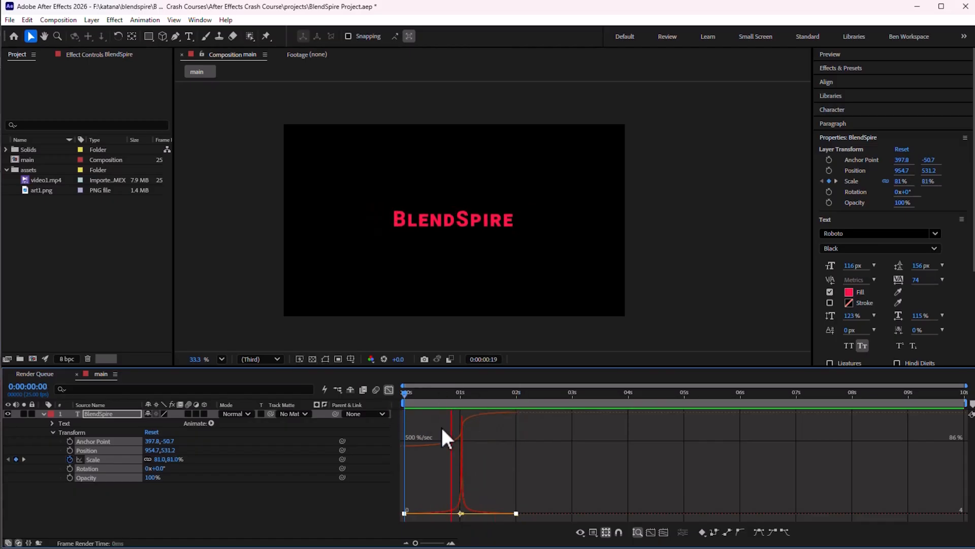
{"action": "key", "text": "space"}
{"action": "key", "text": "ctrl+z"}
{"action": "key", "text": "ctrl+z"}
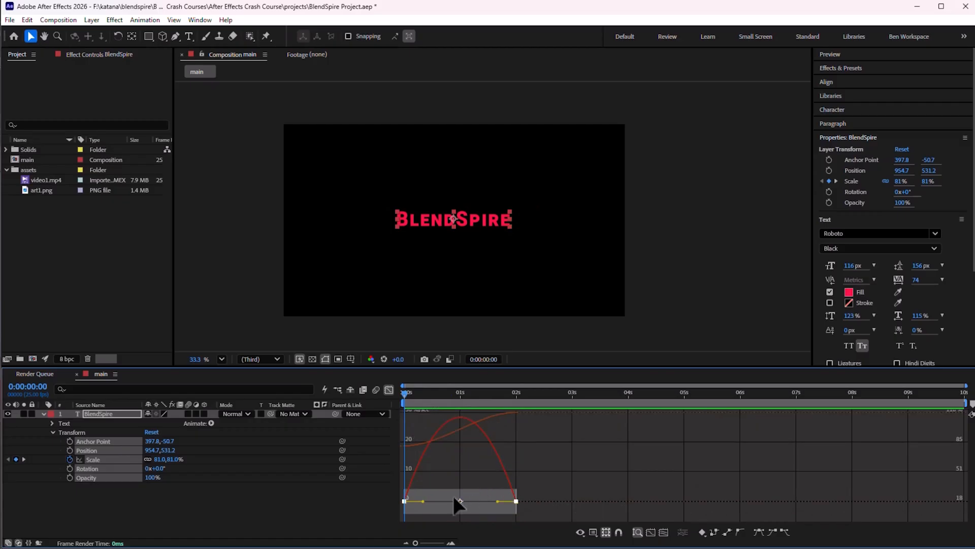
Drag the first keyframe's outgoing handle toward 1 second, preview, and undo the graph edits
{"action": "left_click_drag", "start_coordinate": [423, 501], "coordinate": [482, 508]}
{"action": "key", "text": "space"}
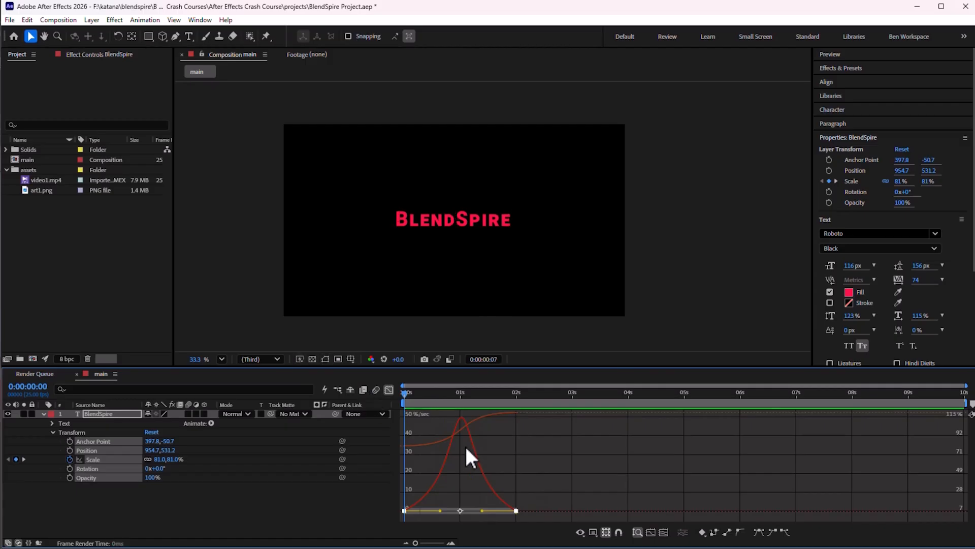
{"action": "key", "text": "space"}
{"action": "left_click", "coordinate": [518, 471]}
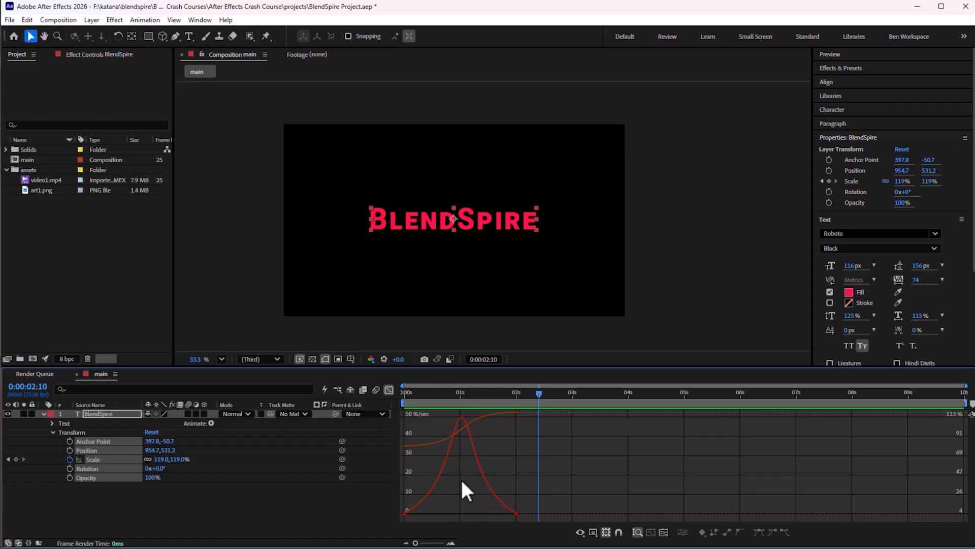
{"action": "key", "text": "ctrl+z"}
{"action": "key", "text": "ctrl+z"}
{"action": "key", "text": "ctrl+z"}
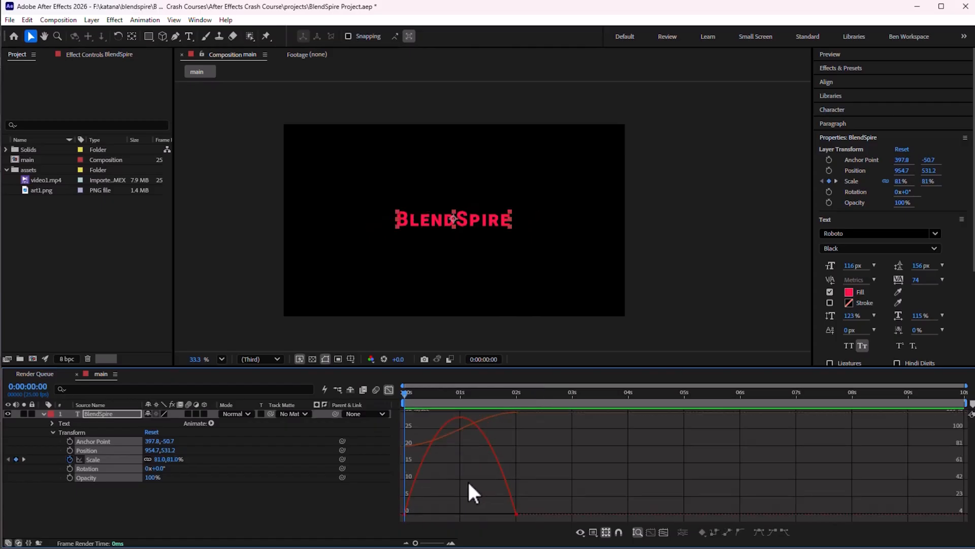
Close the Graph Editor and preview the eased scale animation again
{"action": "left_click", "coordinate": [388, 389]}
{"action": "left_click", "coordinate": [504, 461]}
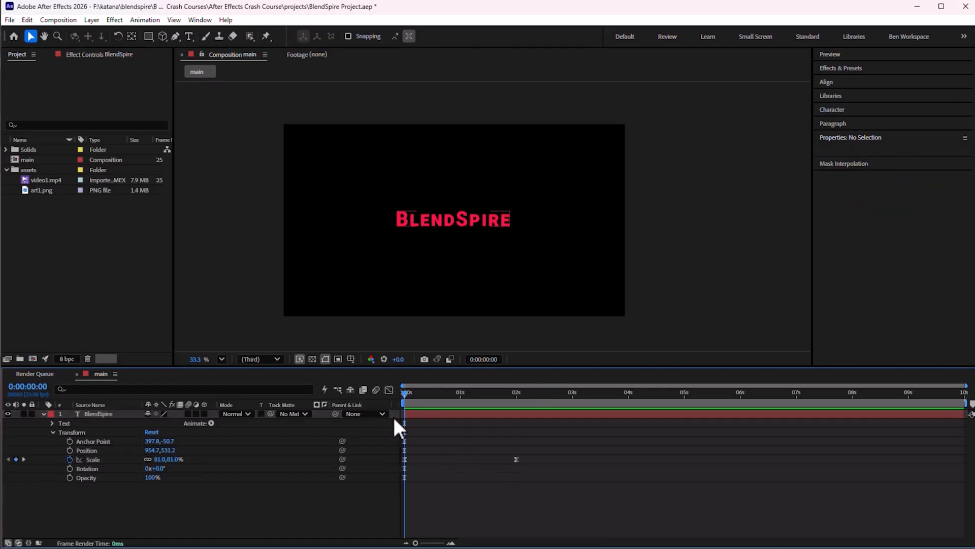
{"action": "left_click", "coordinate": [43, 414]}
{"action": "key", "text": "space"}
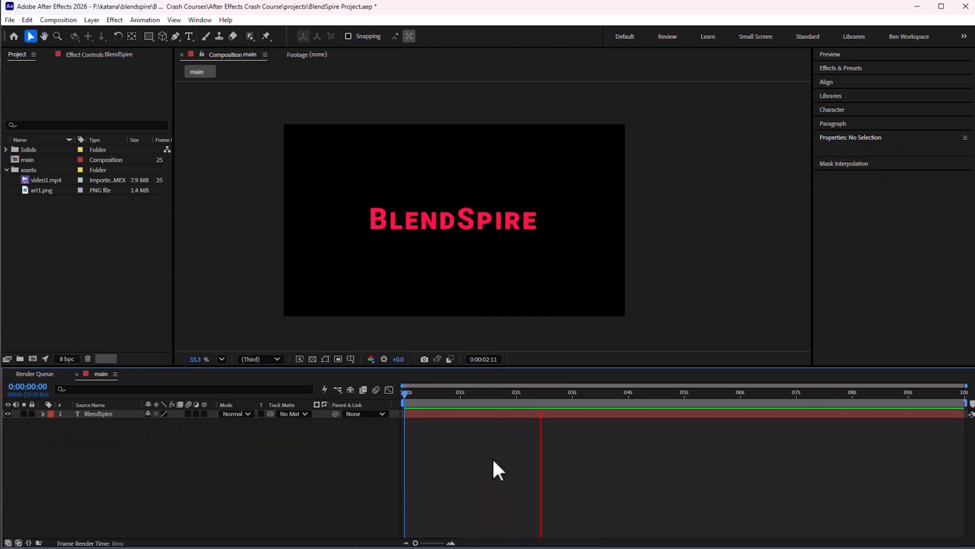
{"action": "key", "text": "space"}
{"action": "key", "text": "space"}
{"action": "key", "text": "space"}
{"action": "left_click", "coordinate": [44, 414]}
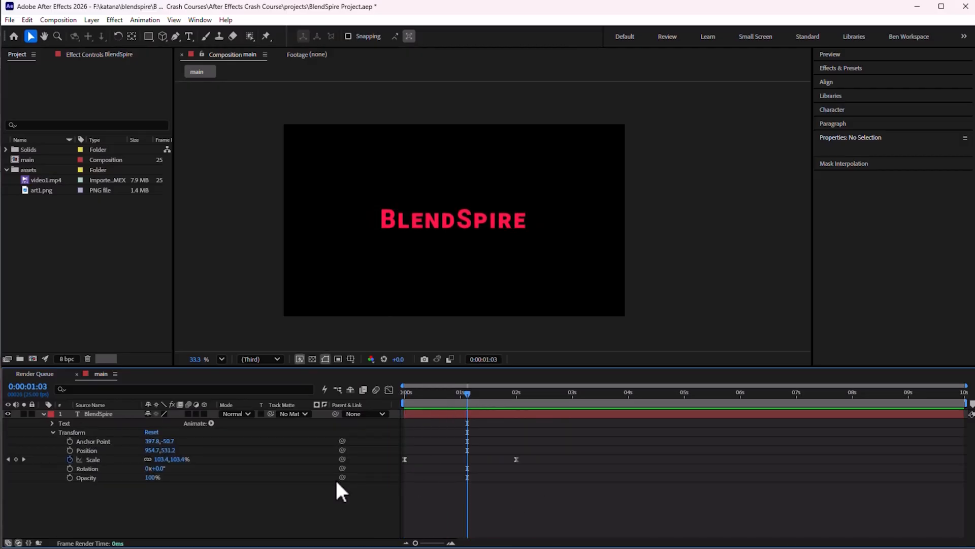